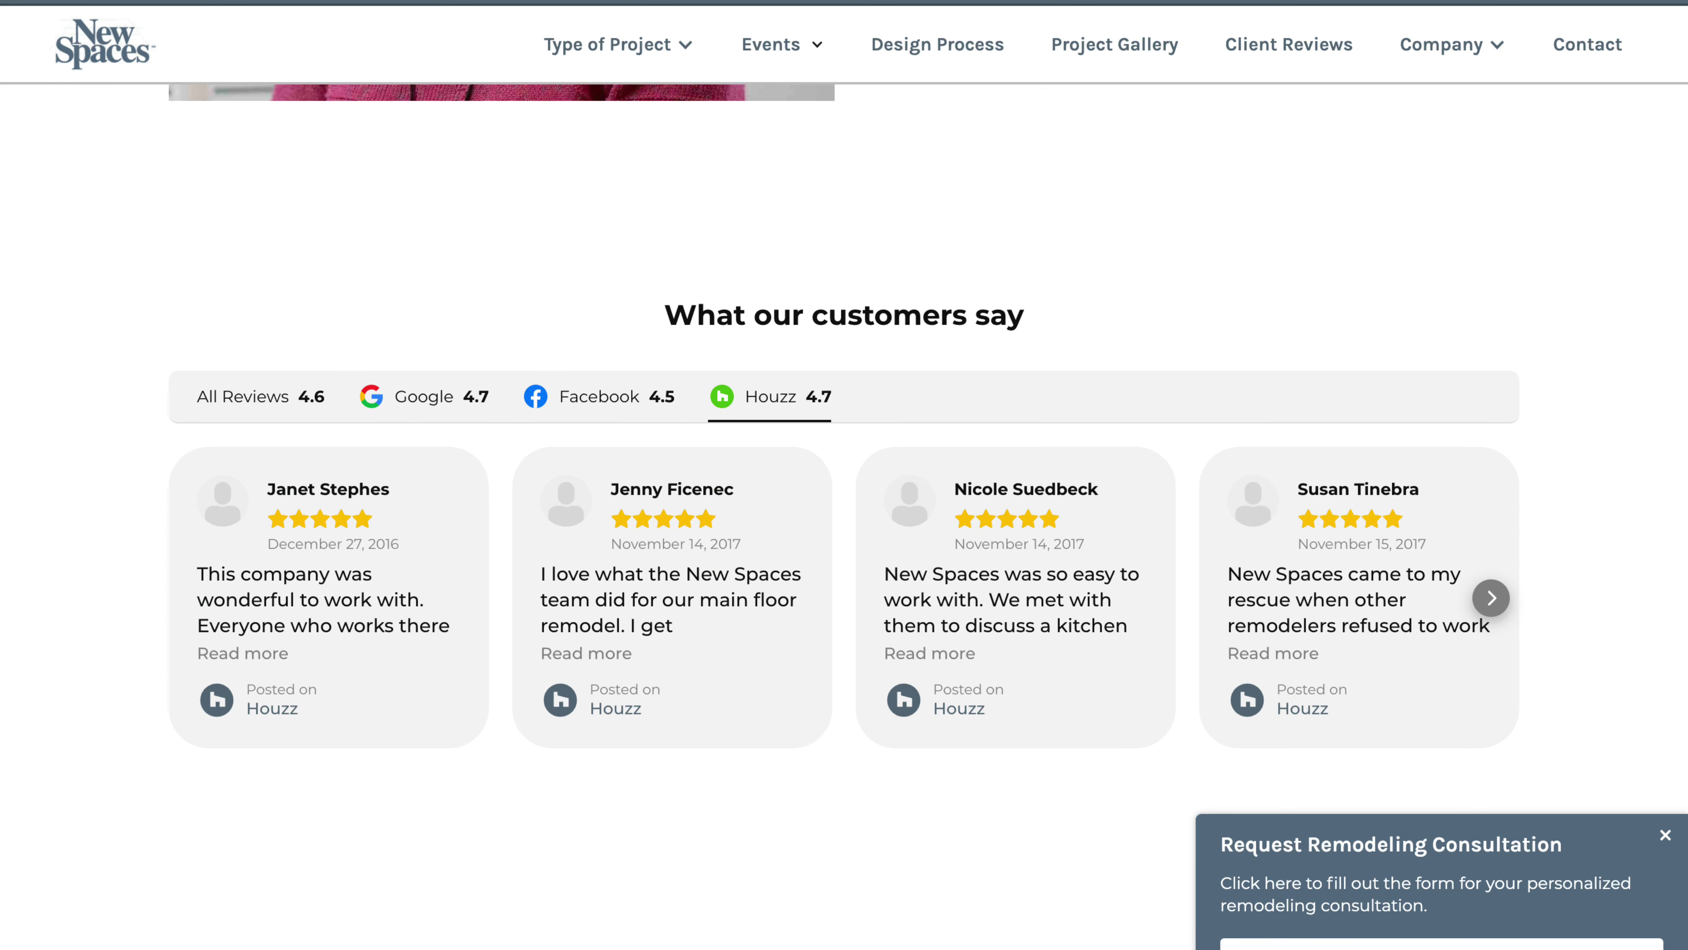
# Scroll from the What our customers say reviews up to the Twin Cities Design-Build Remodeling hero
pyautogui.scroll(1, 844, 465)
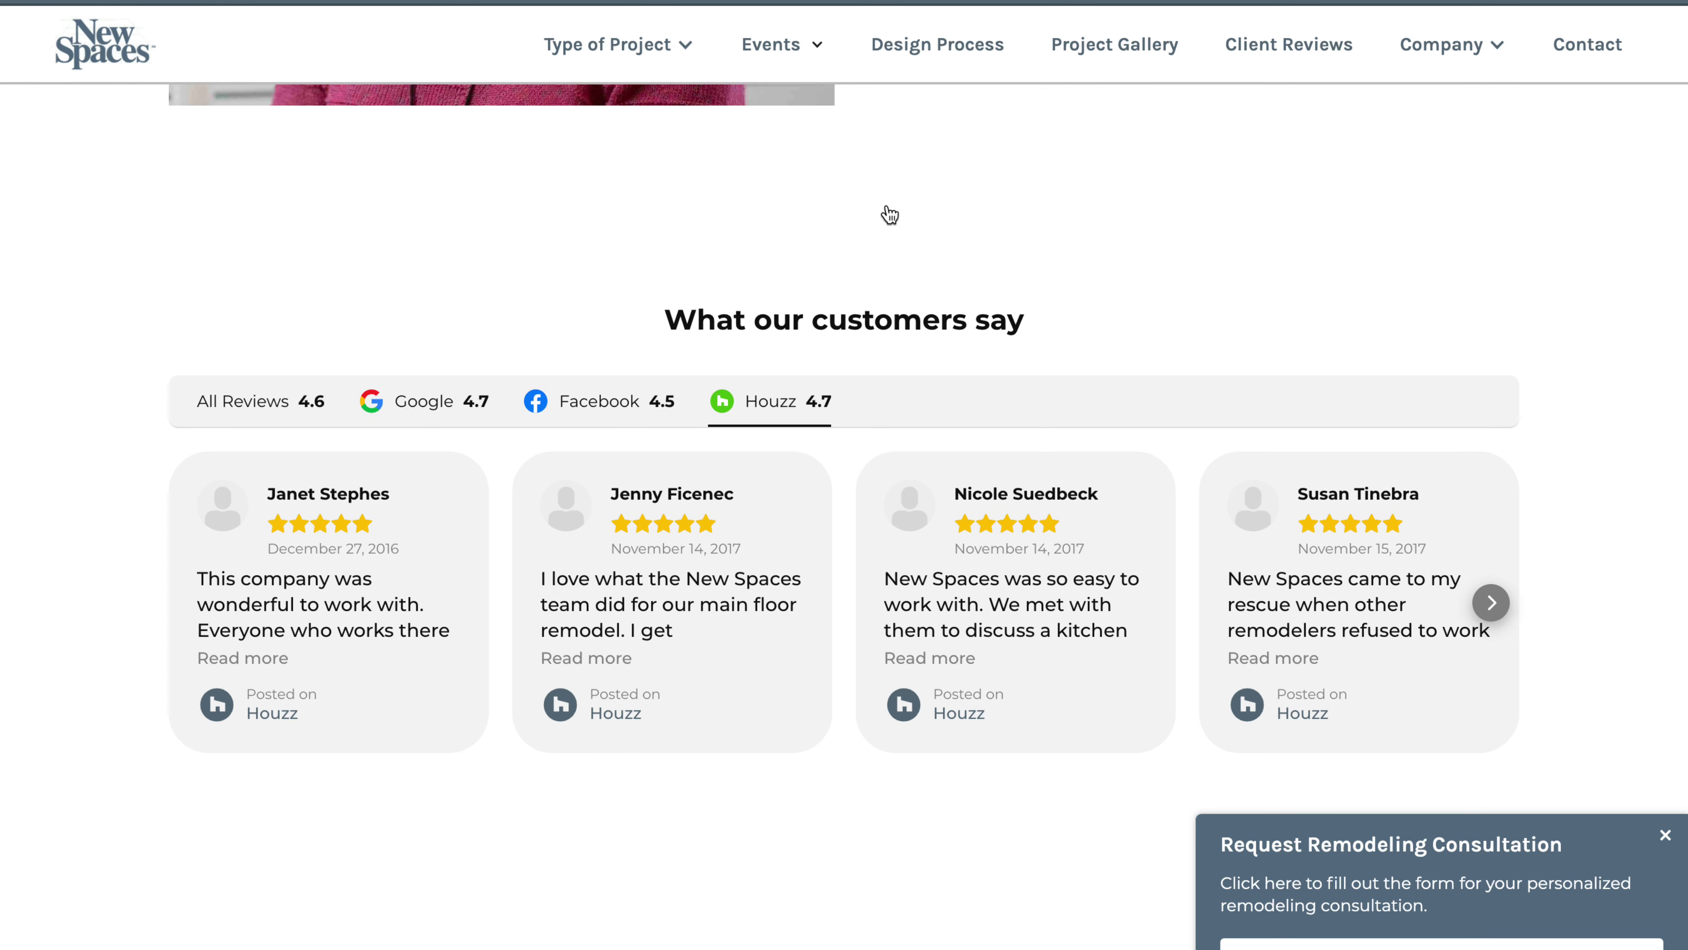
pyautogui.scroll(20, 890, 213)
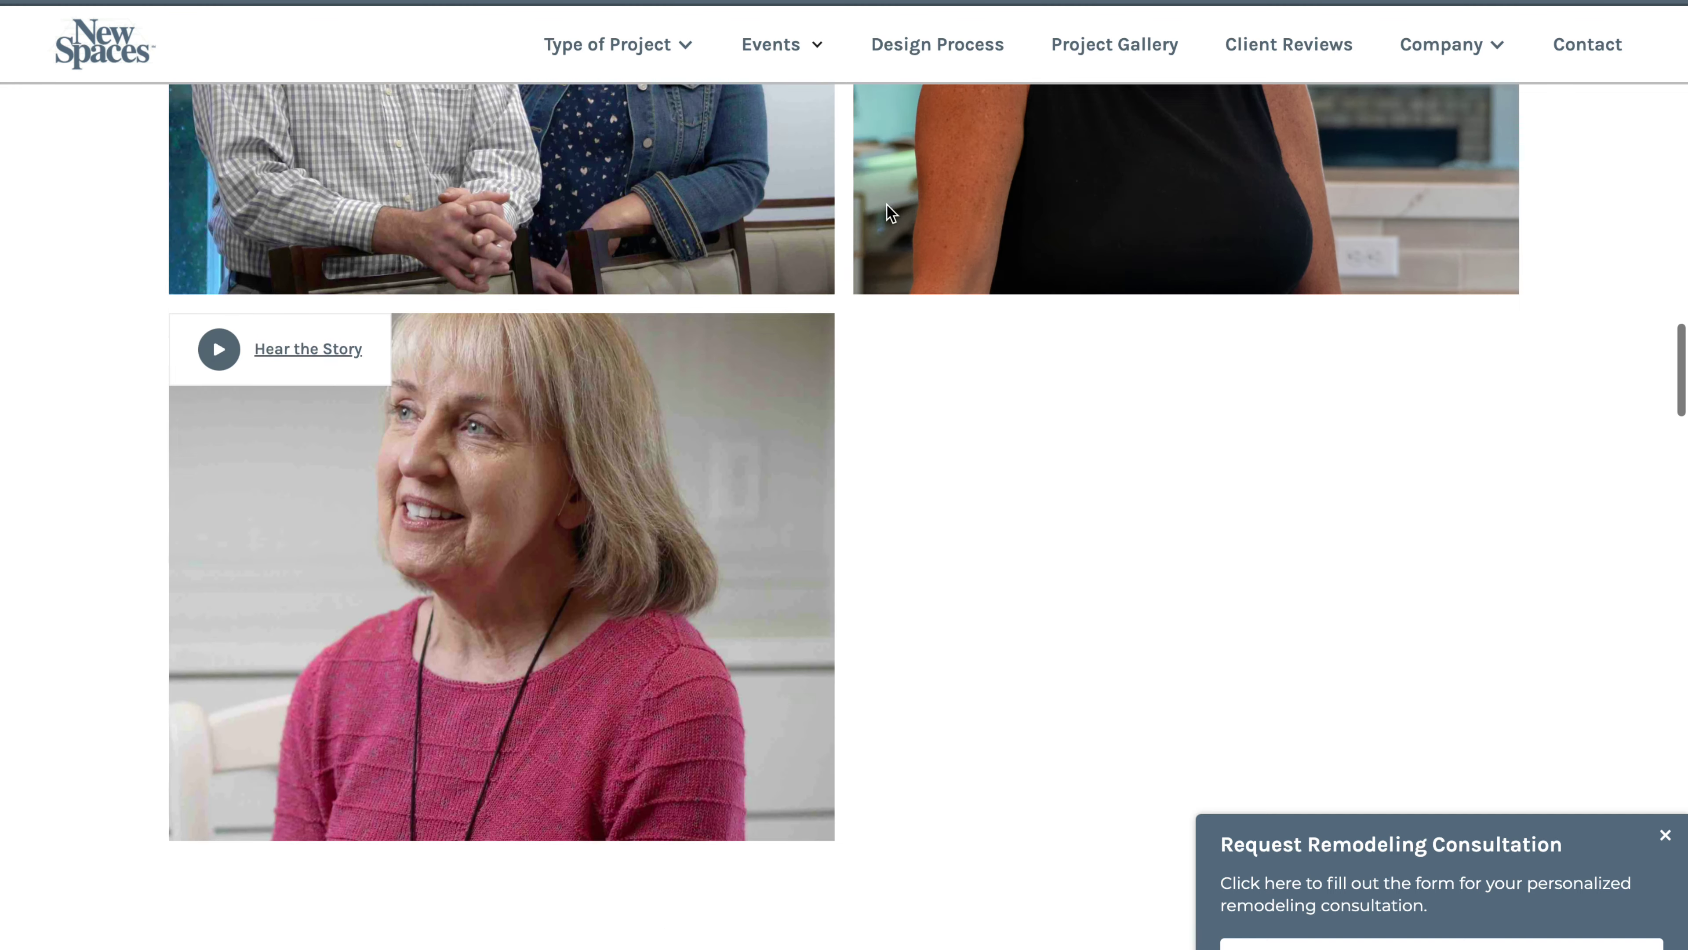
pyautogui.scroll(10, 886, 204)
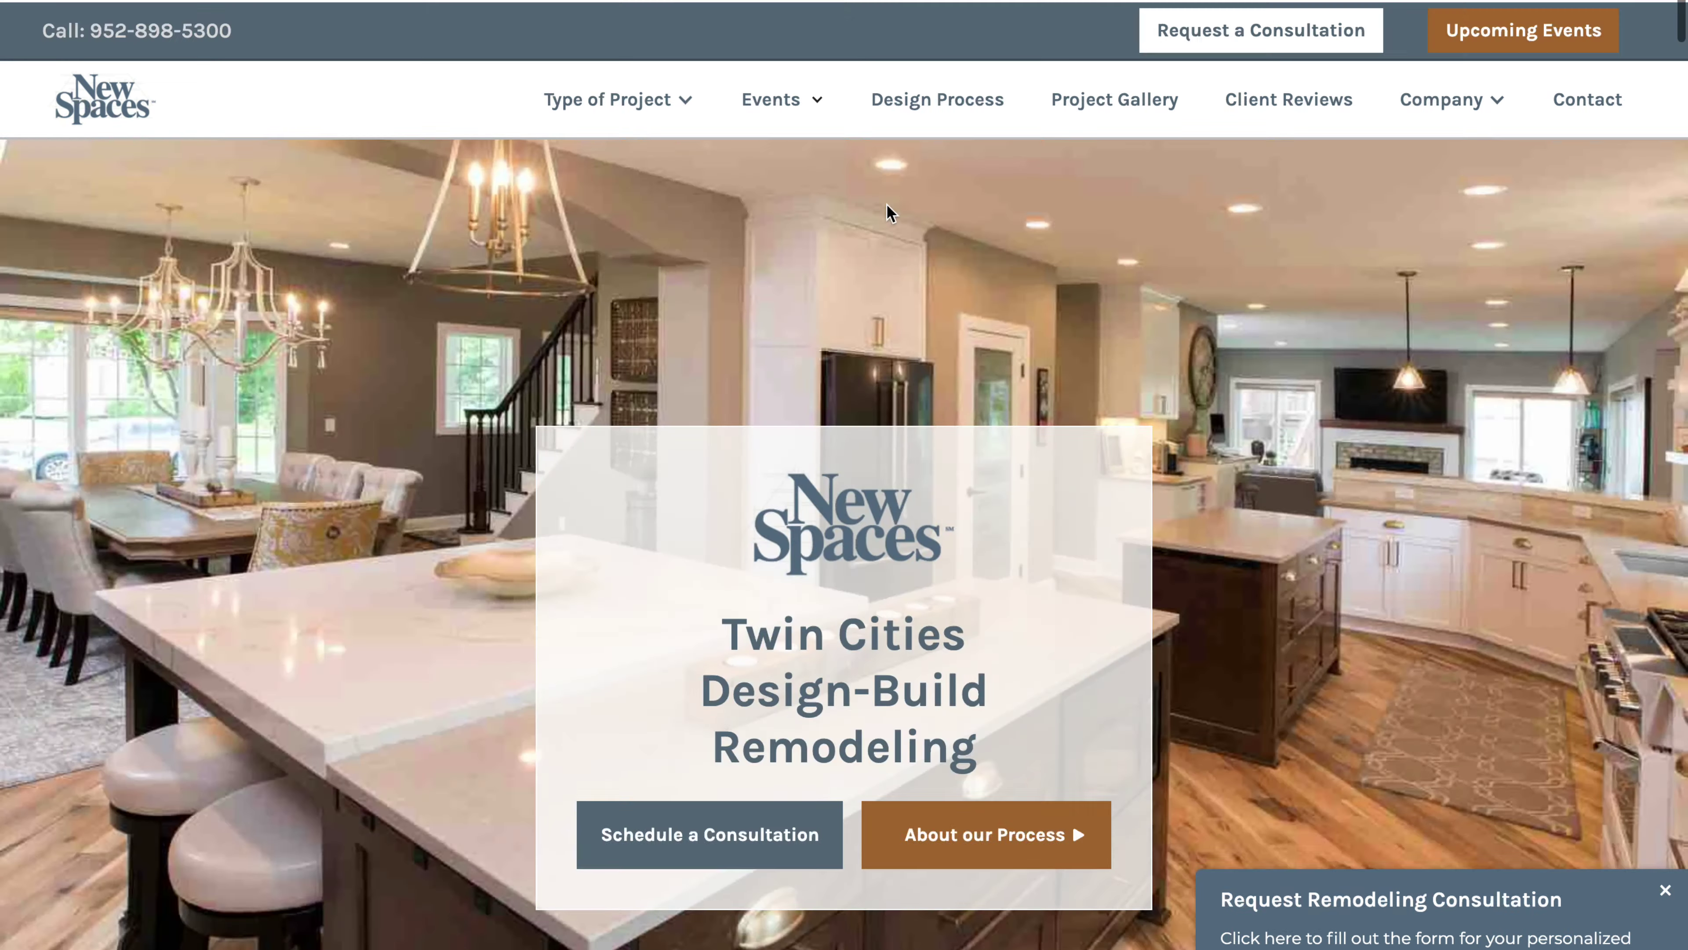
pyautogui.scroll(-1, 886, 204)
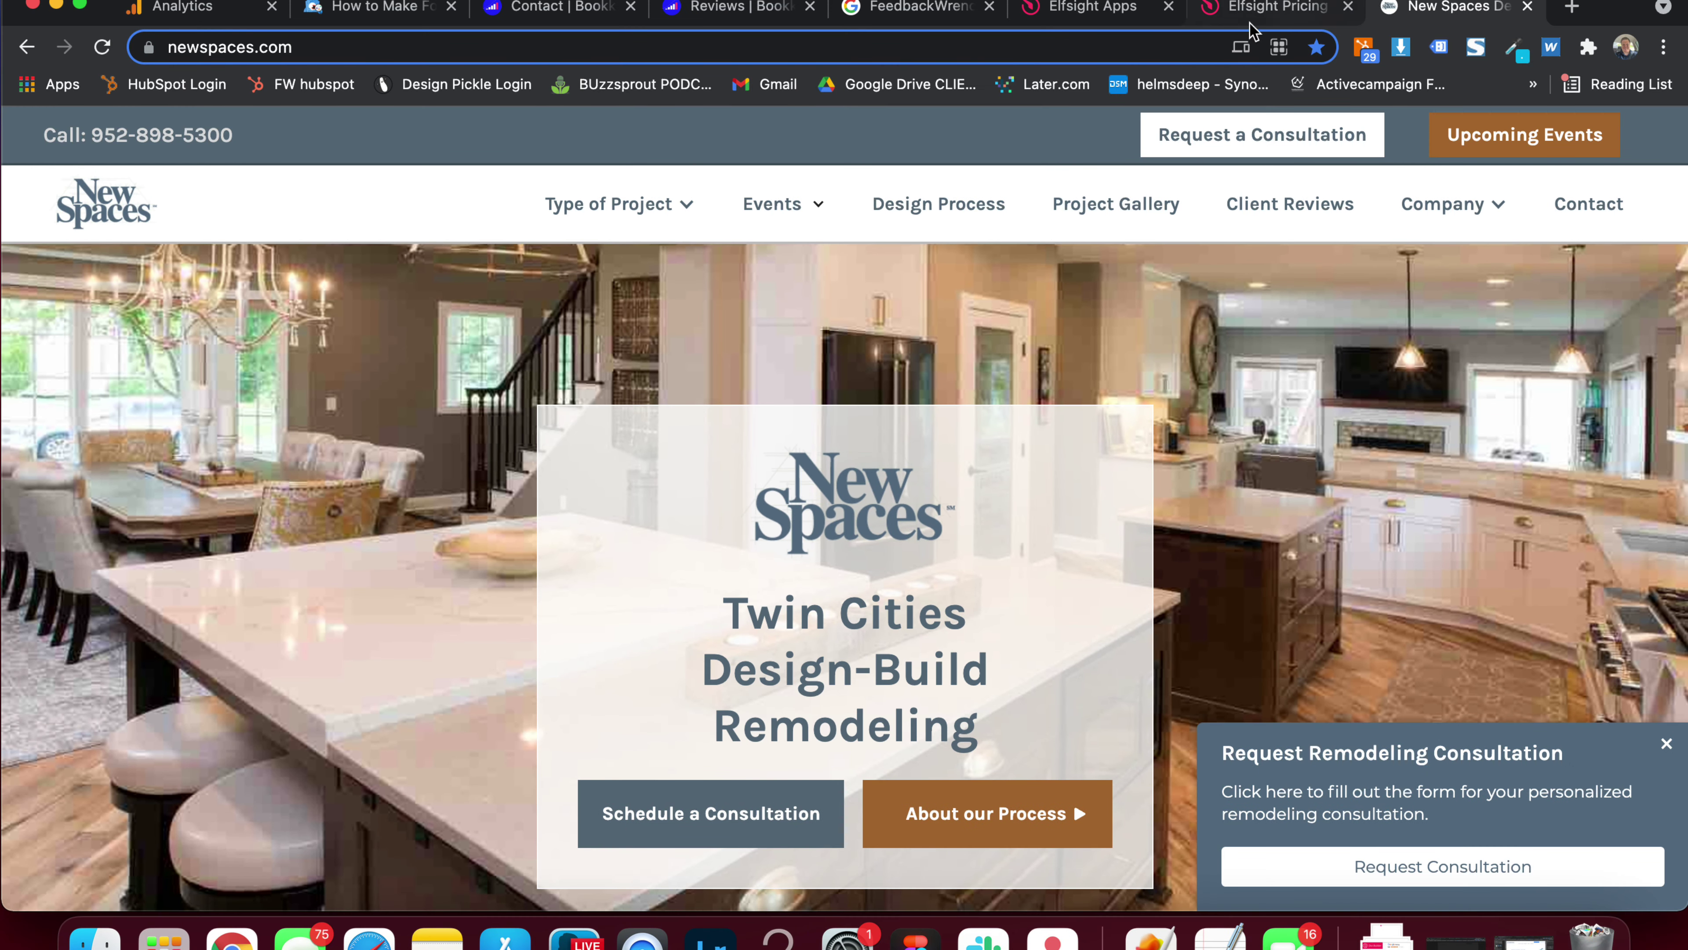
# Close the remodeling consultation popup, go full screen and scroll to the reviews widget
pyautogui.scroll(-2, 971, 387)
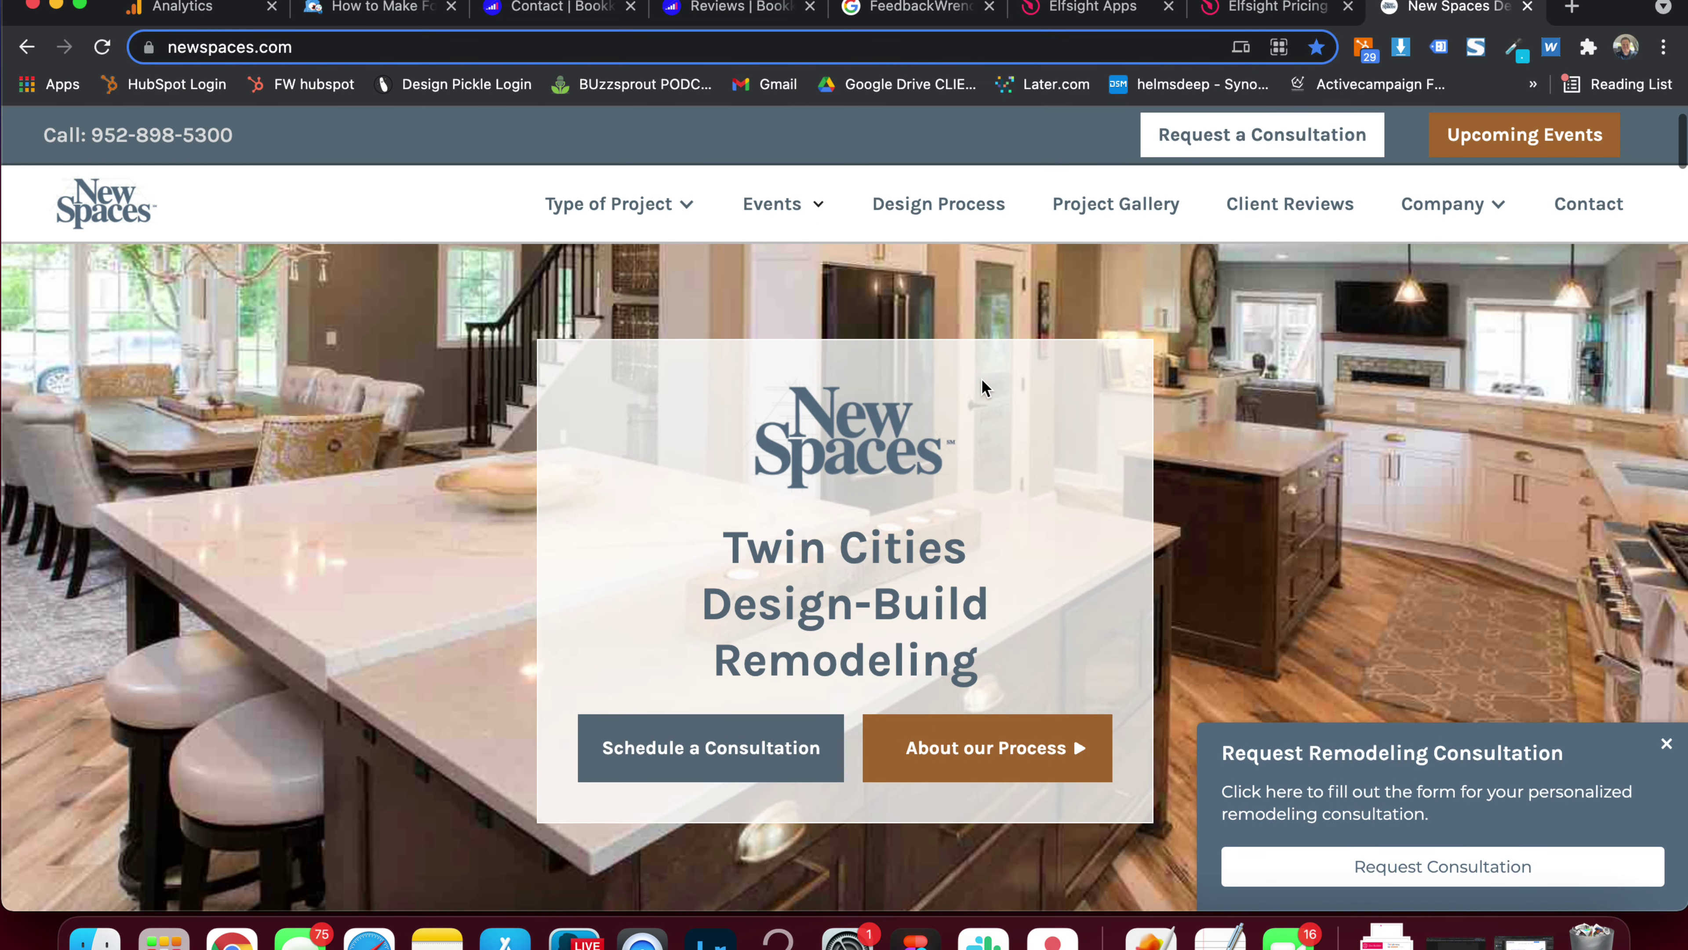
pyautogui.click(1660, 746)
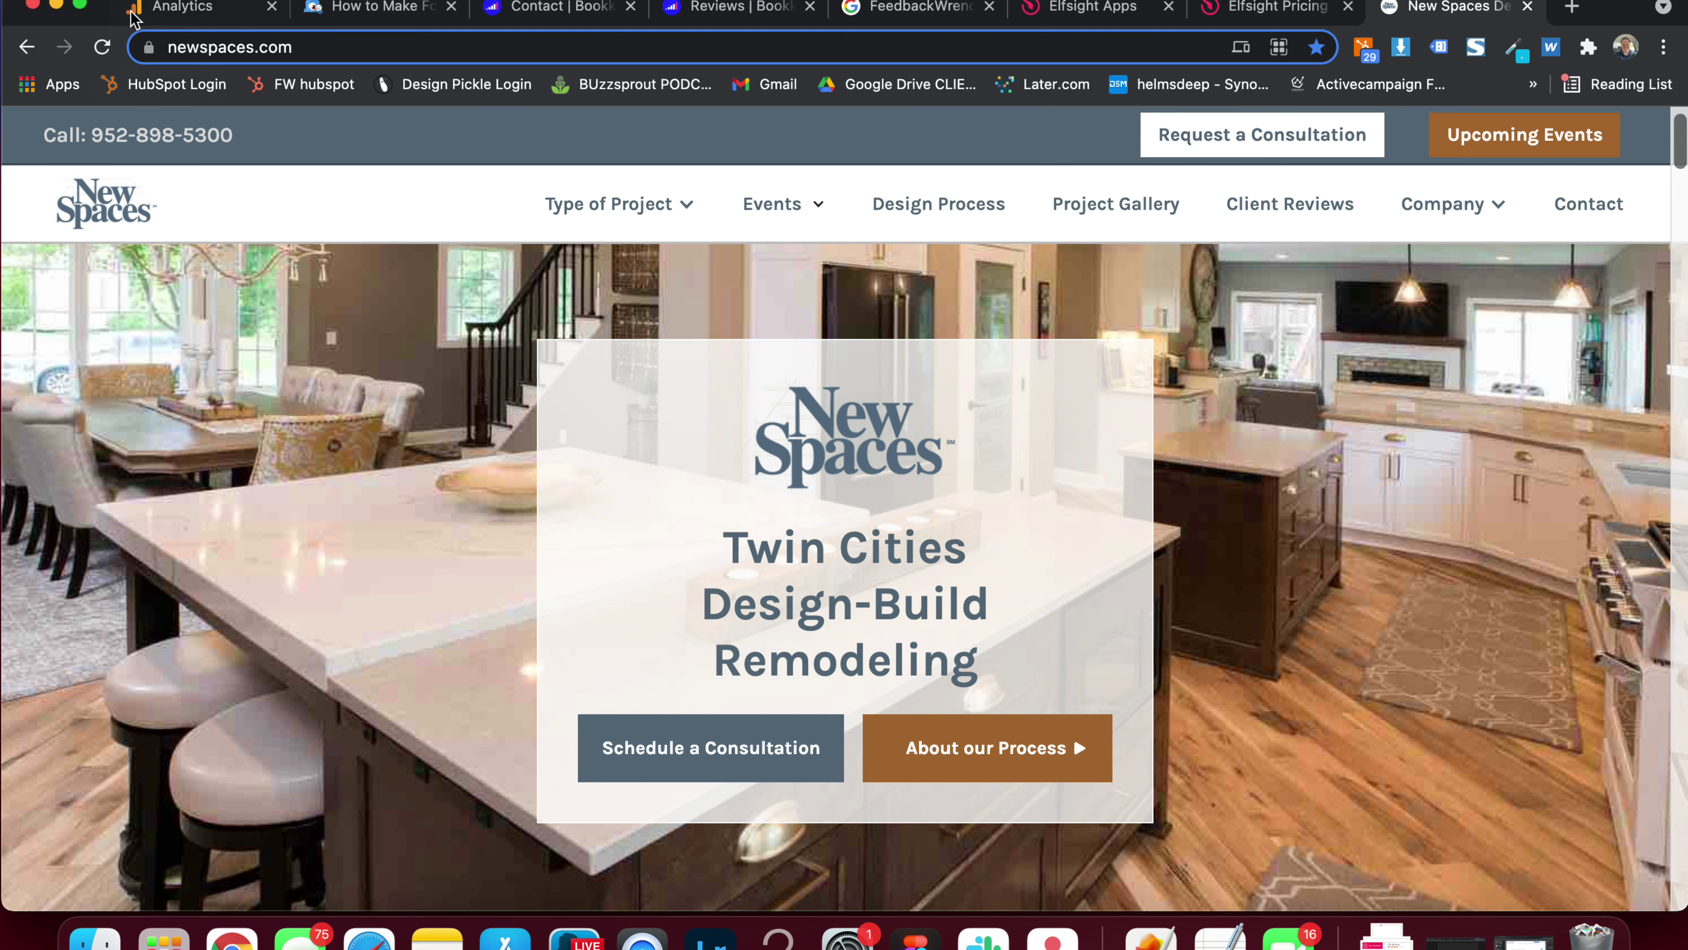
pyautogui.click(81, 5)
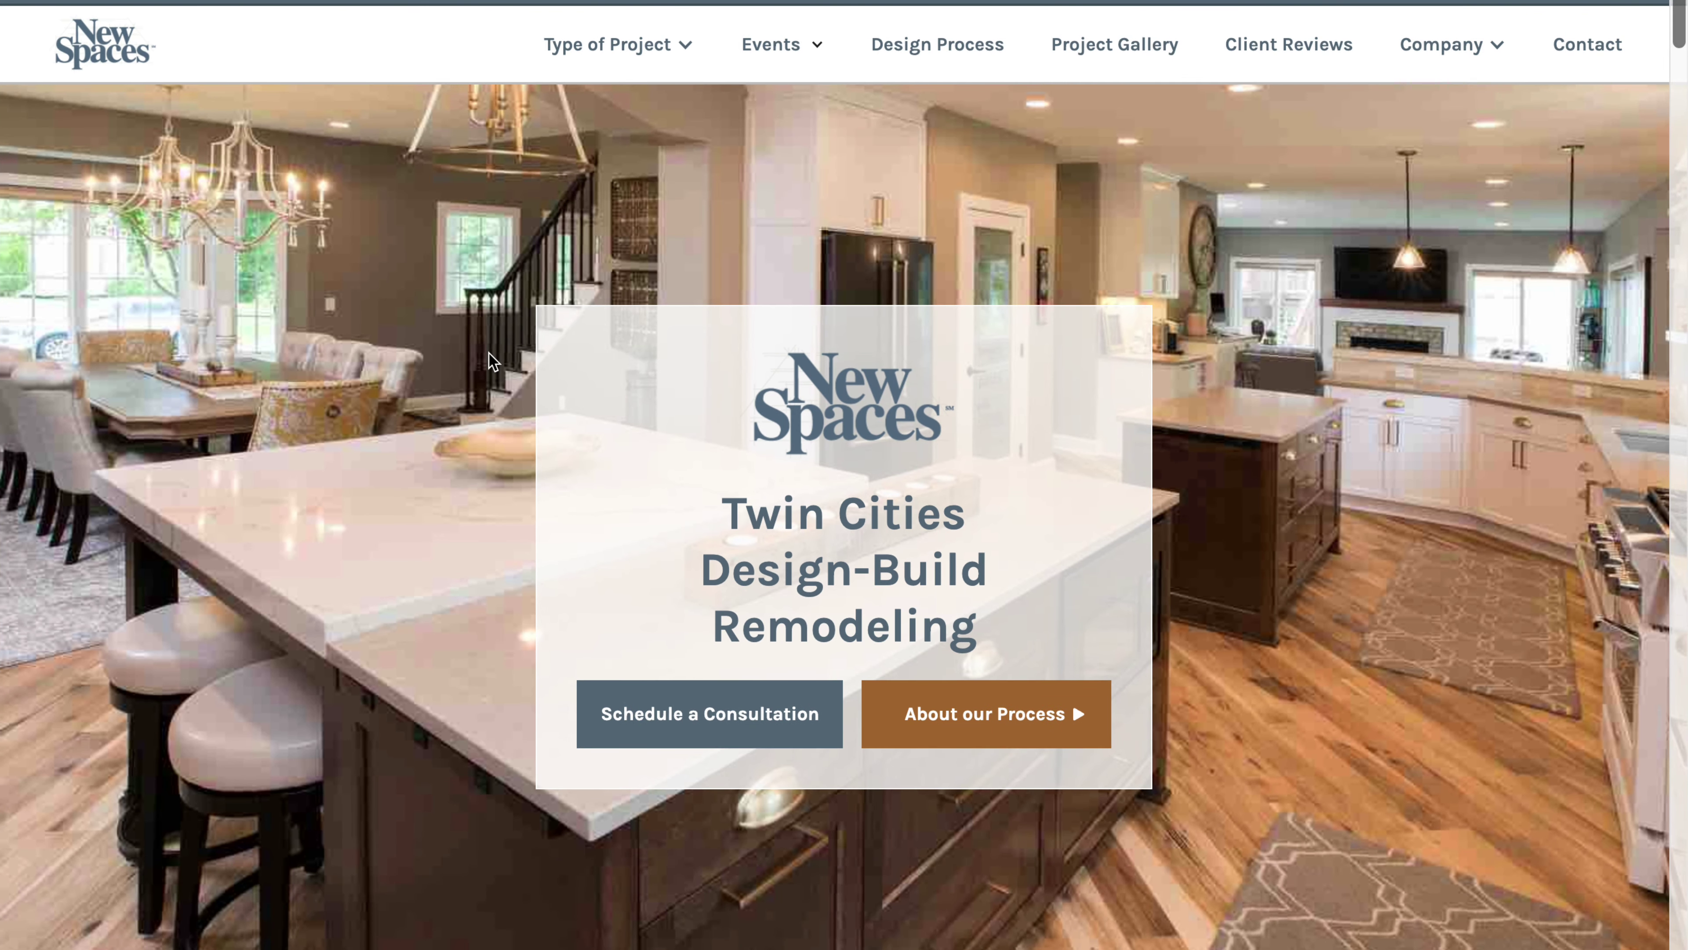
pyautogui.scroll(-20, 106, 315)
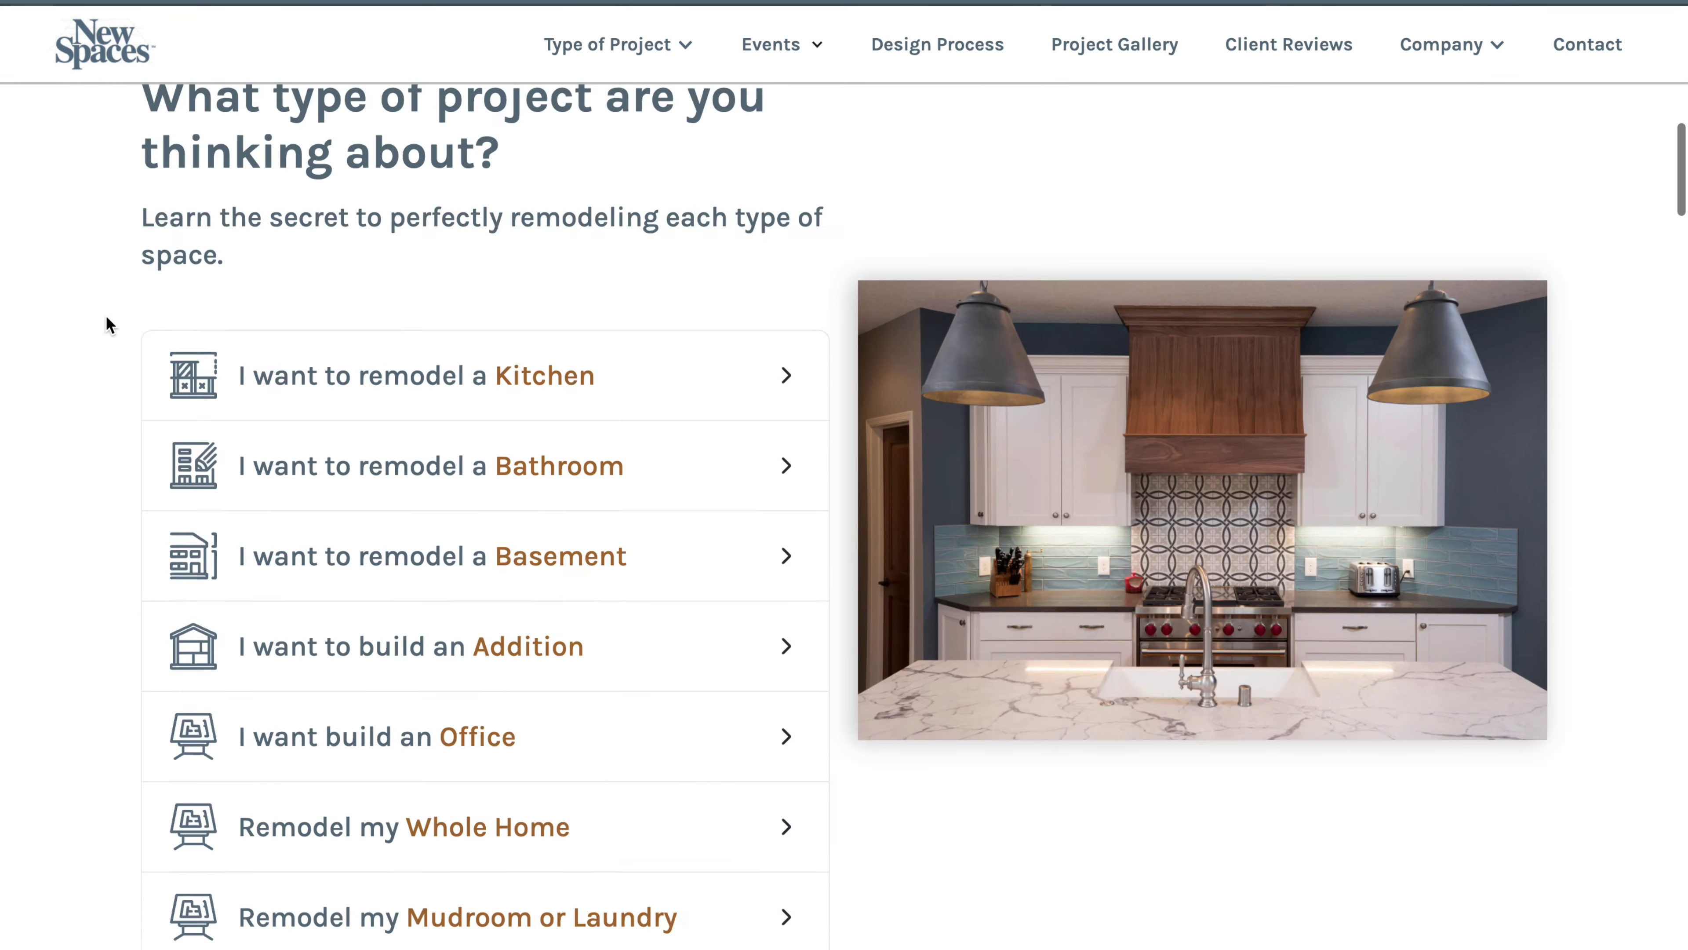
pyautogui.scroll(-10, 106, 317)
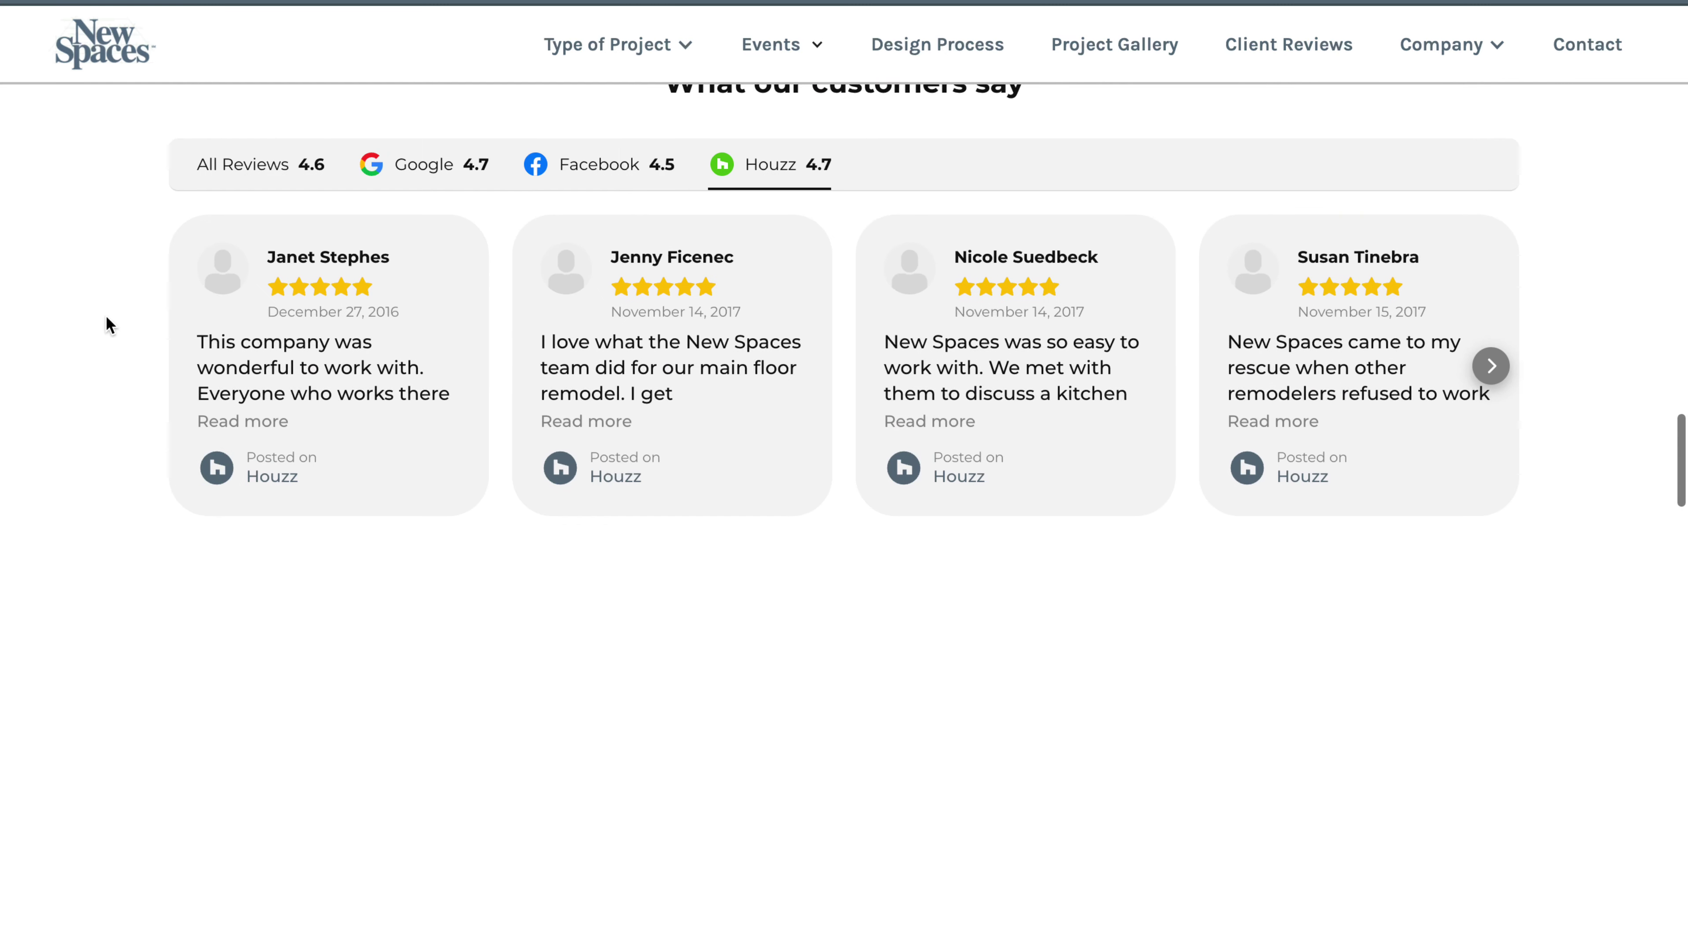
pyautogui.scroll(2, 106, 318)
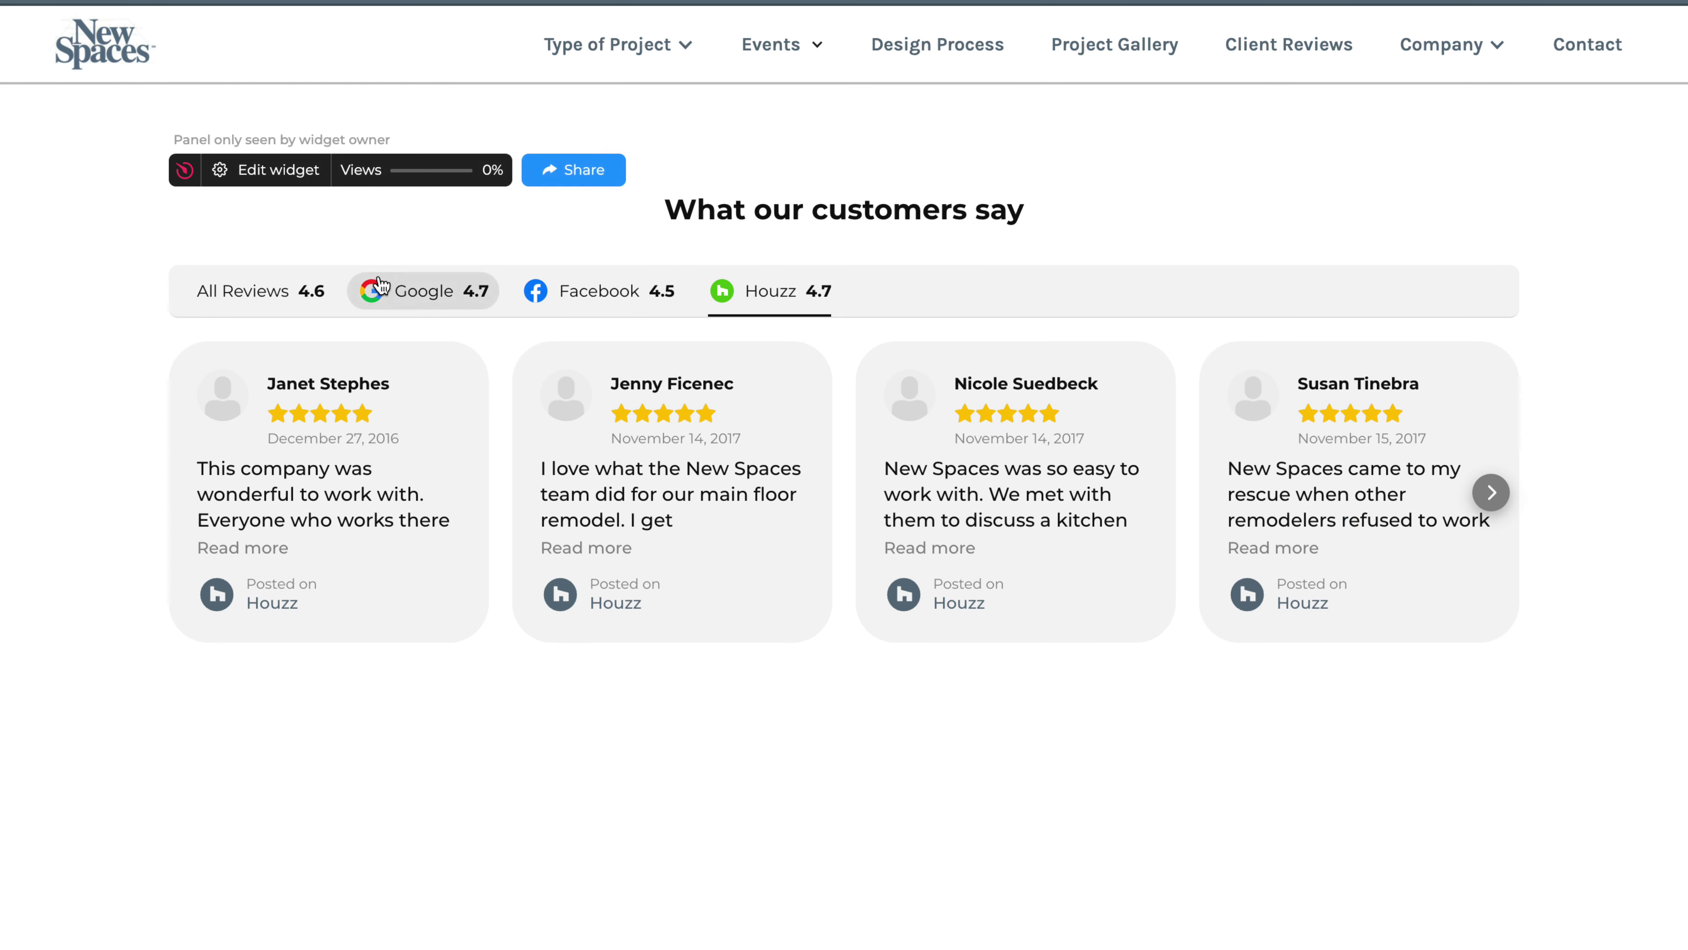
# Filter the reviews widget by All Reviews, Google, Facebook and Houzz, then back to All
pyautogui.click(307, 291)
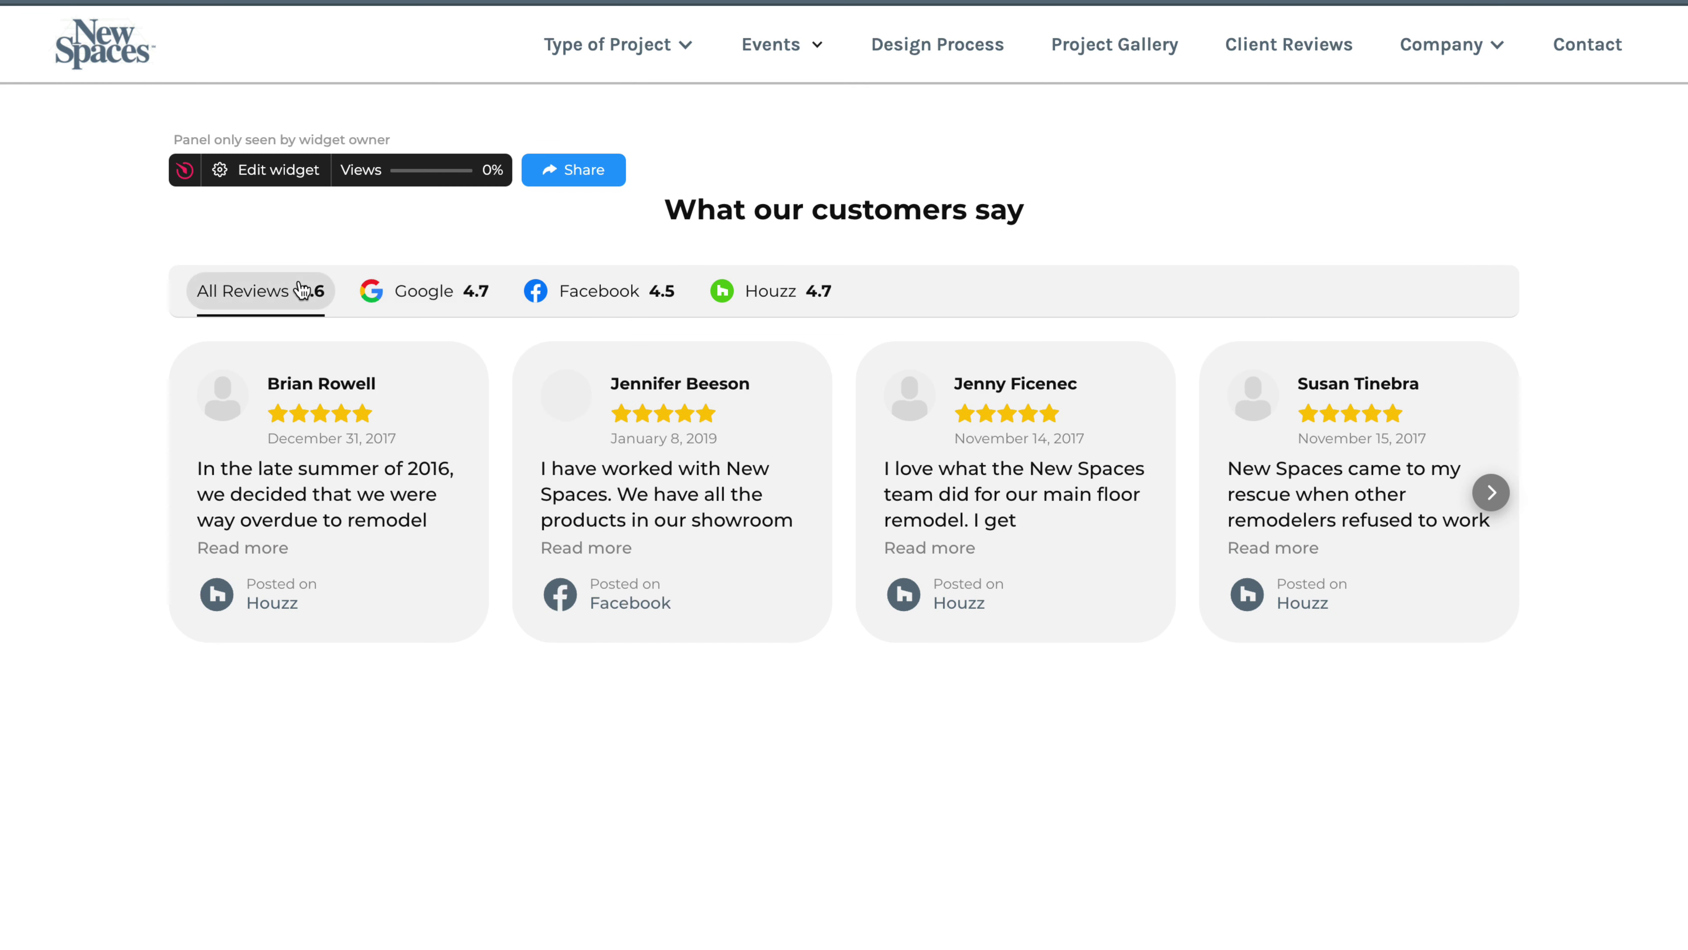
pyautogui.click(449, 293)
pyautogui.click(597, 308)
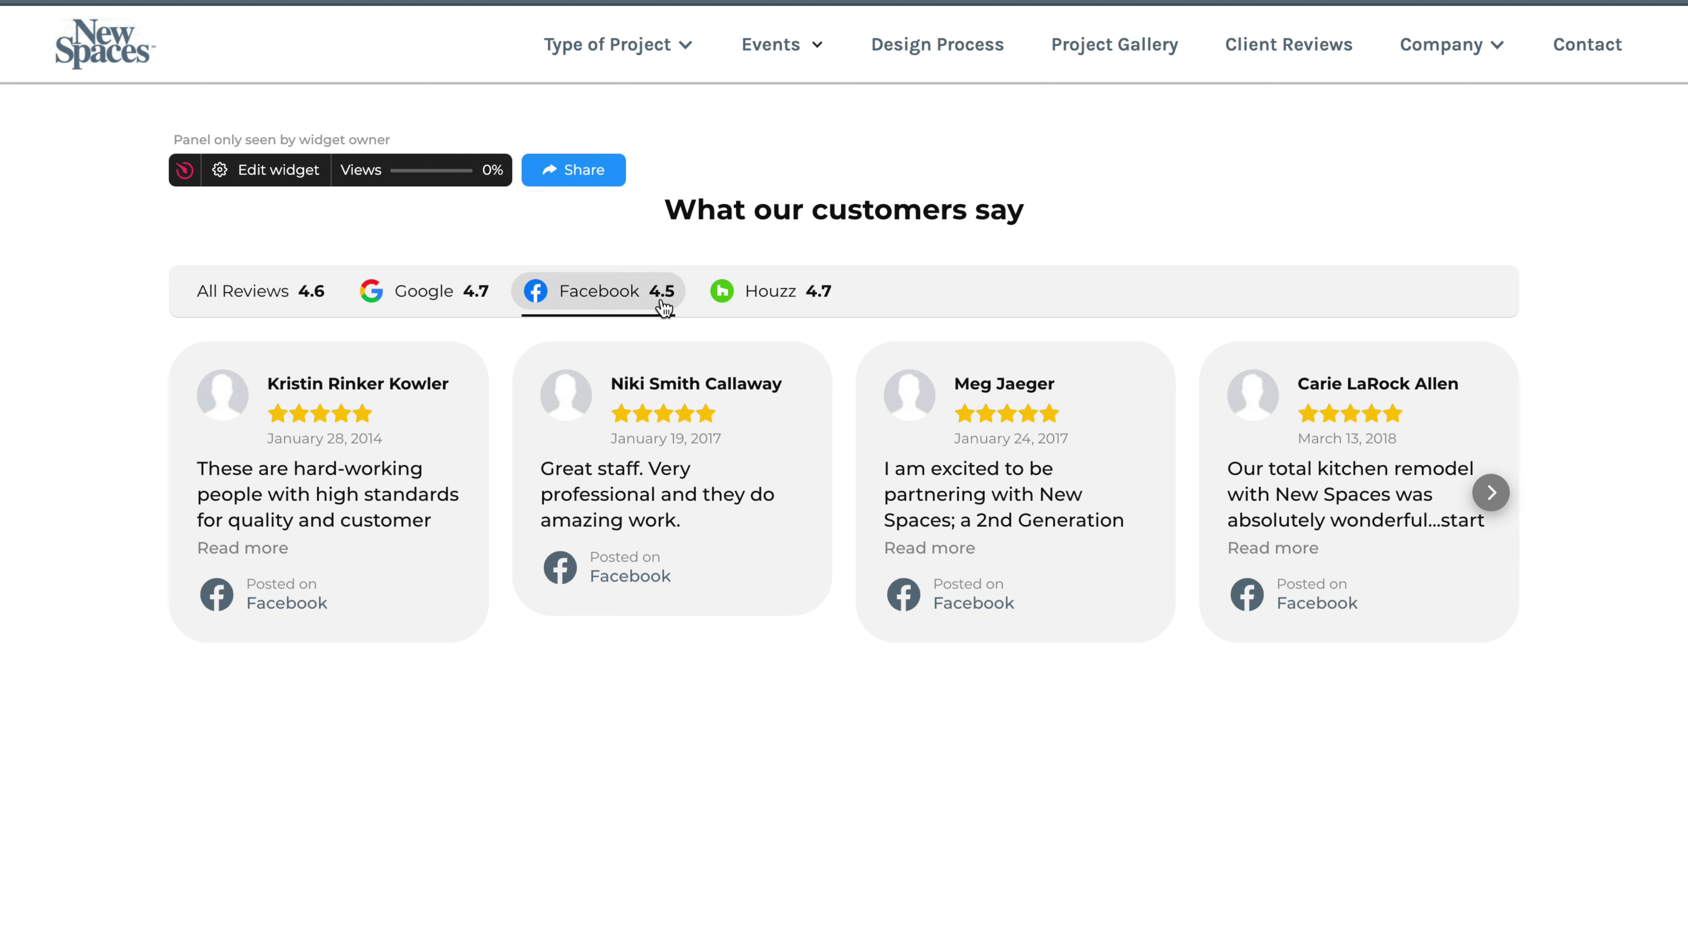
pyautogui.click(745, 302)
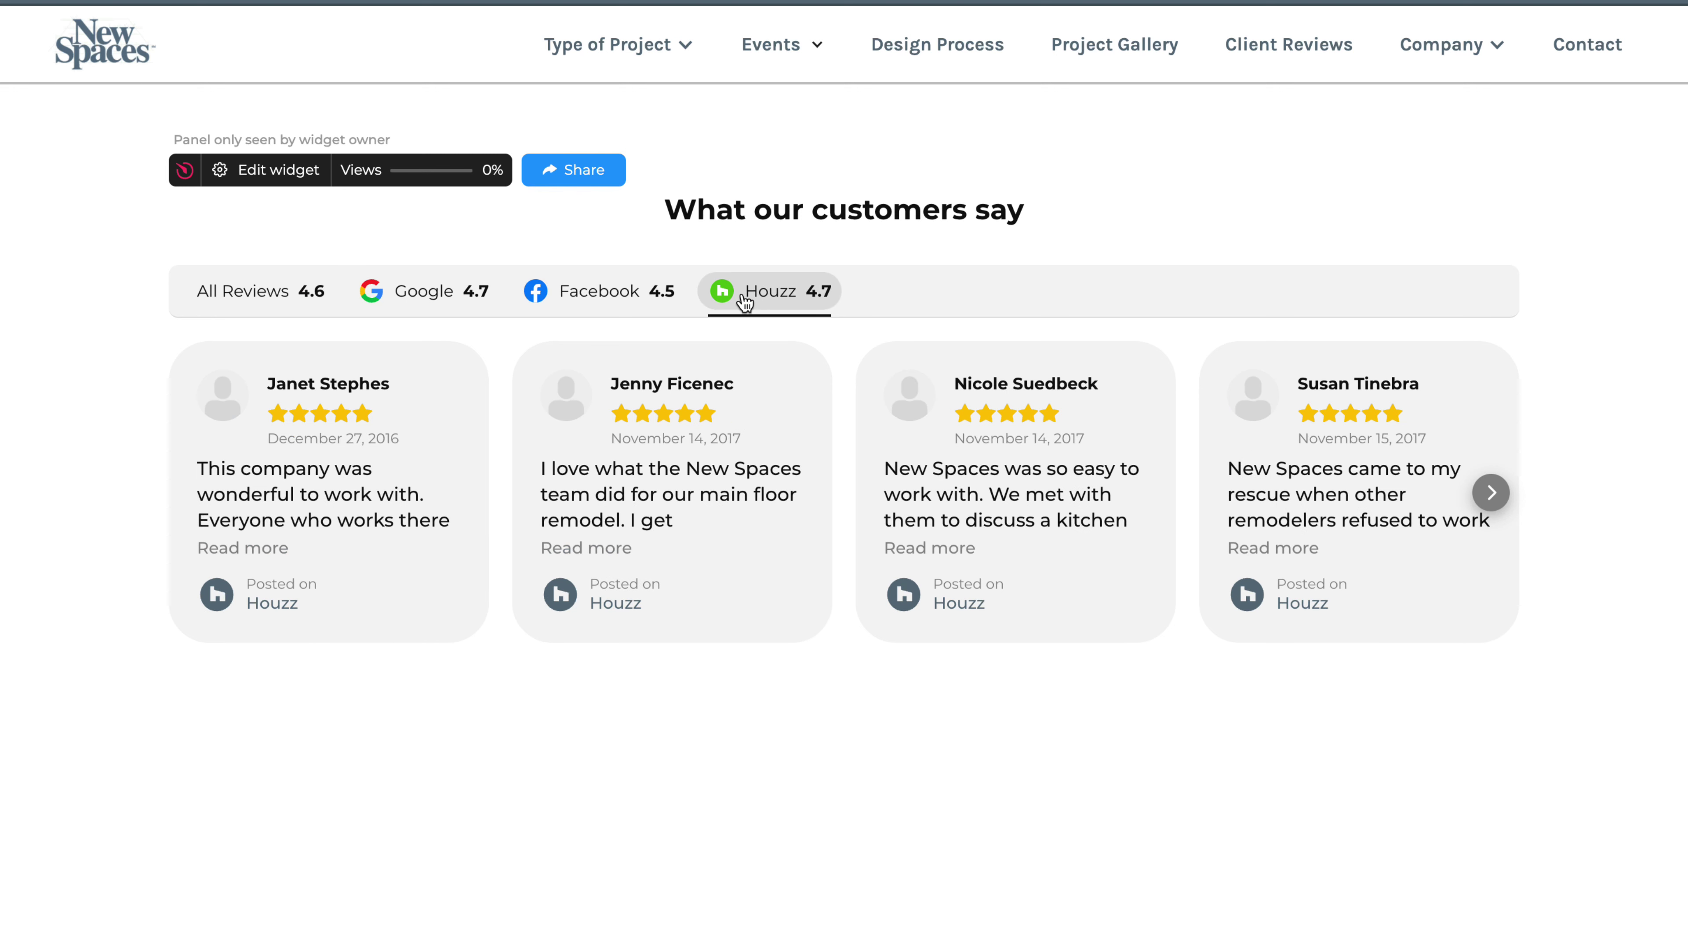
pyautogui.click(299, 297)
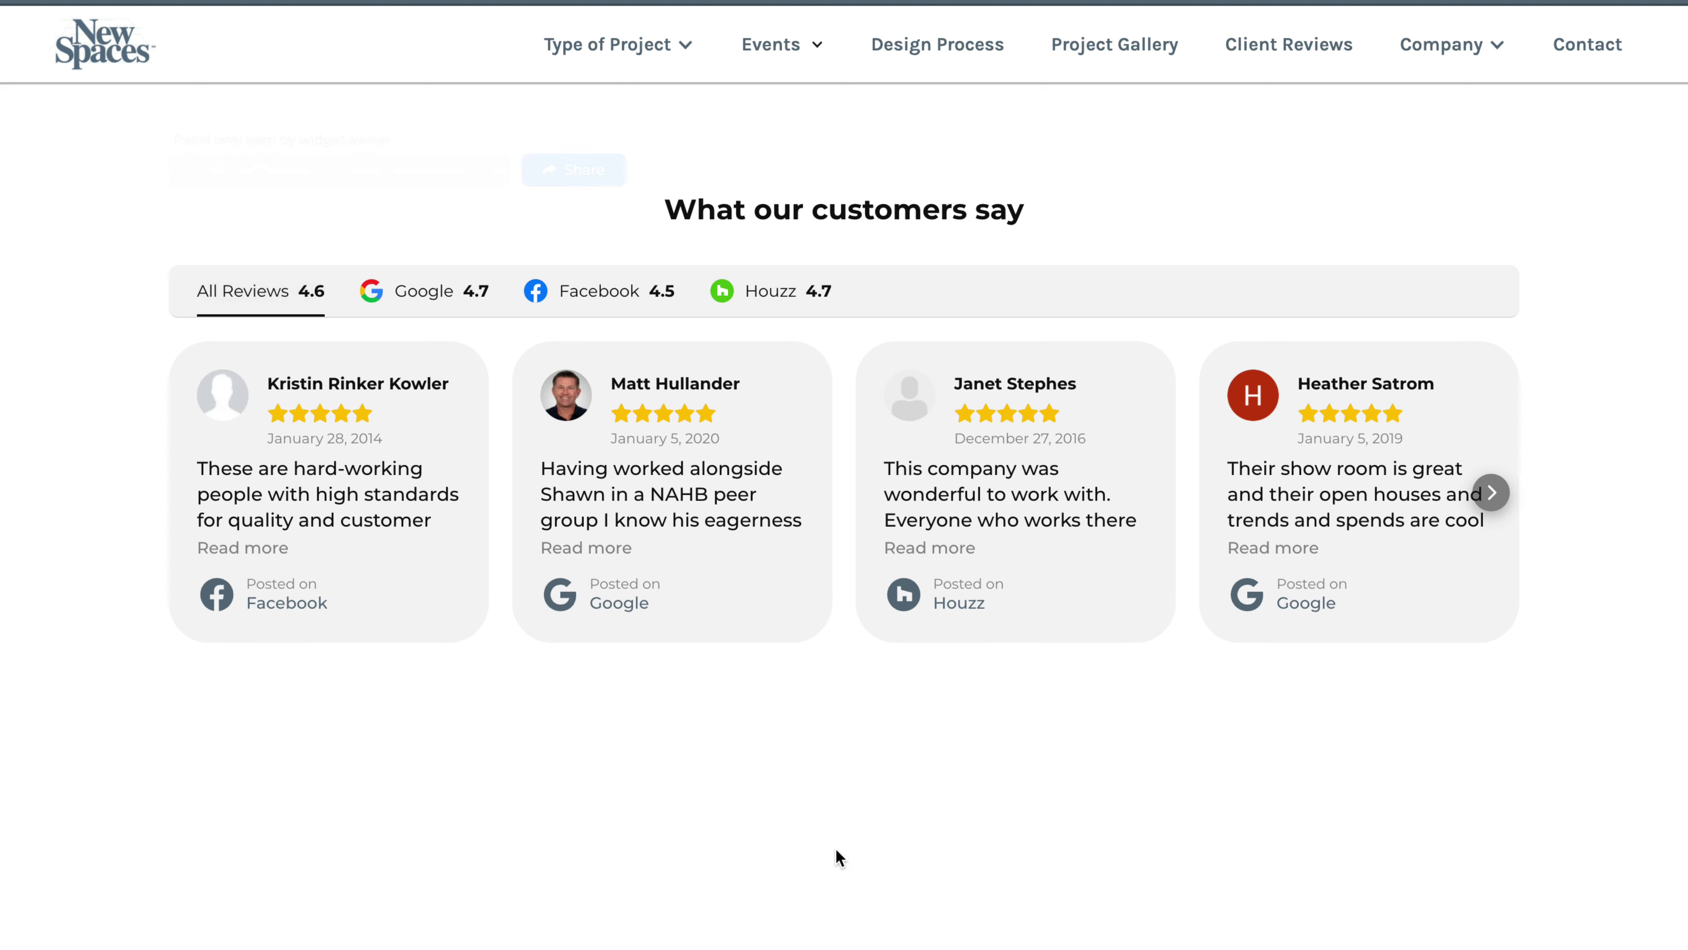
# Advance the review carousel five cards, expand the third review's full text, then collapse it
pyautogui.click(1491, 493)
pyautogui.click(1491, 493)
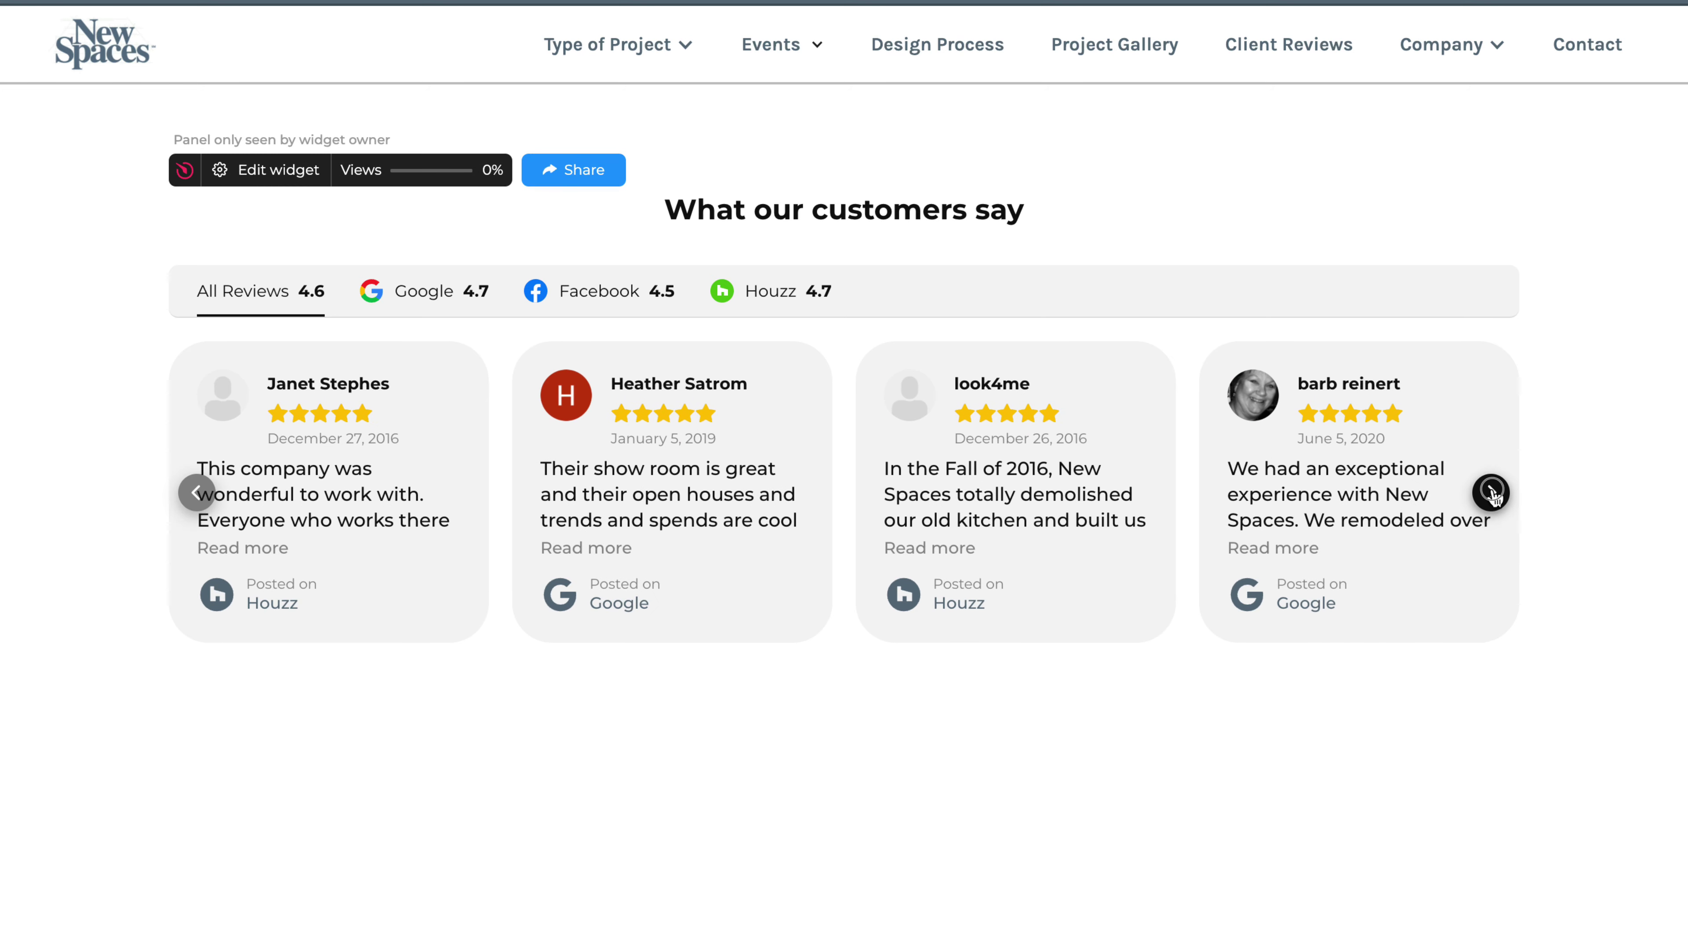
pyautogui.click(1491, 493)
pyautogui.click(1491, 493)
pyautogui.click(1491, 493)
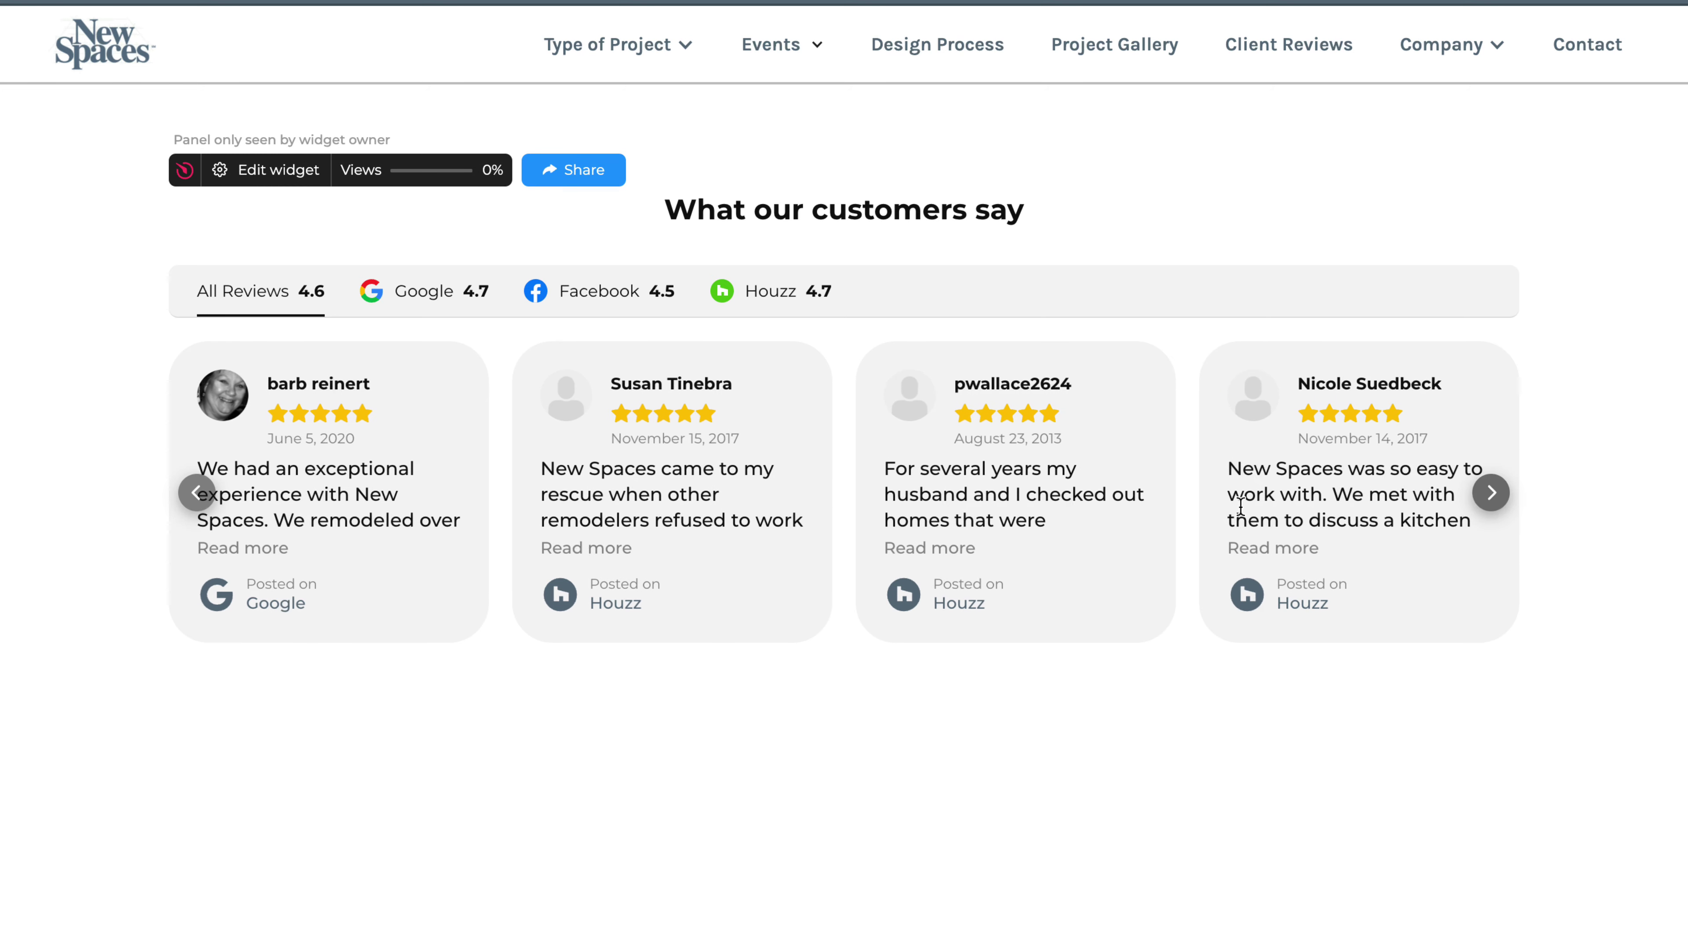
pyautogui.click(931, 548)
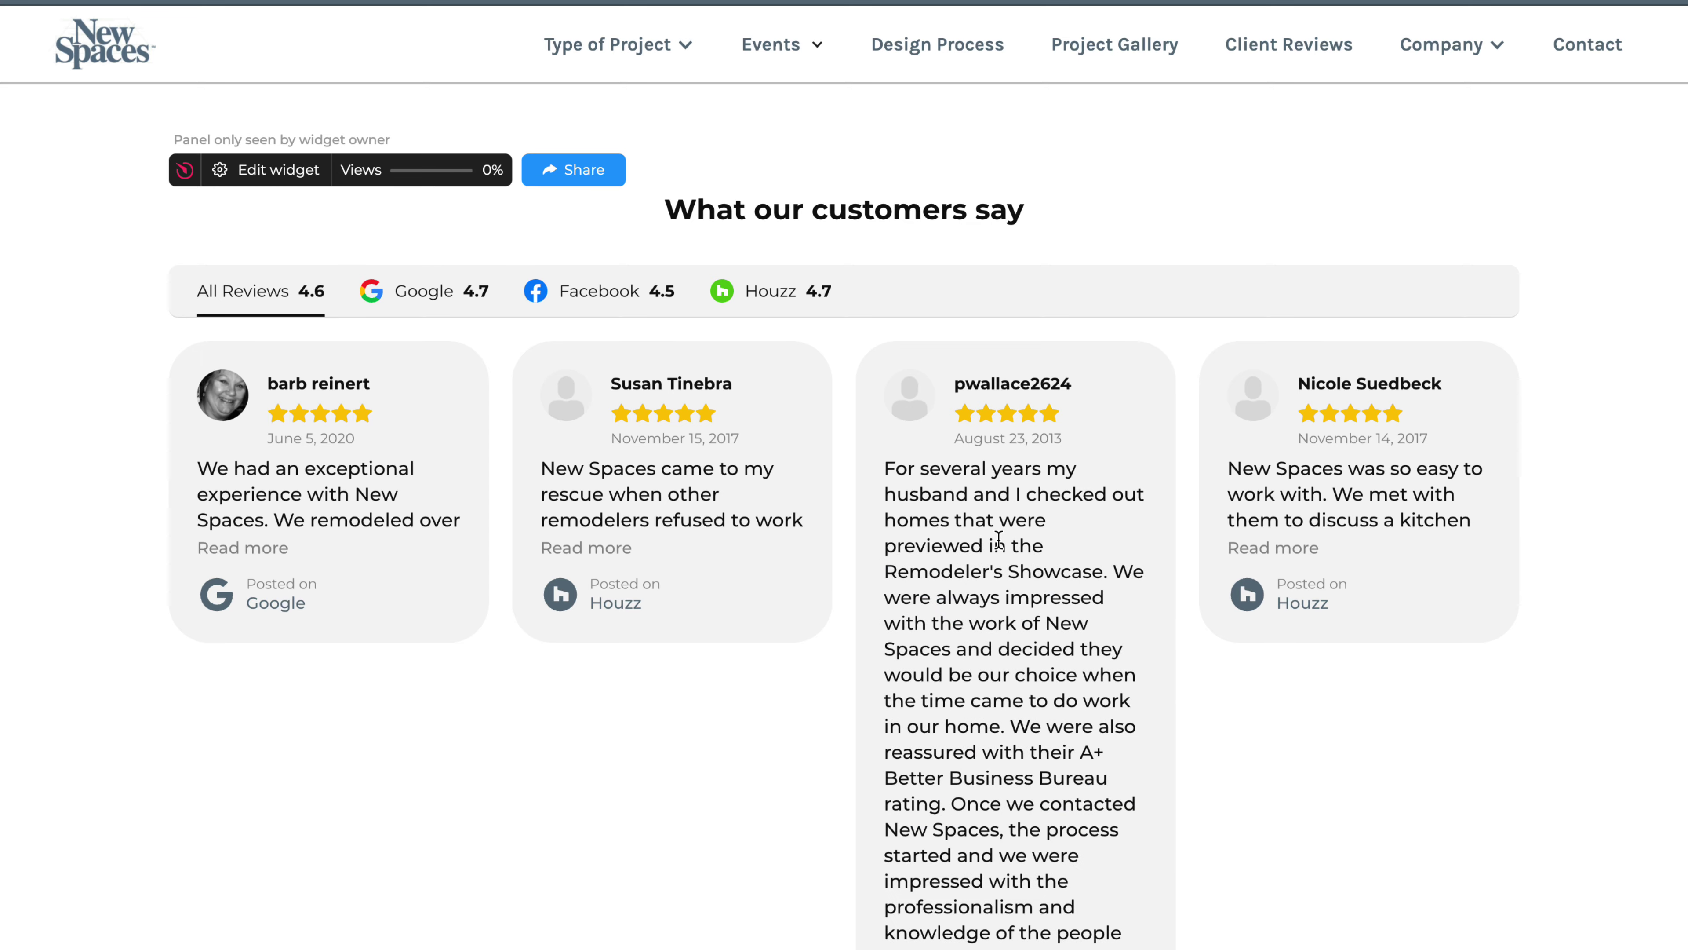
pyautogui.scroll(-10, 998, 540)
pyautogui.scroll(-8, 998, 539)
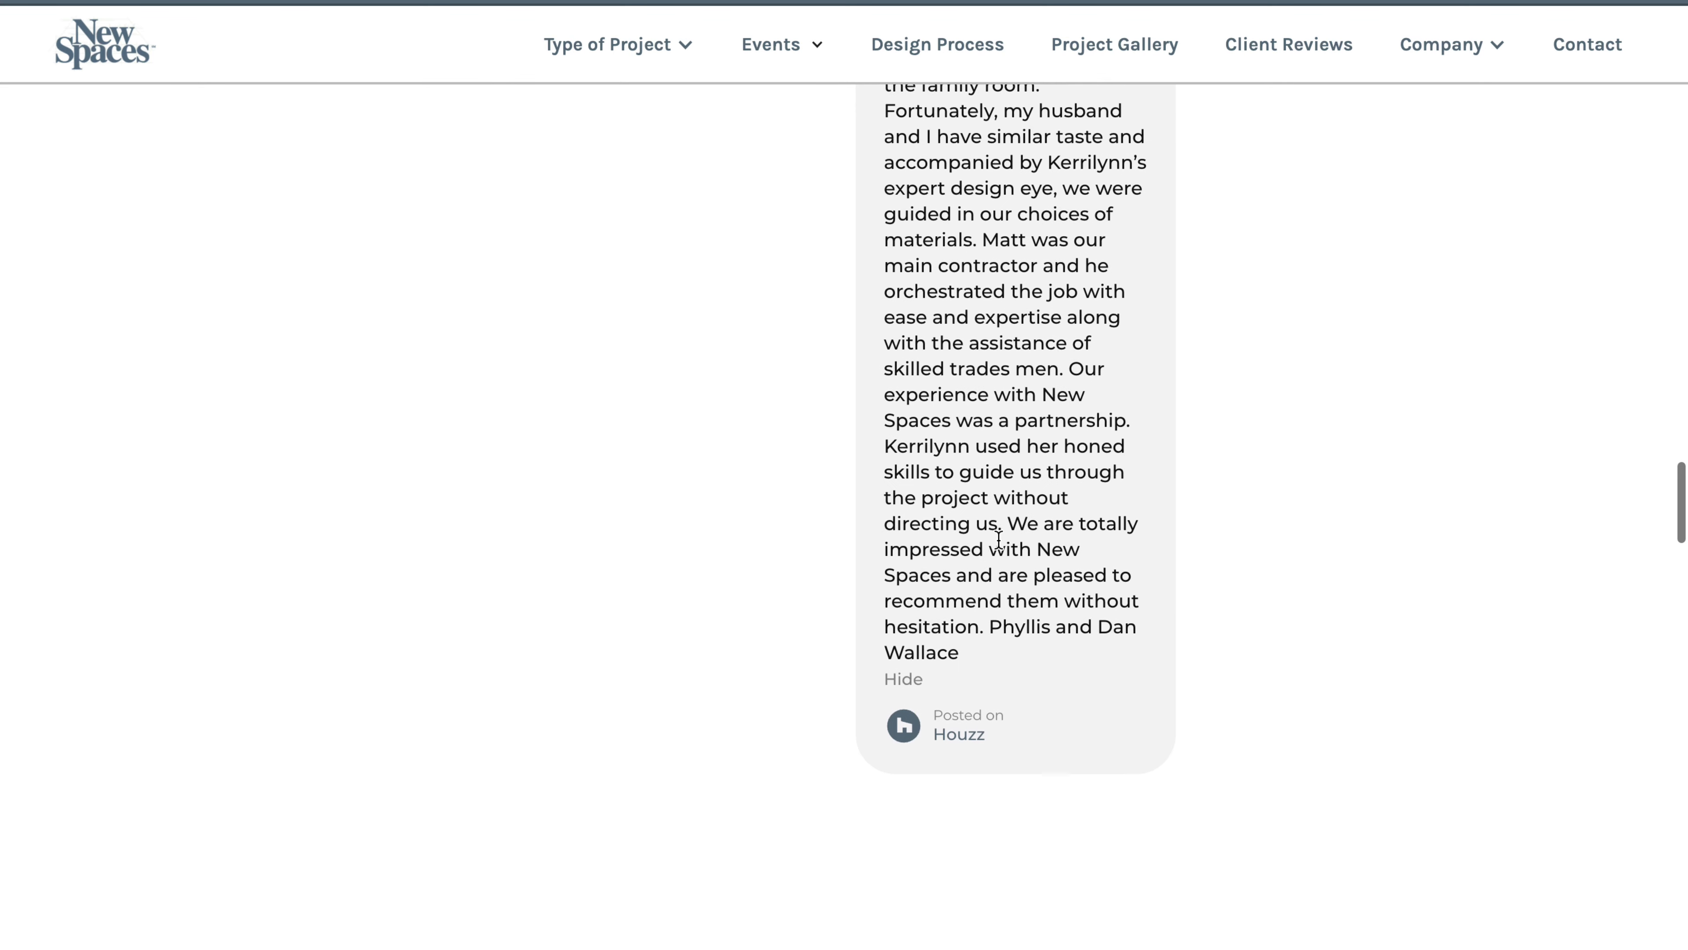
pyautogui.click(902, 681)
pyautogui.scroll(15, 974, 415)
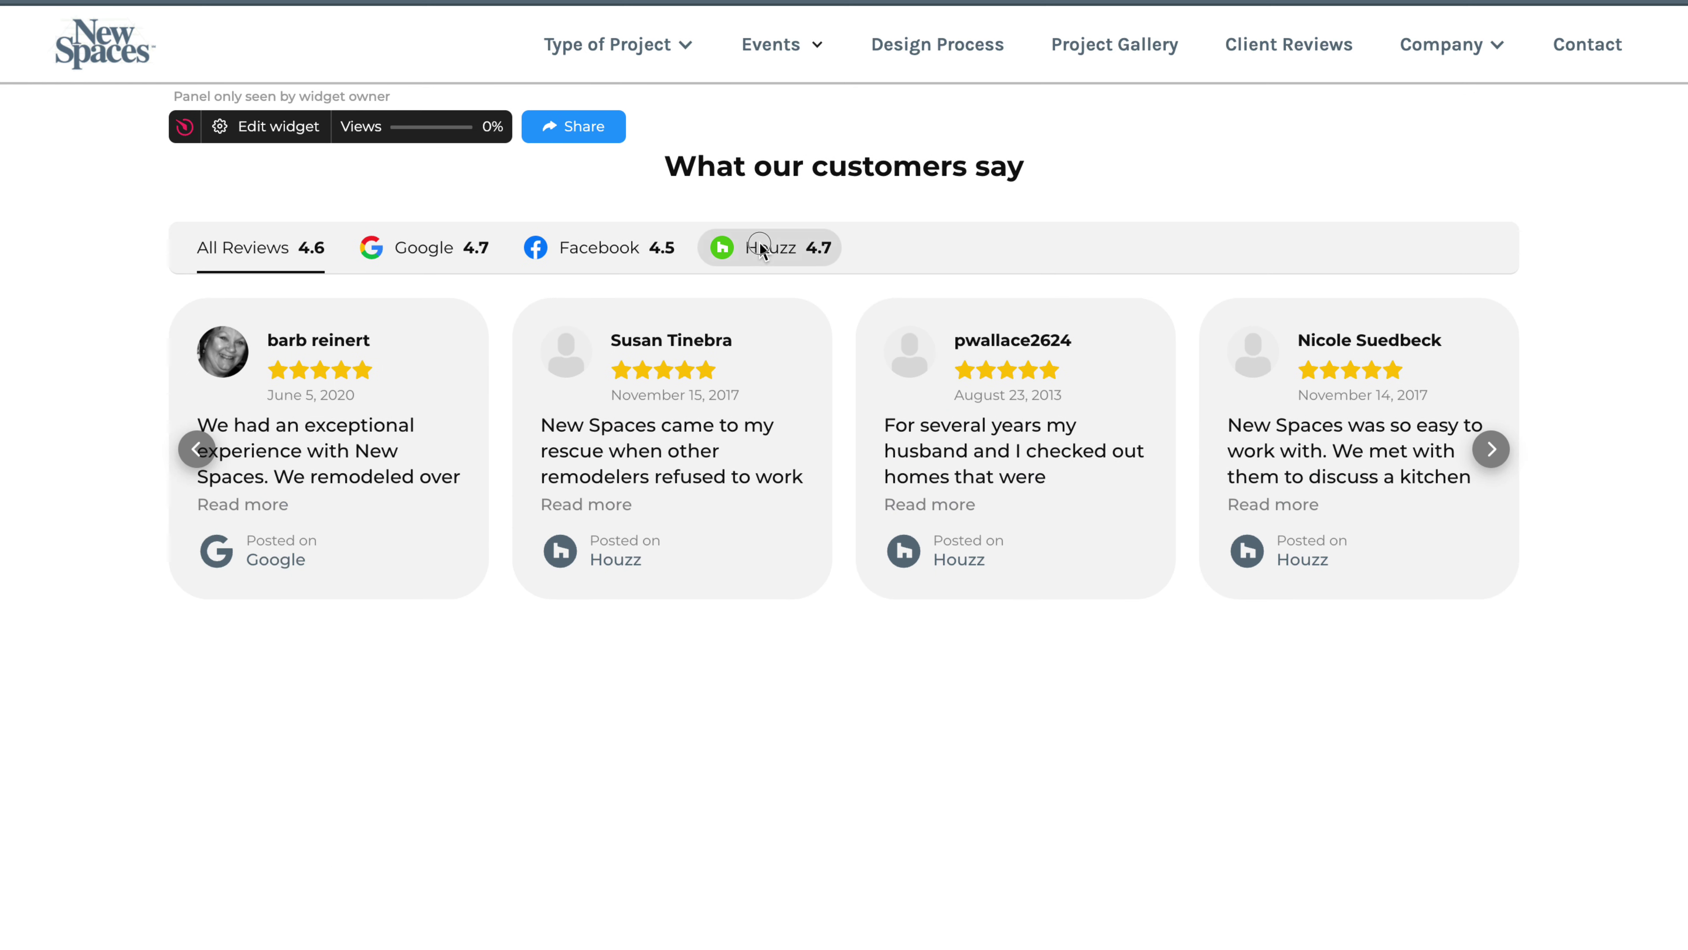
# Filter to Houzz, view the New Spaces Houzz profile rated 4.7, and return to the reviews page
pyautogui.click(771, 248)
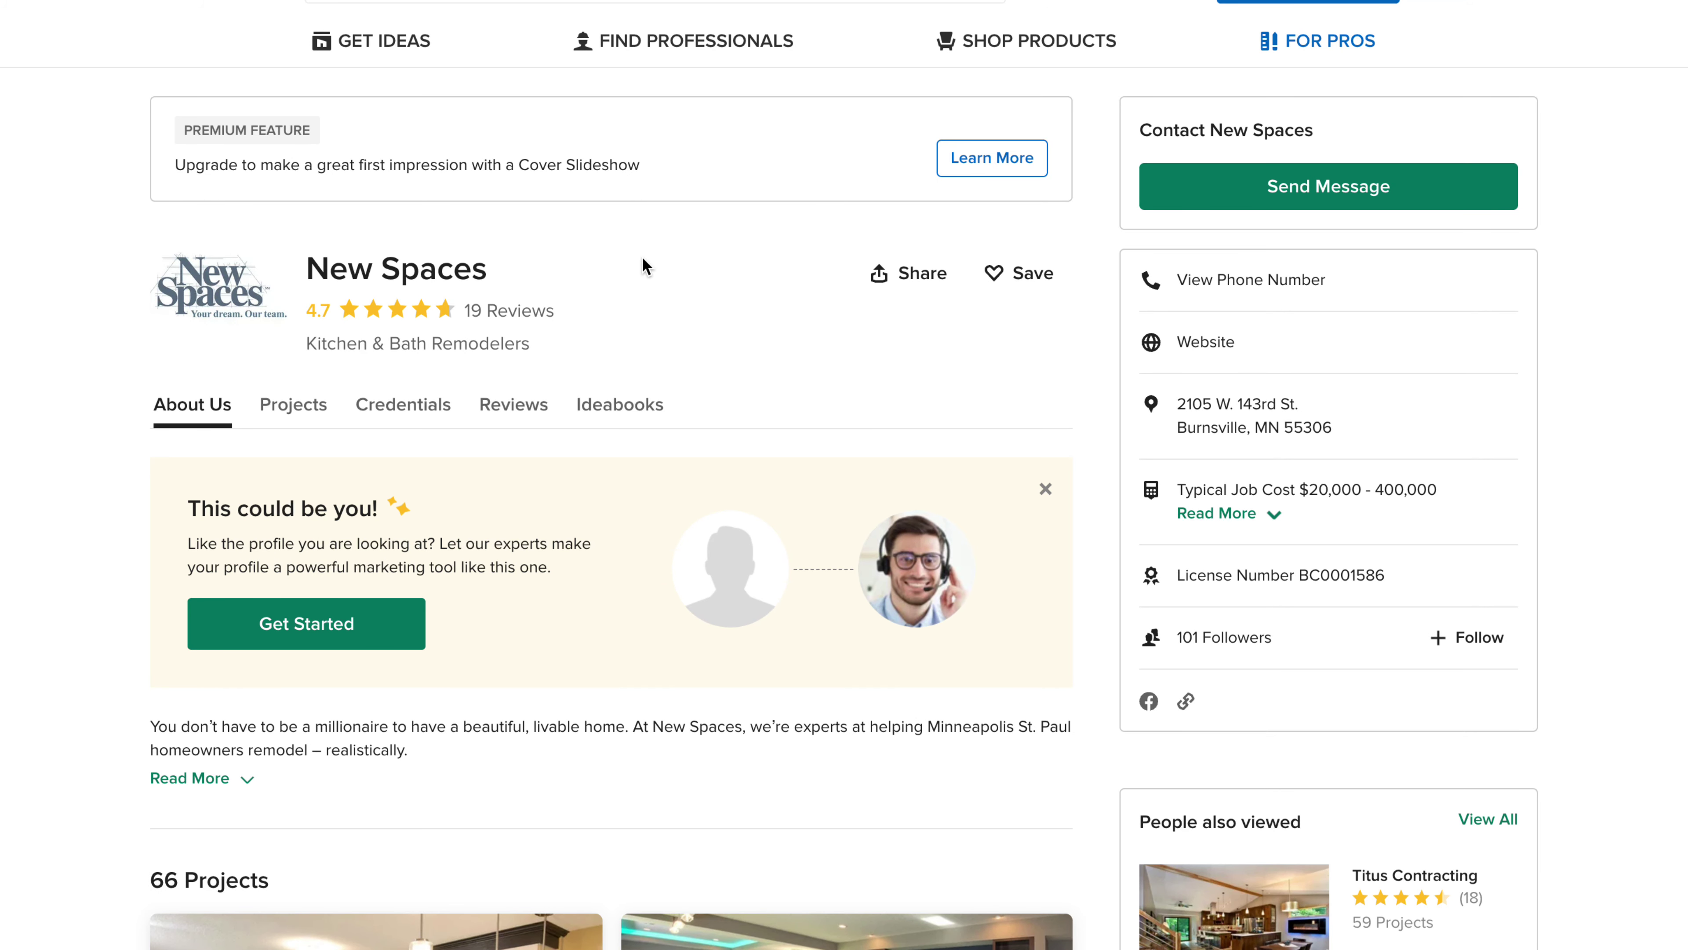
pyautogui.hotkey('ctrl', 'w')
pyautogui.scroll(1, 645, 268)
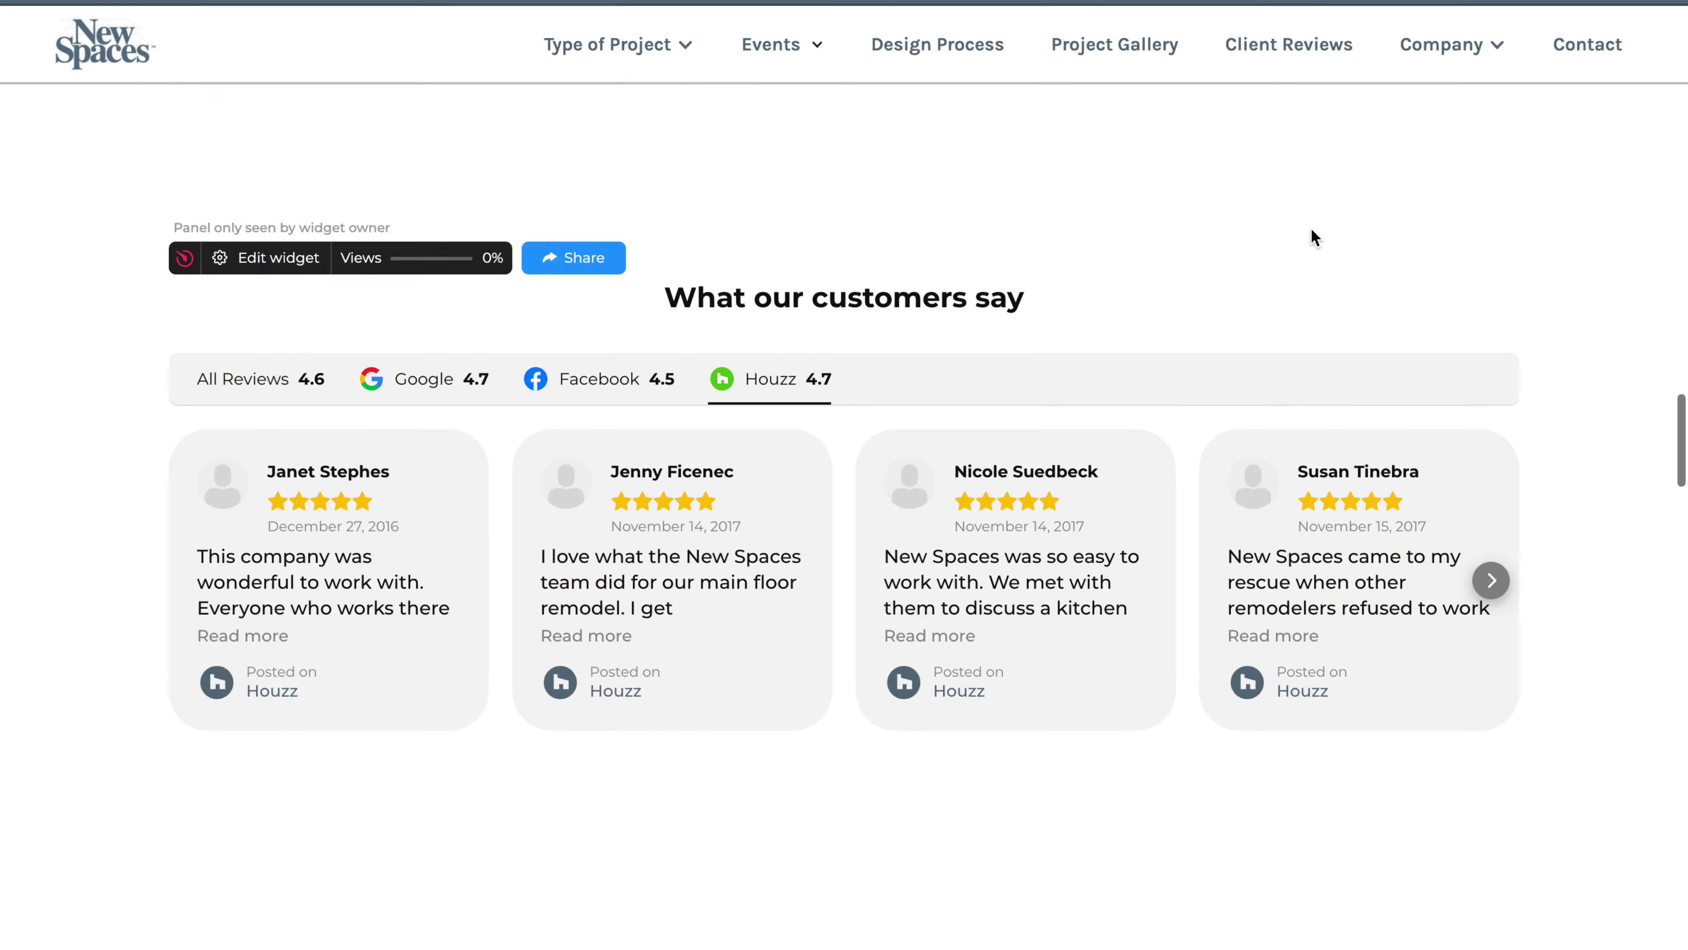
# Open the Client Testimonials page and play, then close, the customer story video
pyautogui.scroll(1, 1310, 227)
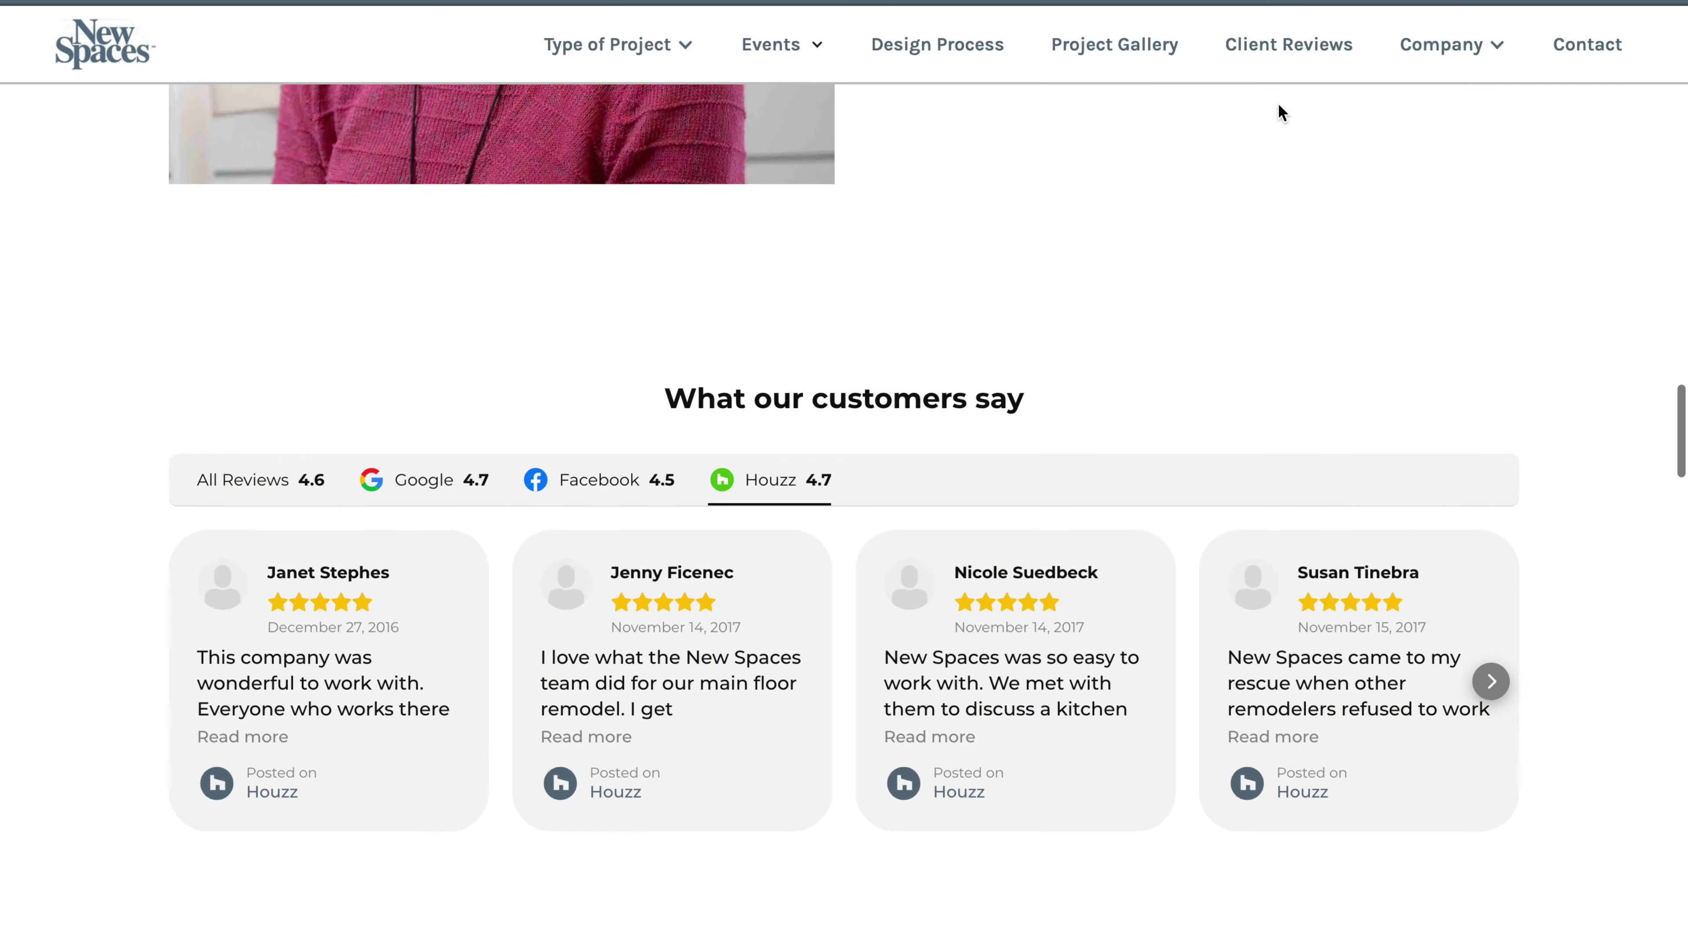
pyautogui.click(1261, 60)
pyautogui.scroll(-10, 968, 249)
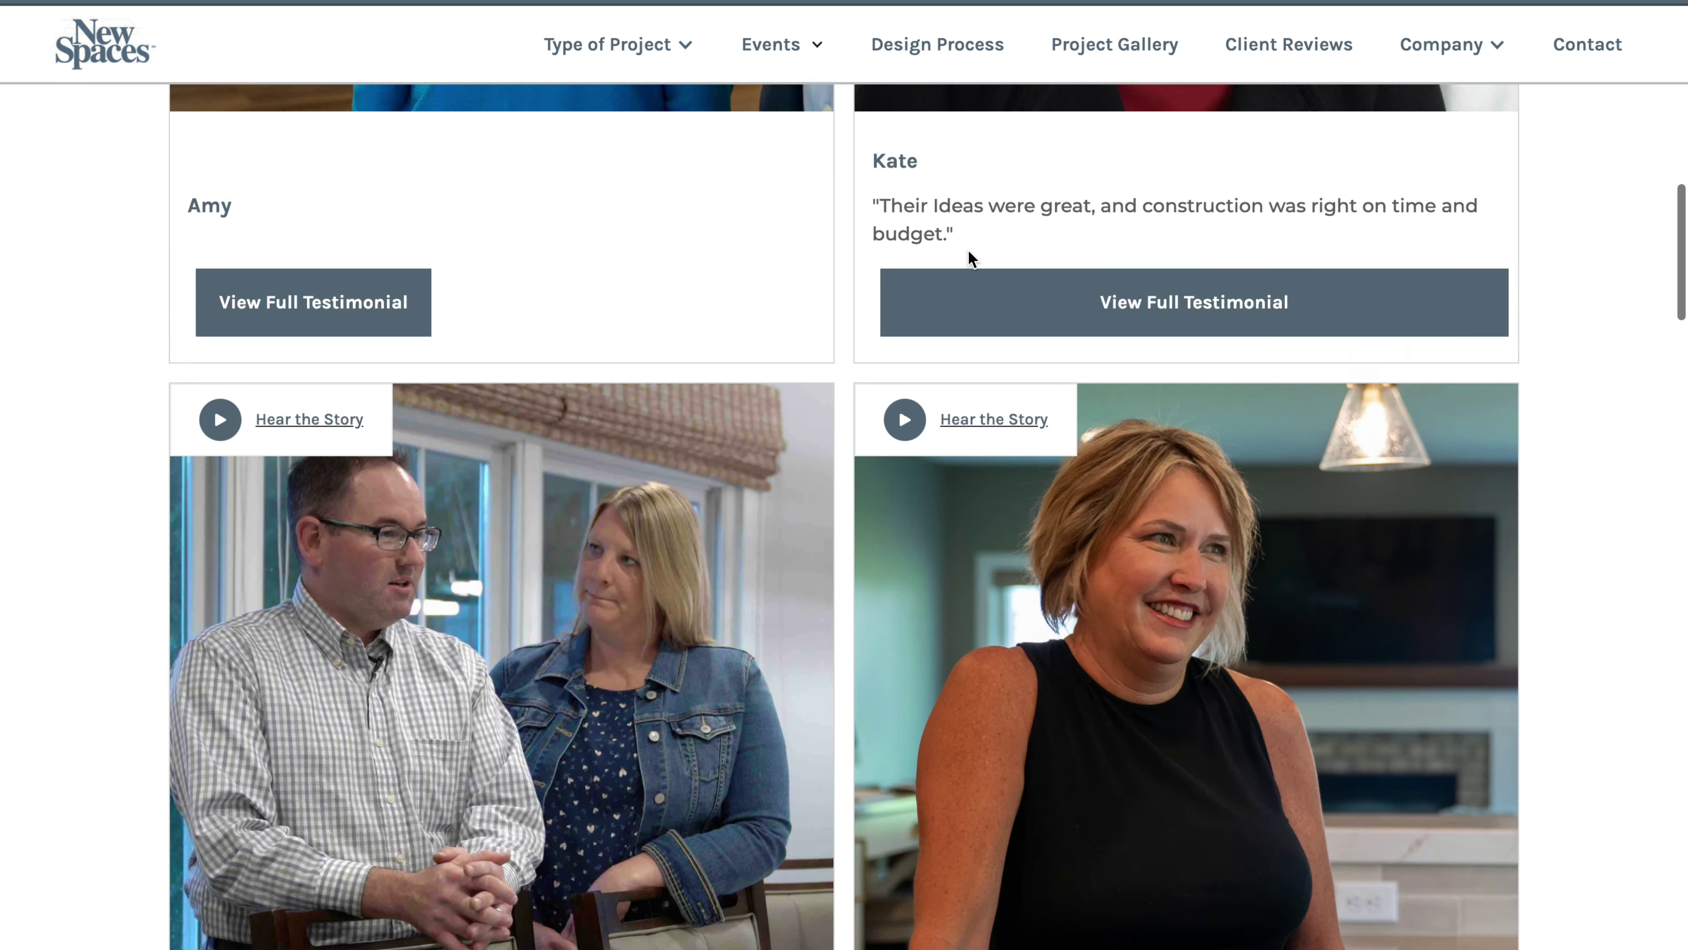
pyautogui.scroll(-15, 970, 257)
pyautogui.scroll(5, 970, 257)
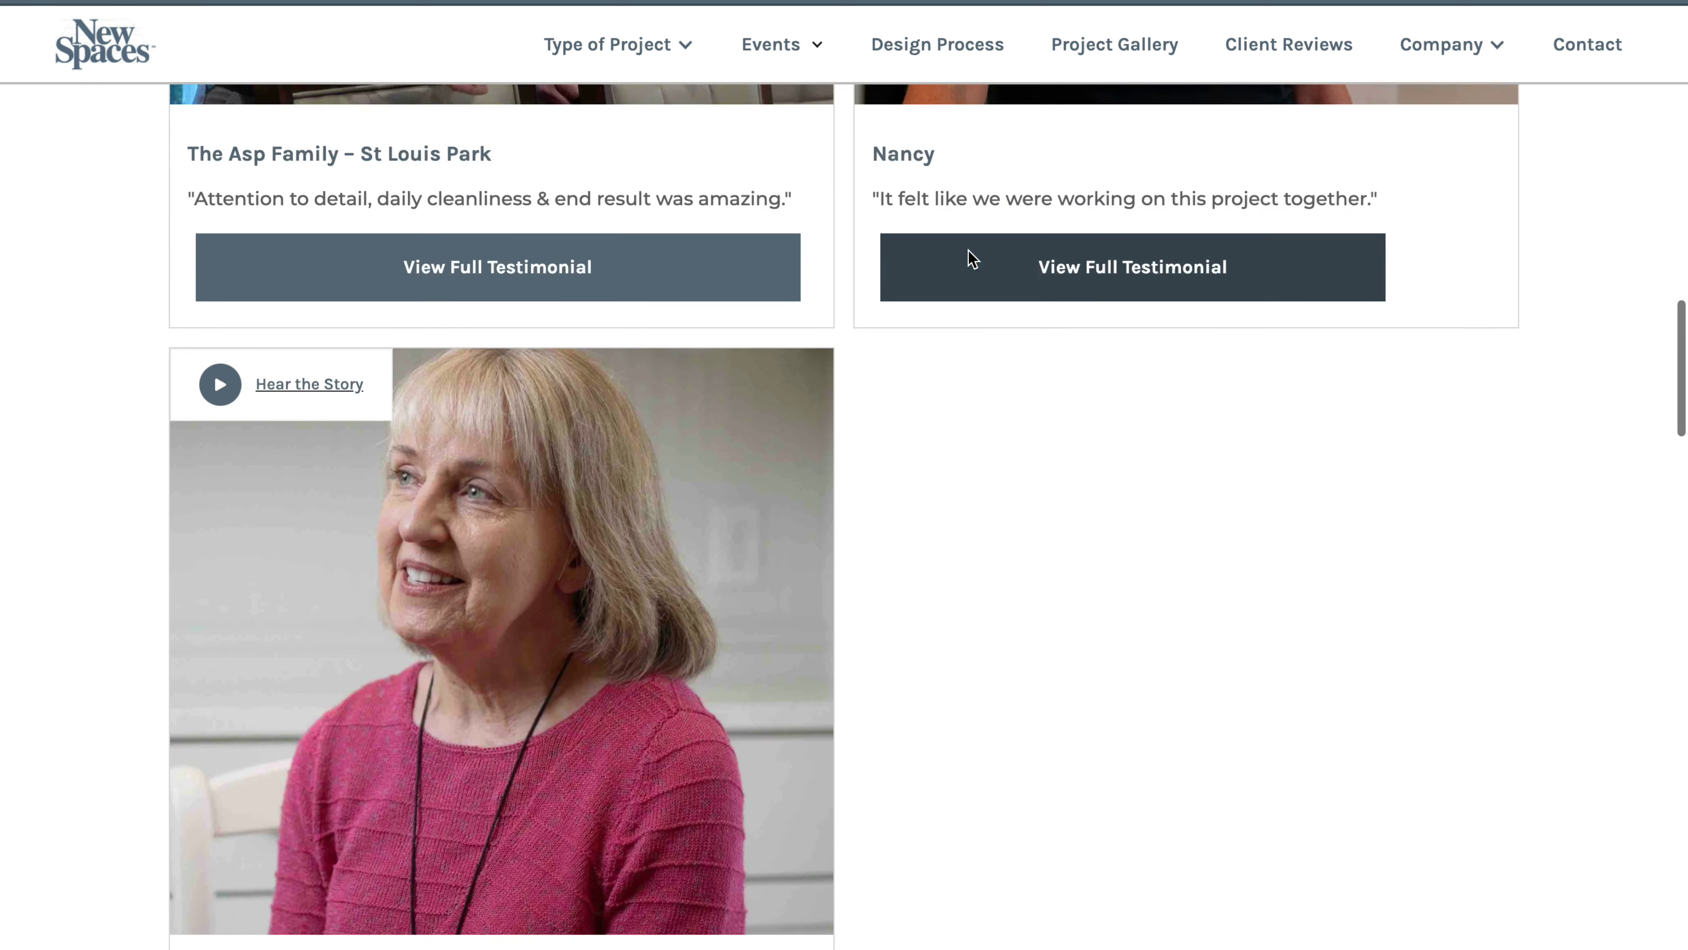
pyautogui.scroll(-1, 969, 256)
pyautogui.click(293, 346)
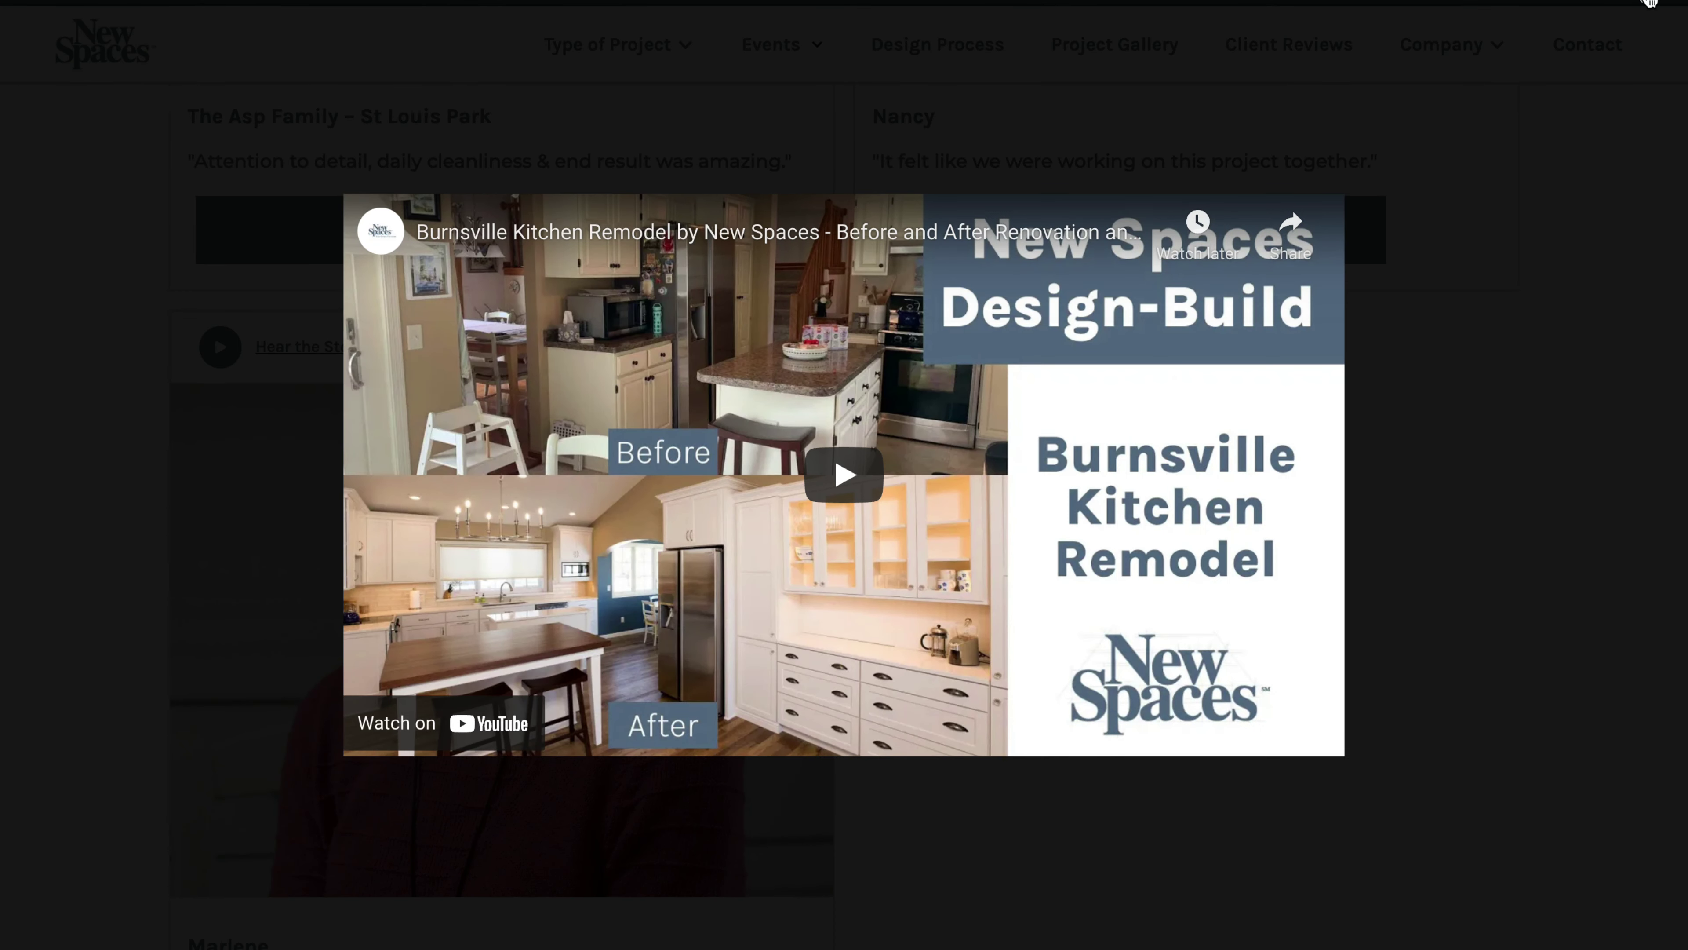
pyautogui.click(1650, 3)
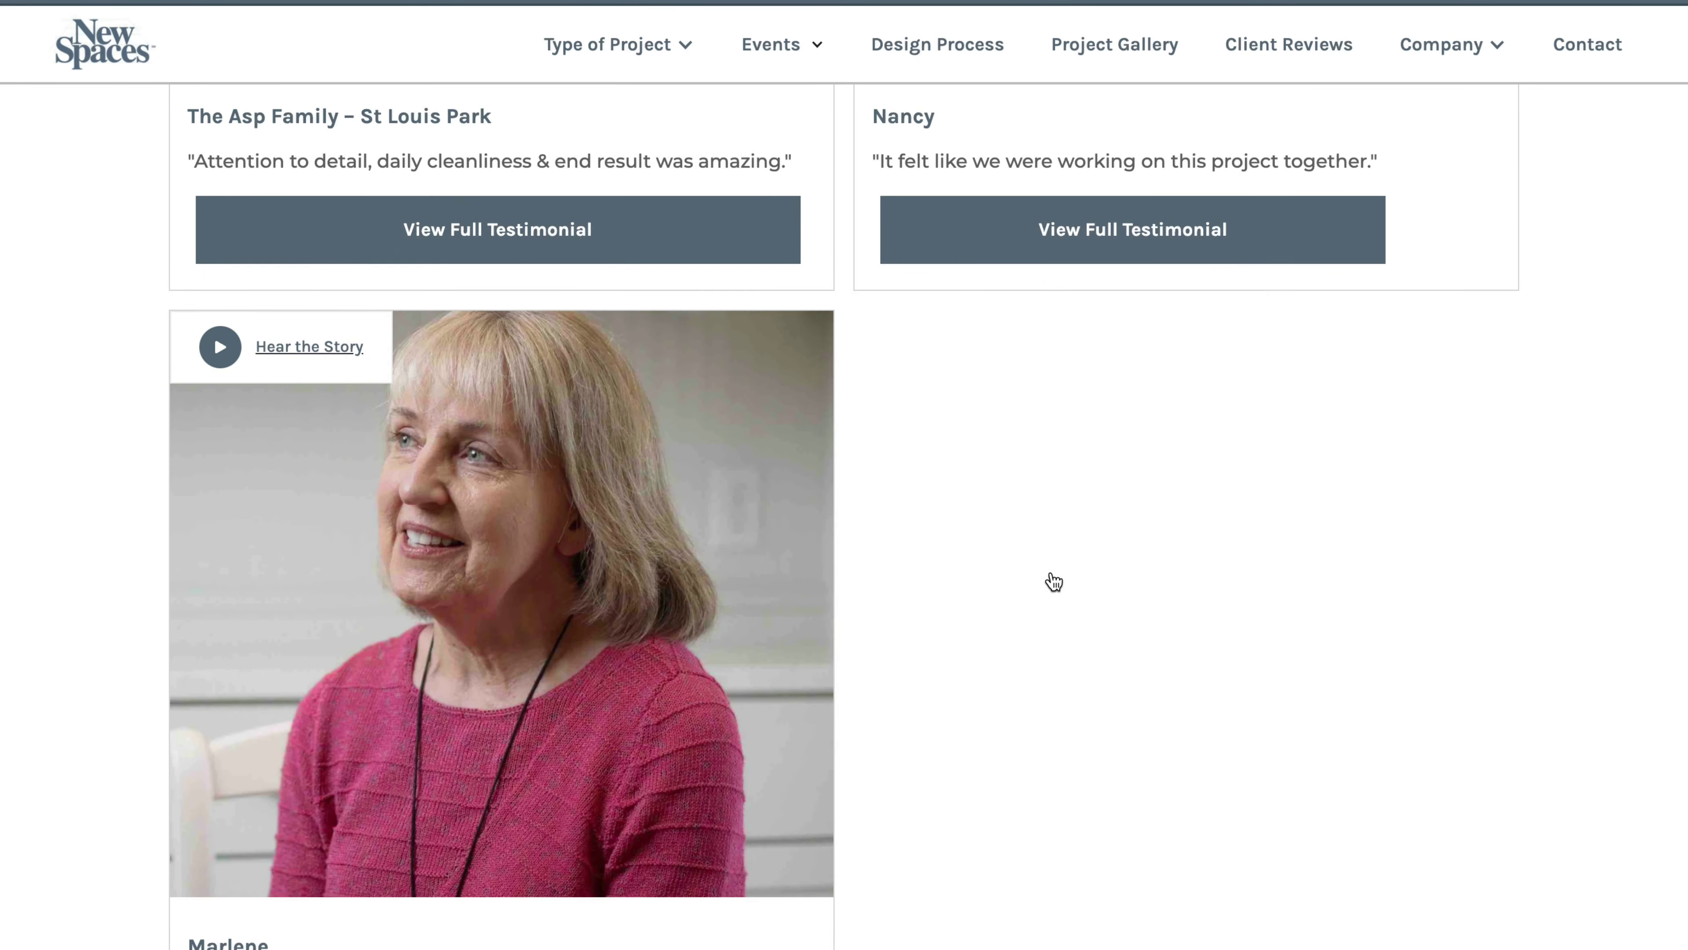
# Load three more batches of reviews, reaching older Google, Facebook and Houzz posts back to 2016
pyautogui.scroll(-10, 1051, 577)
pyautogui.scroll(-1, 1024, 561)
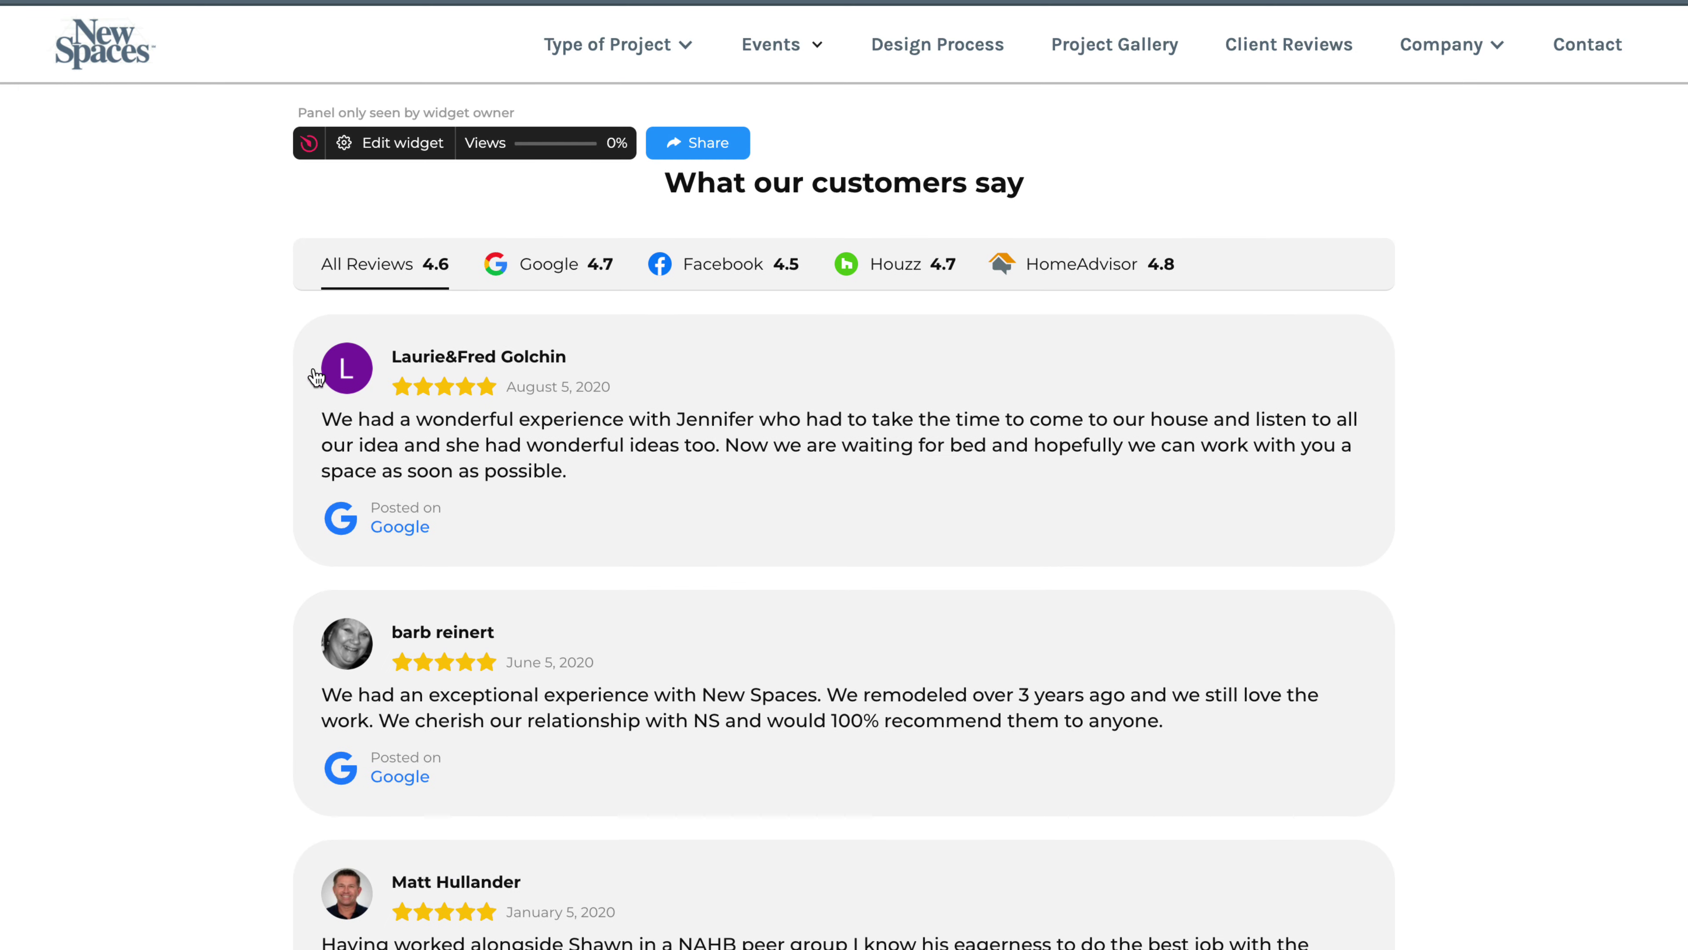
pyautogui.scroll(-6, 174, 413)
pyautogui.scroll(-15, 174, 410)
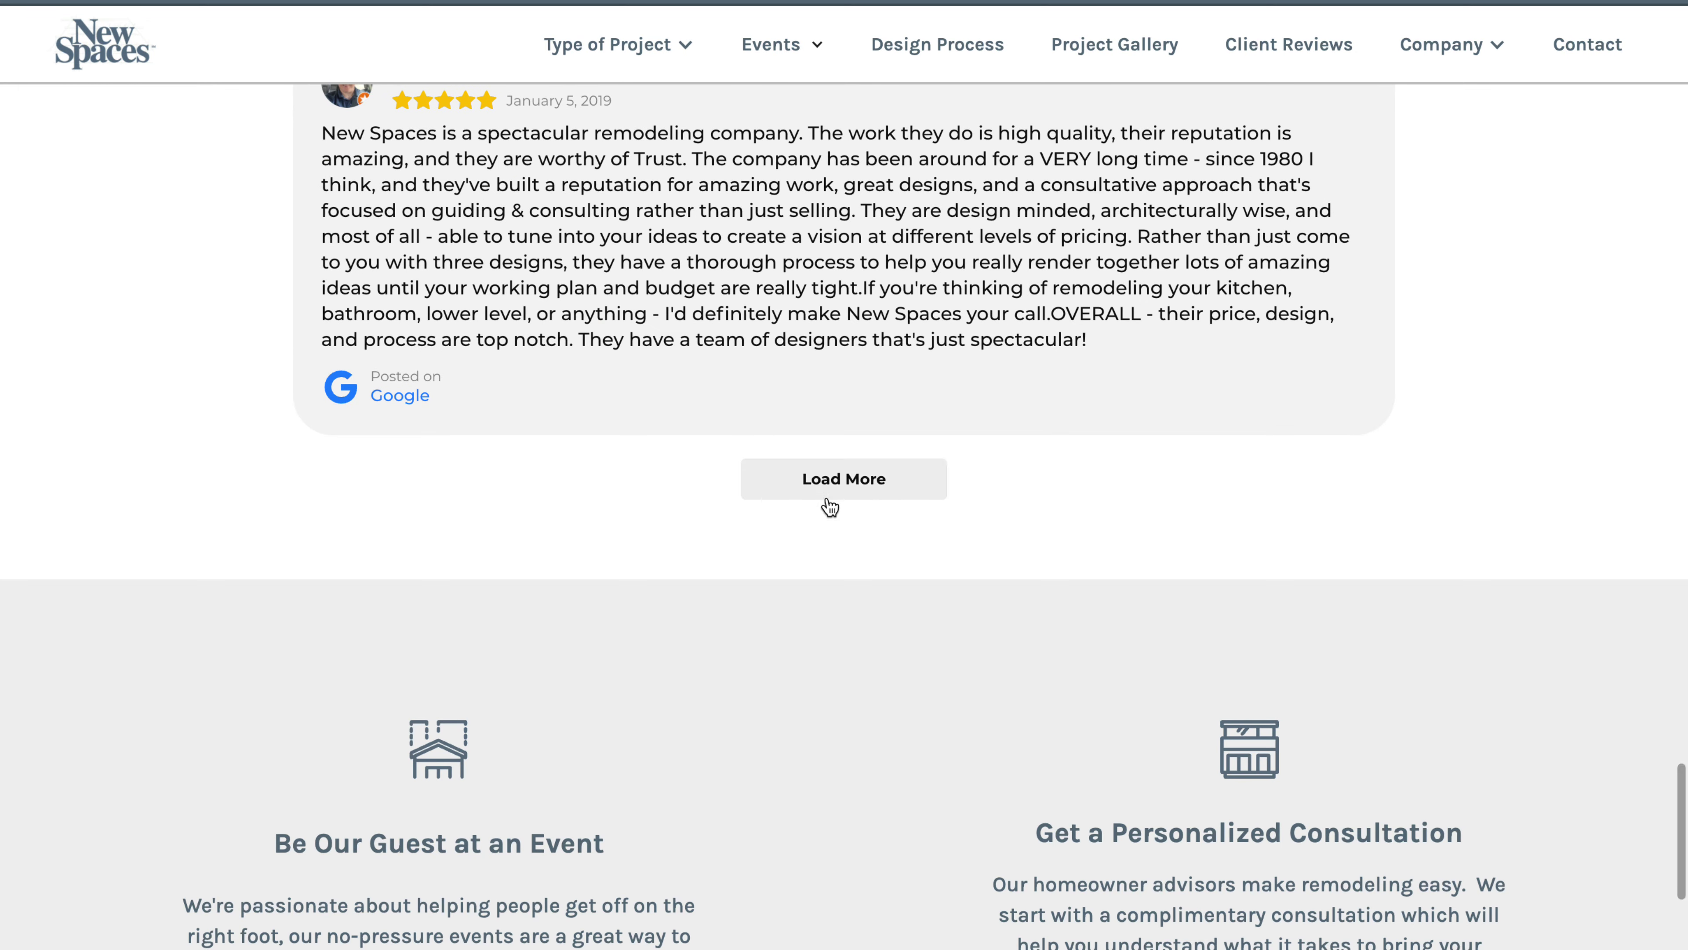
pyautogui.click(832, 497)
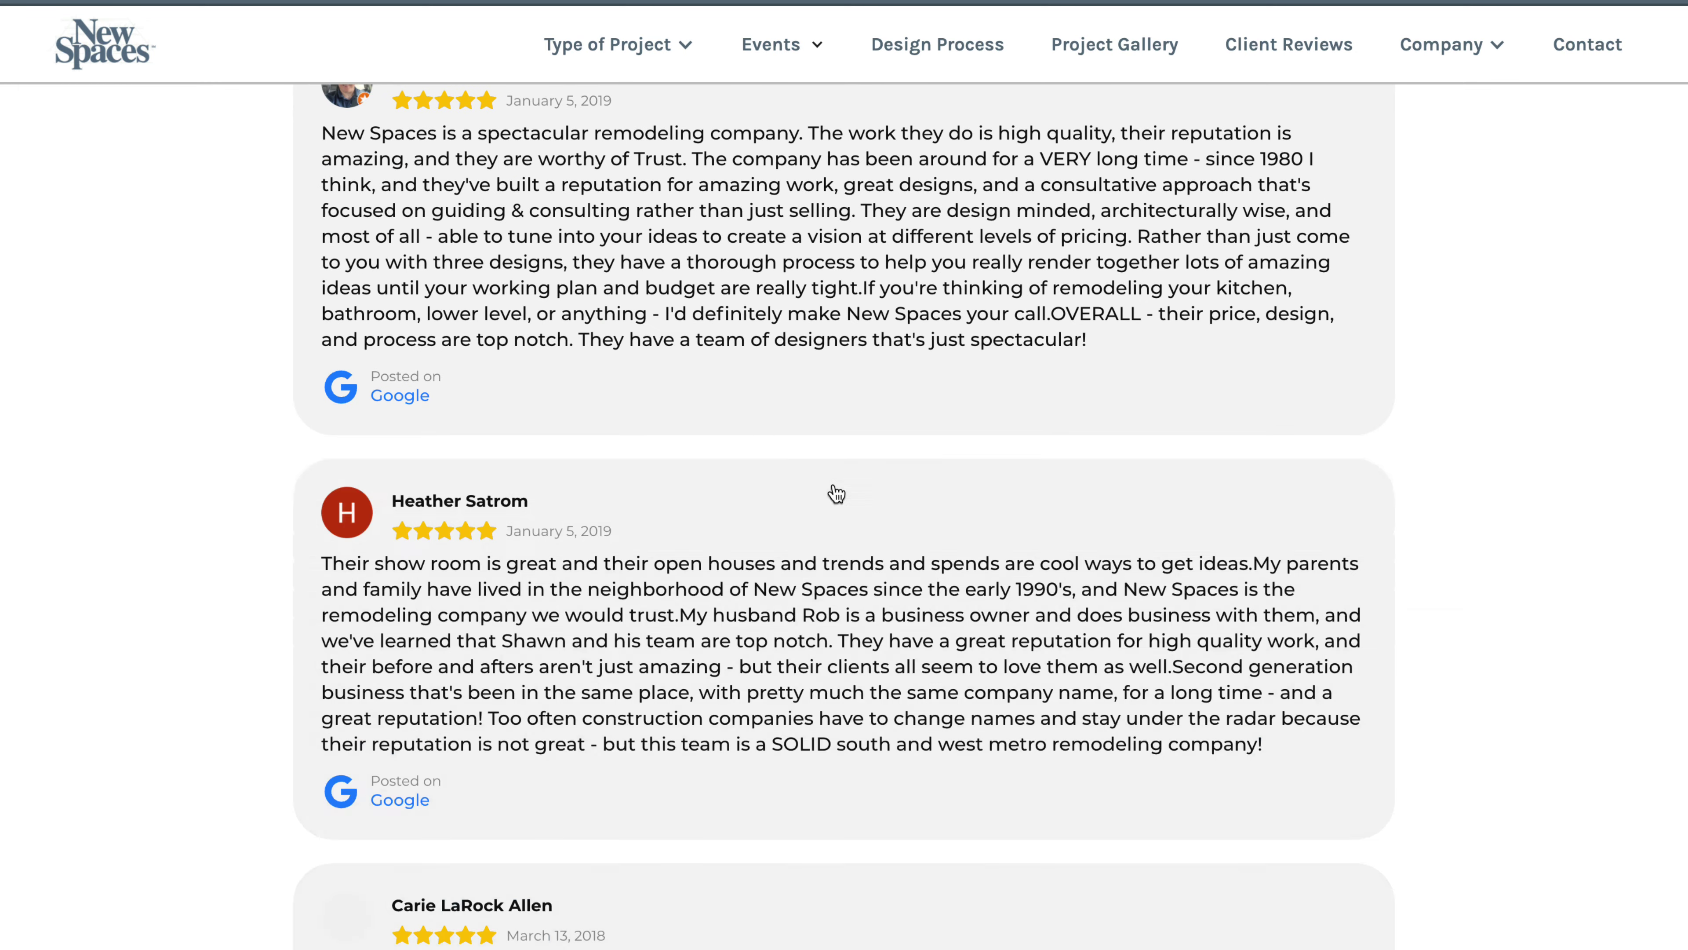
pyautogui.scroll(-20, 814, 490)
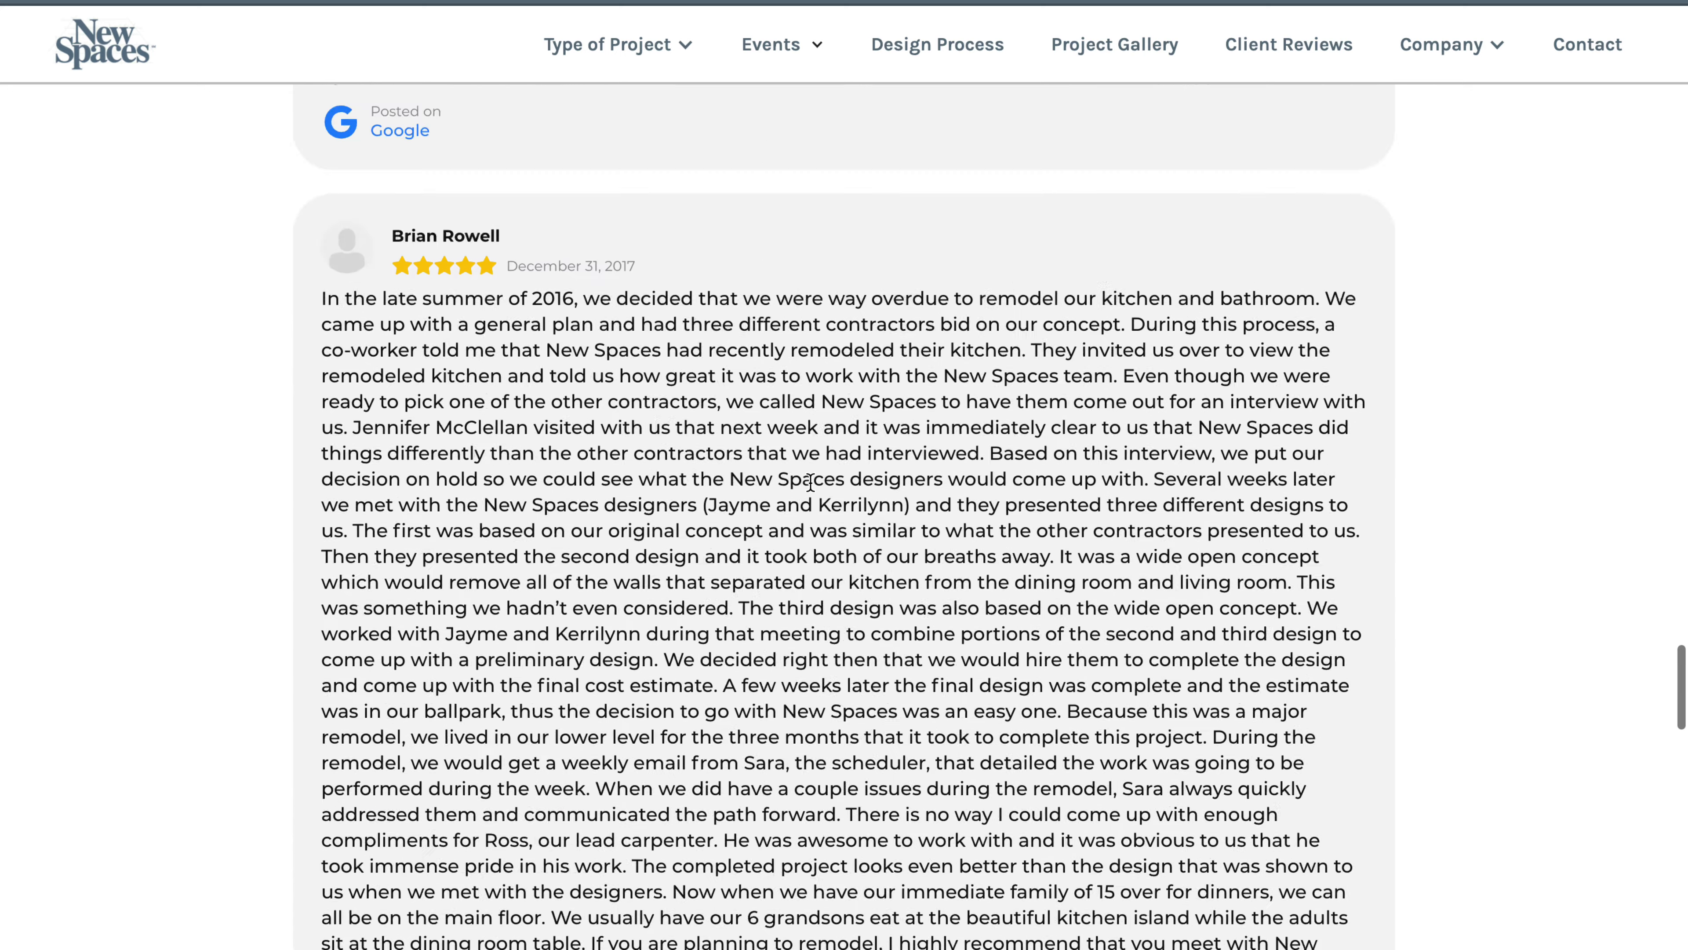
pyautogui.scroll(-15, 809, 481)
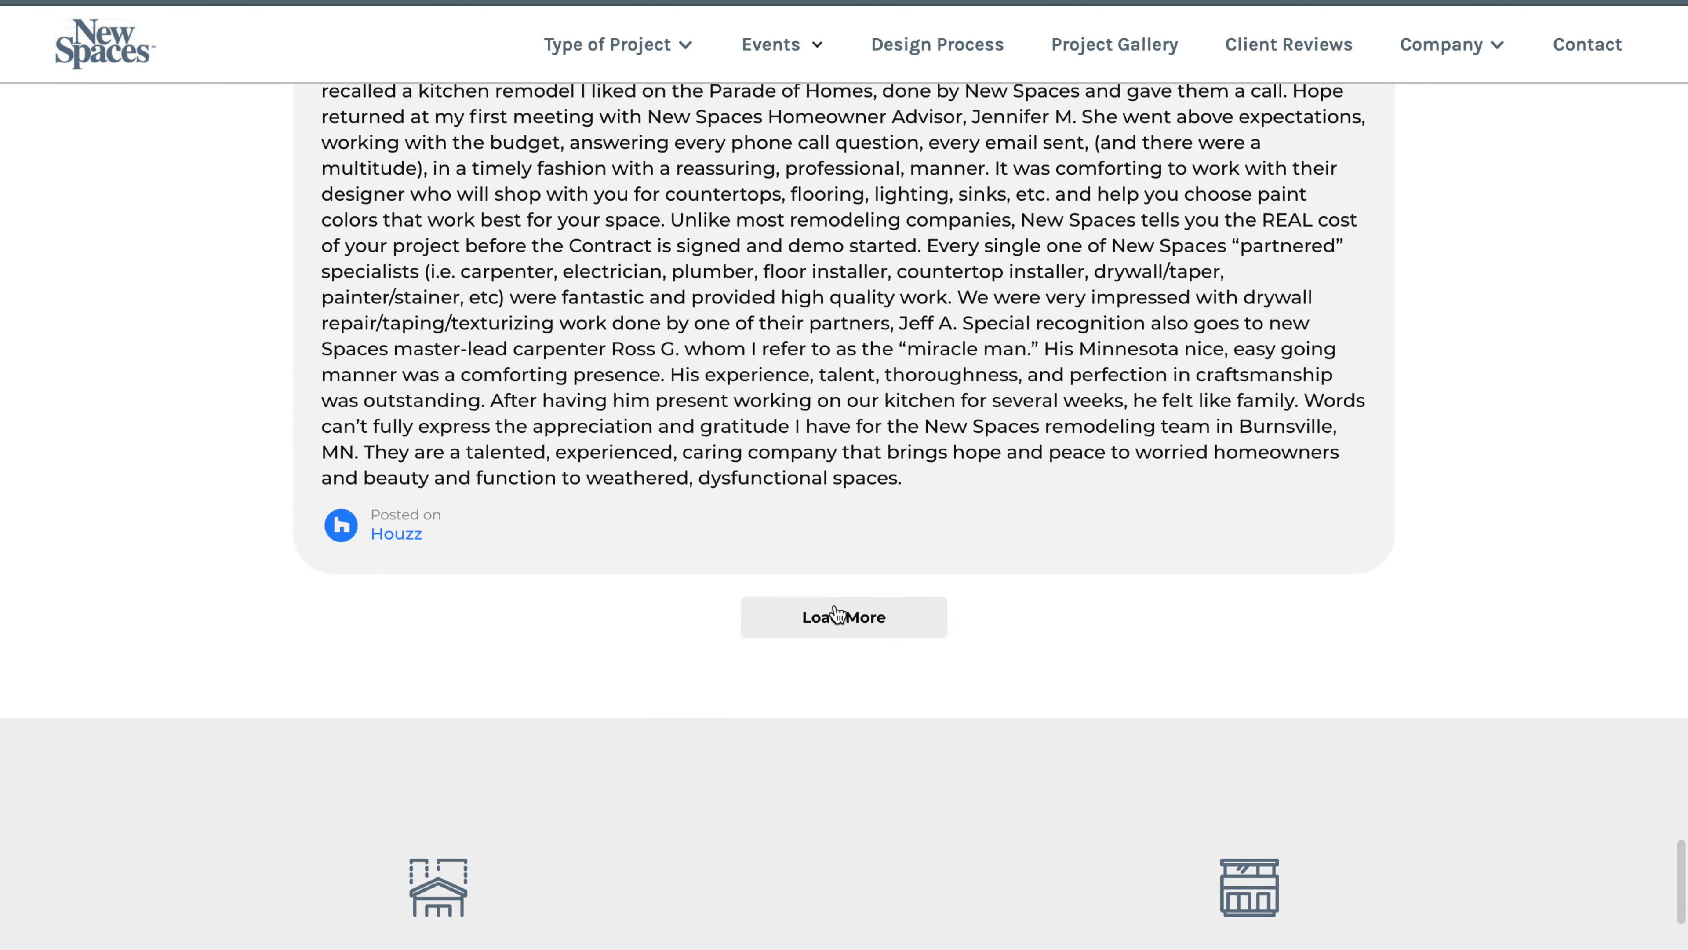
pyautogui.click(836, 615)
pyautogui.scroll(-15, 834, 360)
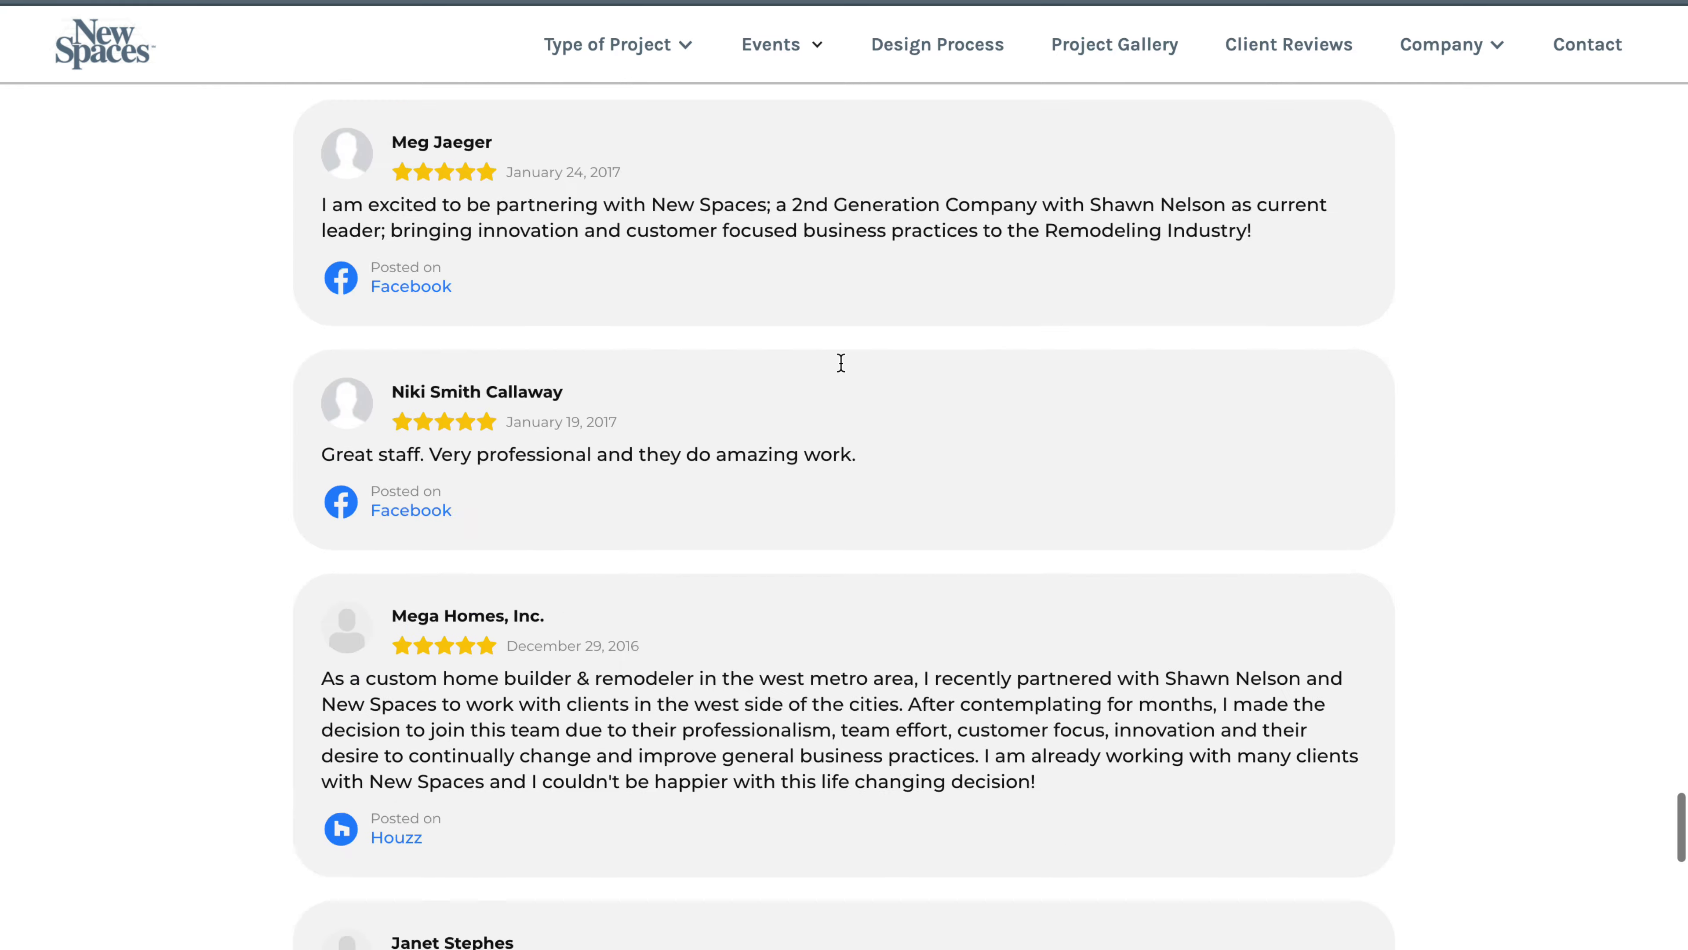
pyautogui.scroll(-15, 840, 361)
pyautogui.scroll(9, 840, 362)
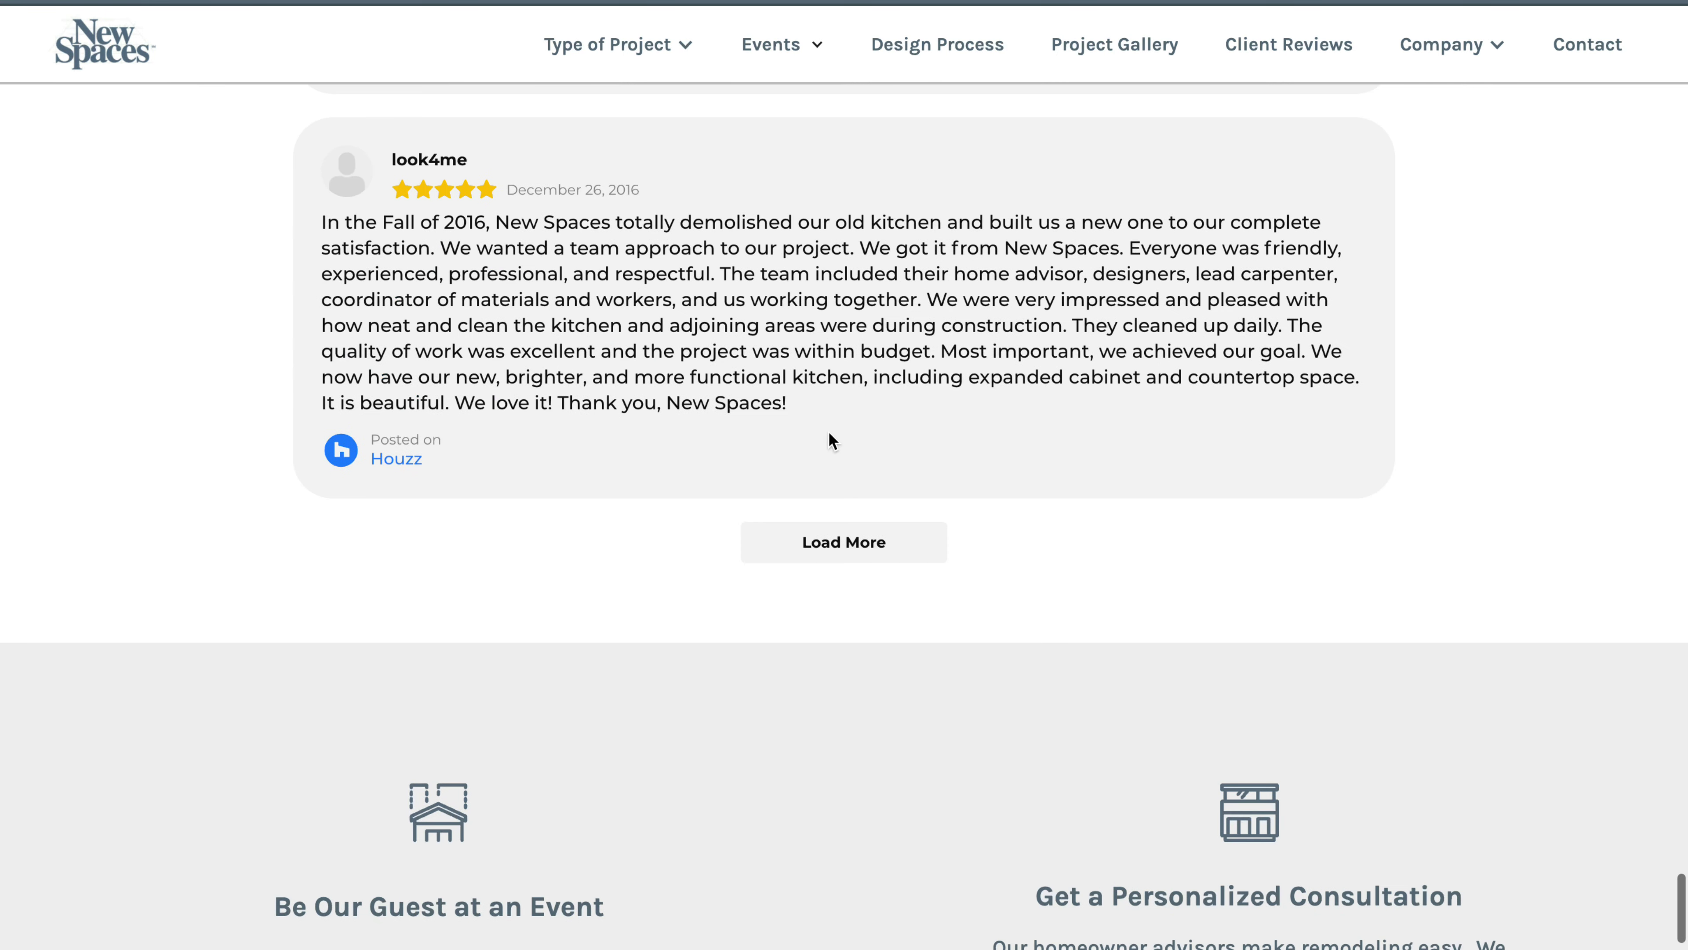
pyautogui.click(822, 538)
pyautogui.scroll(-15, 783, 239)
pyautogui.scroll(20, 783, 241)
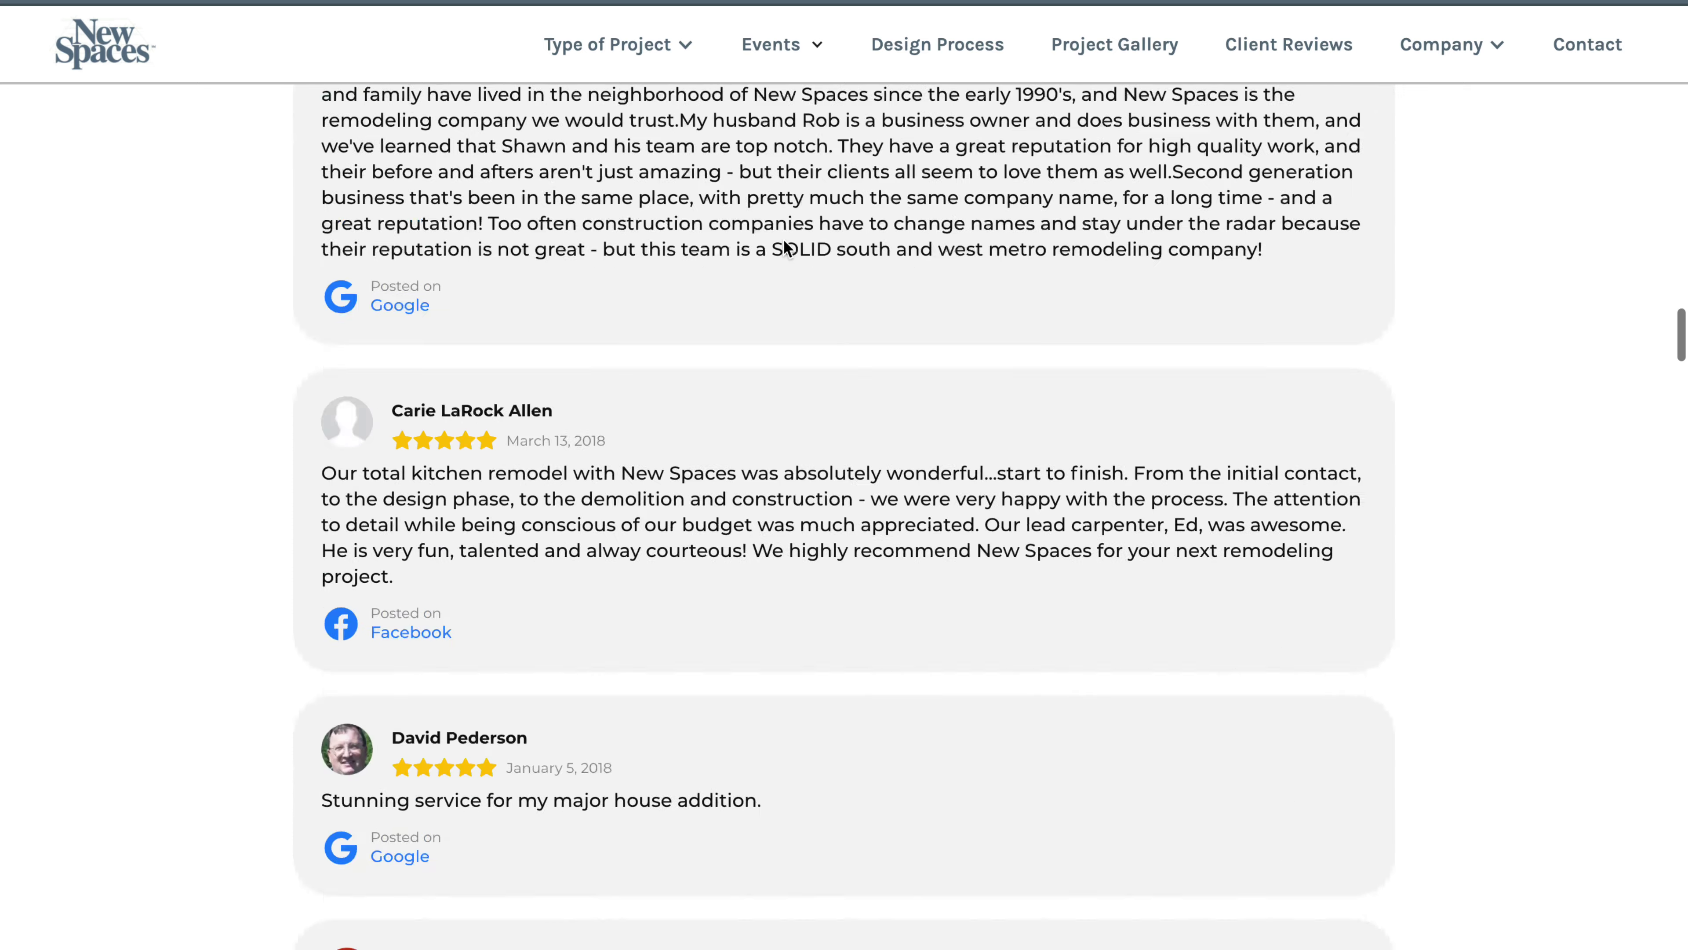
# In full screen, highlight the 'Rating: 5 · 82 votes' snippets on the Google search results
pyautogui.scroll(-1, 784, 239)
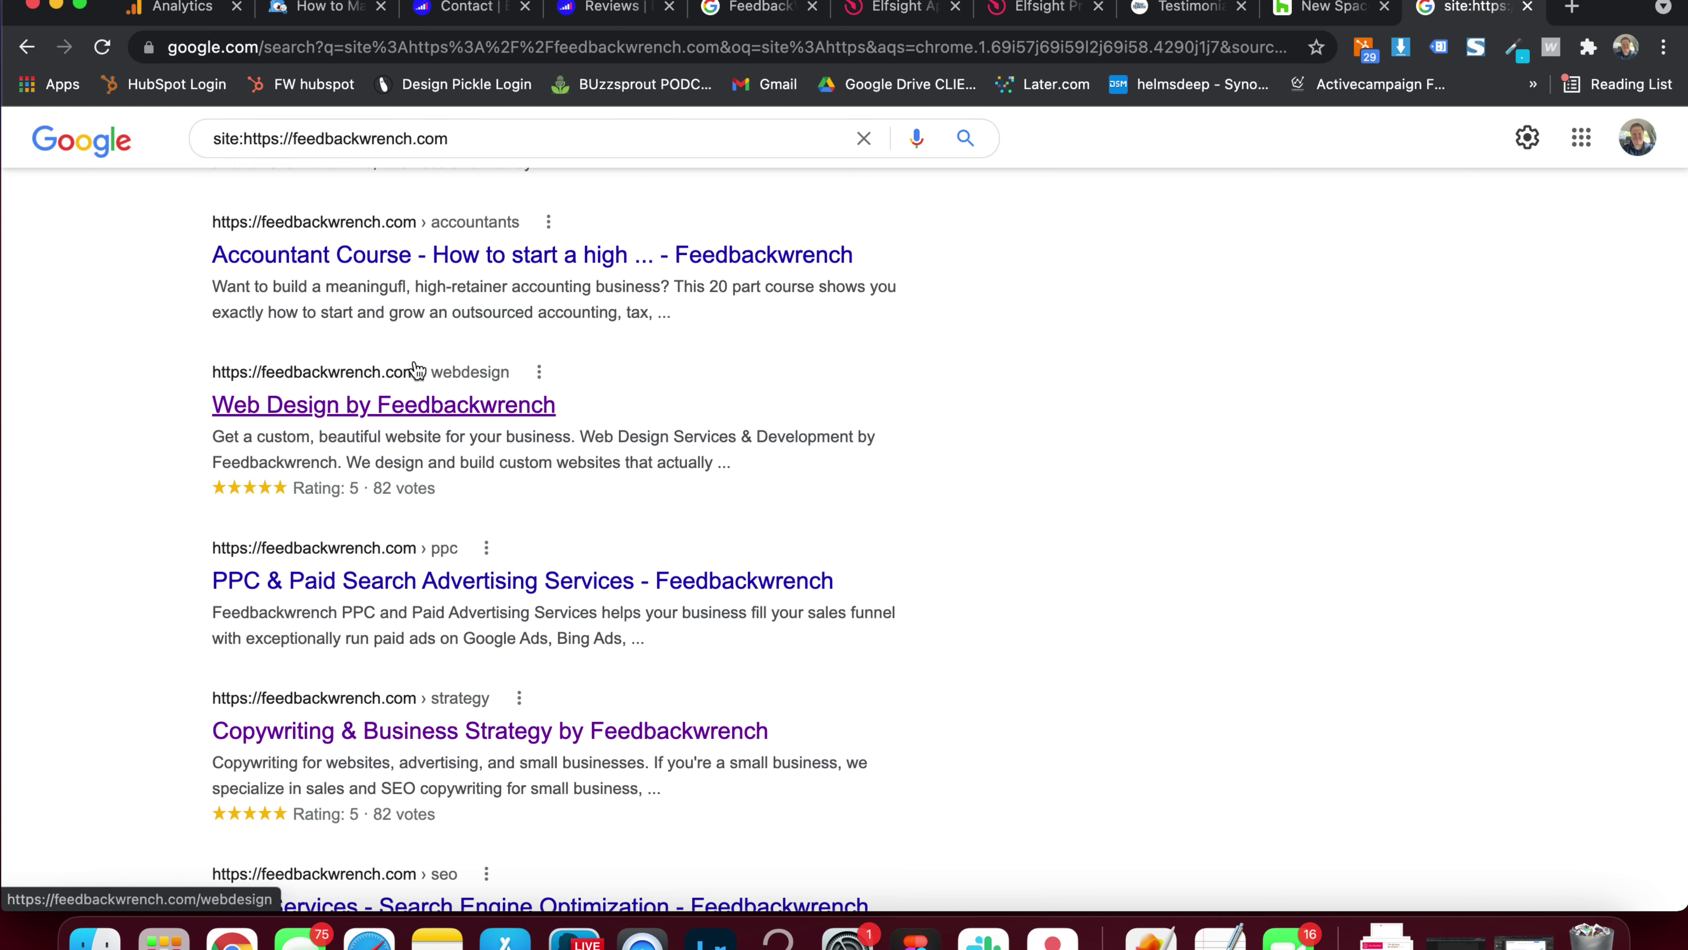
pyautogui.click(83, 6)
pyautogui.scroll(8, 377, 259)
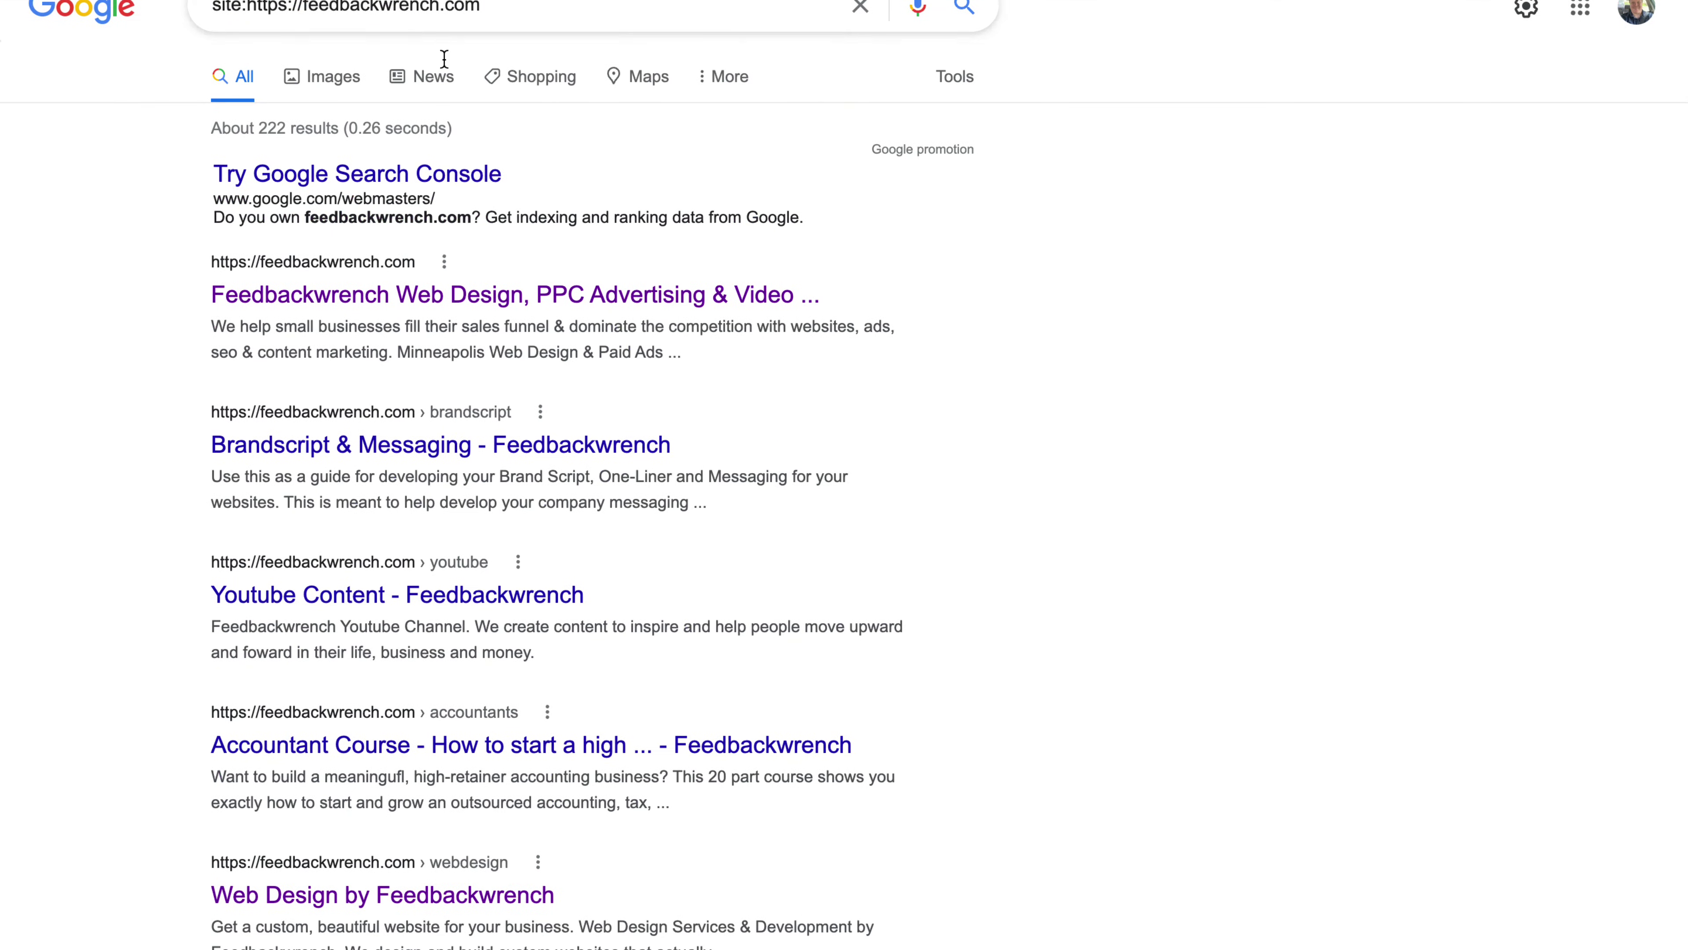
pyautogui.scroll(-8, 236, 314)
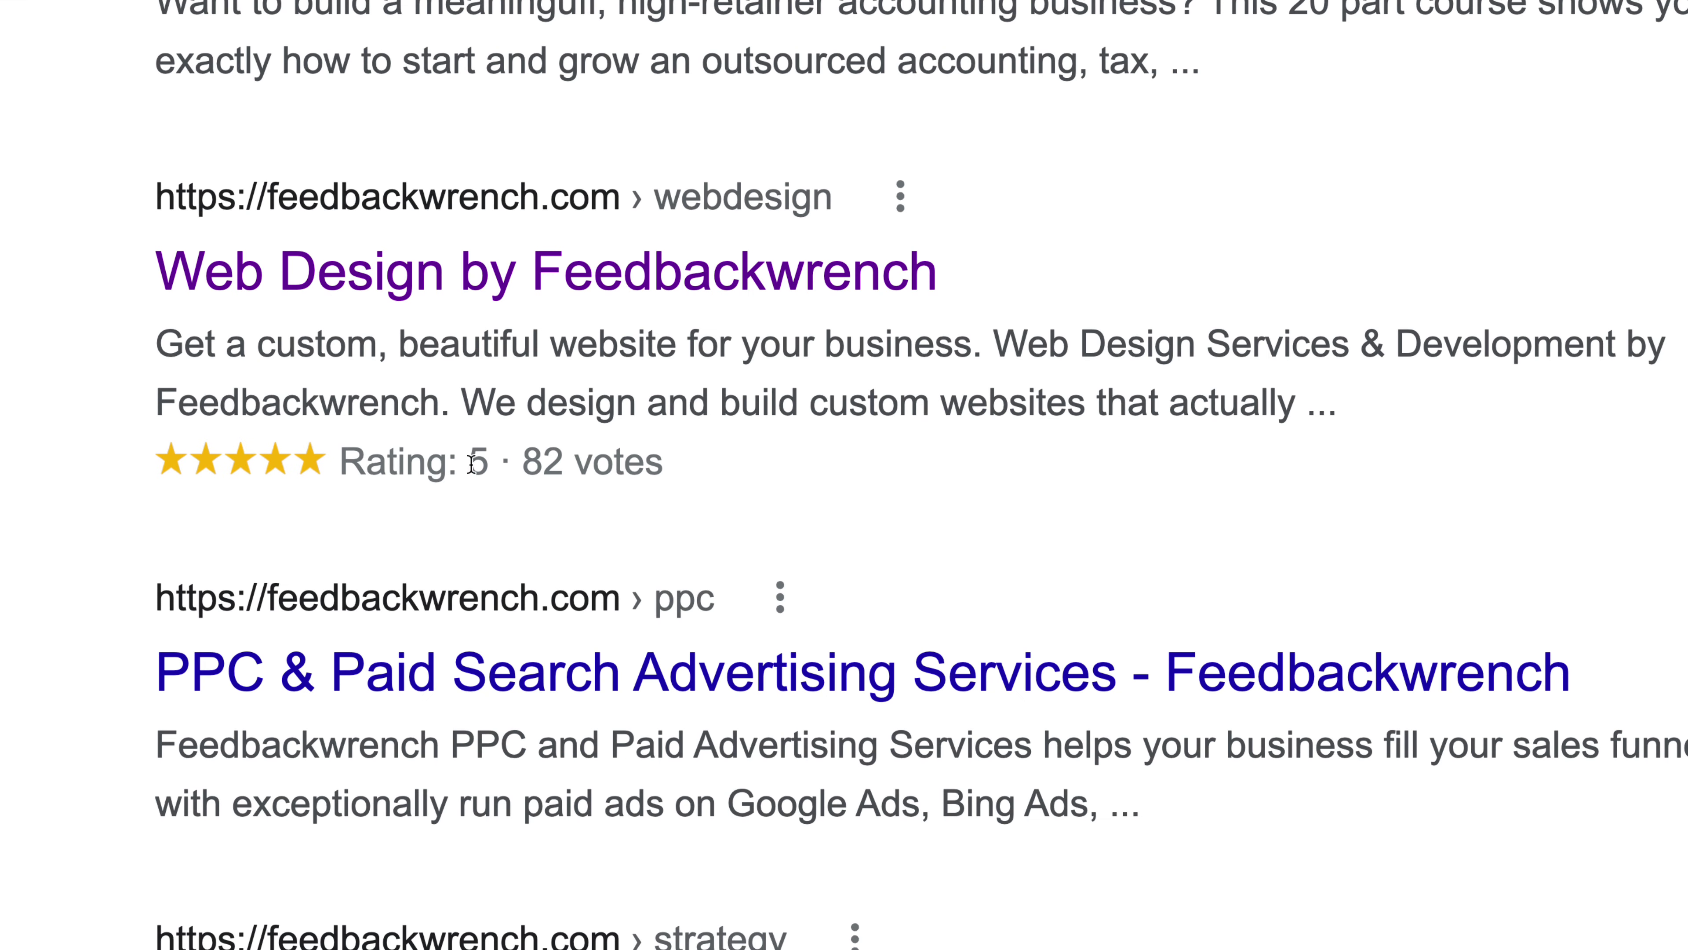
pyautogui.moveTo(598, 467); pyautogui.dragTo(631, 446)
pyautogui.click(700, 462)
pyautogui.scroll(-5, 430, 392)
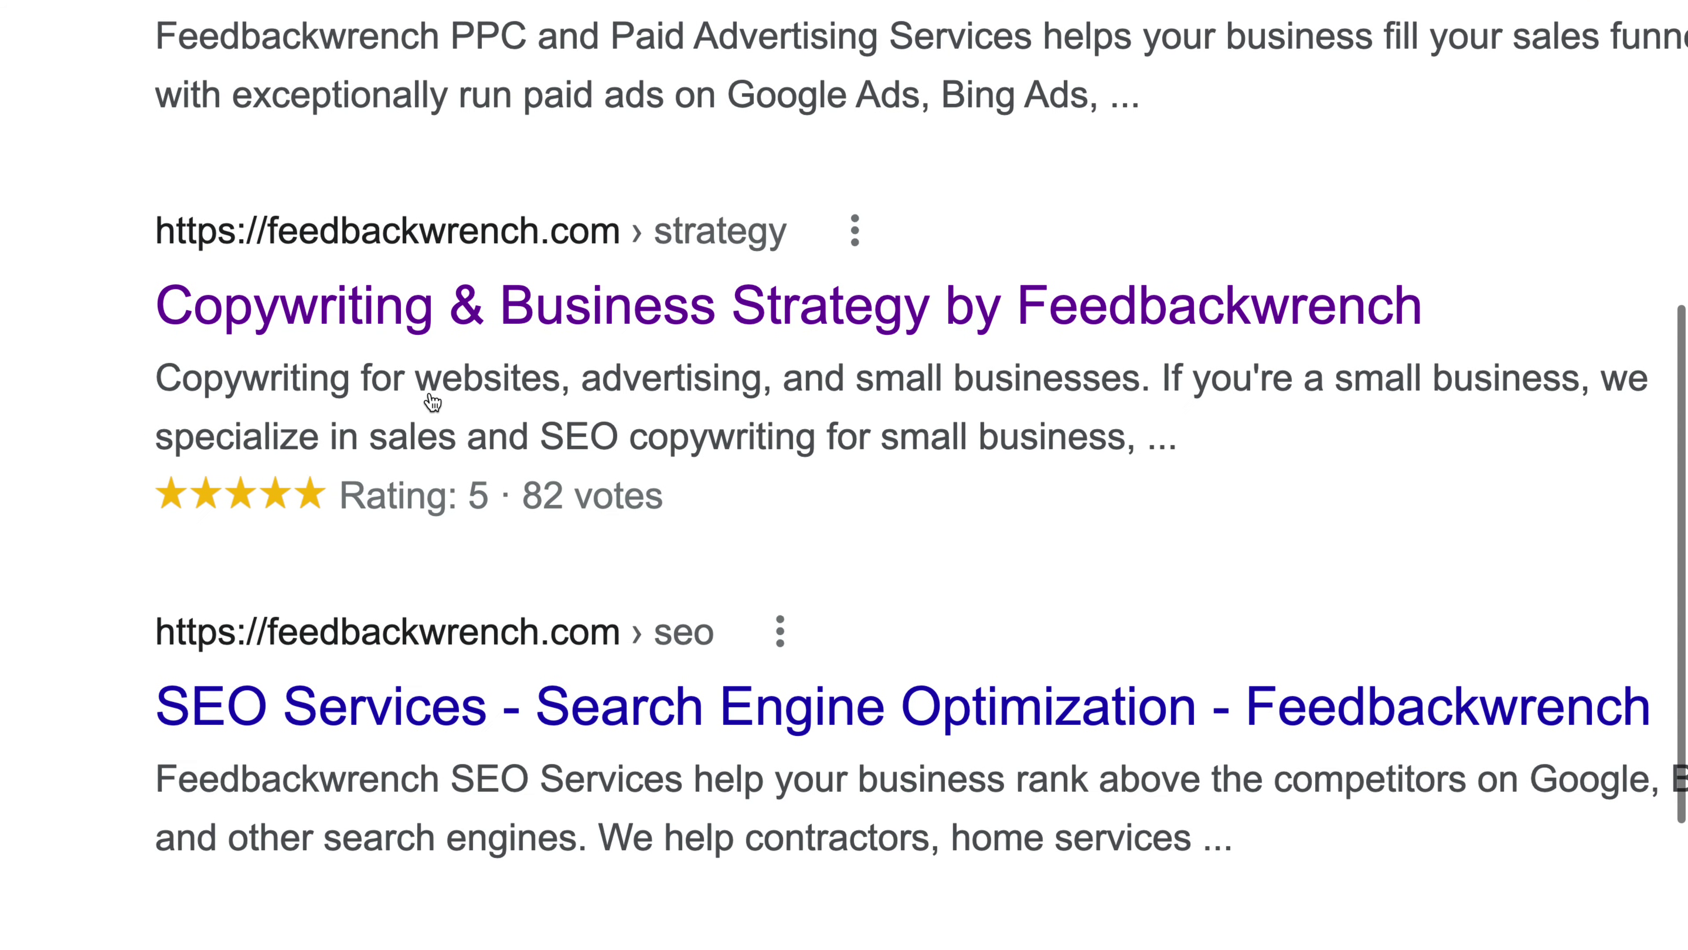
pyautogui.moveTo(149, 372); pyautogui.dragTo(672, 474)
pyautogui.click(723, 506)
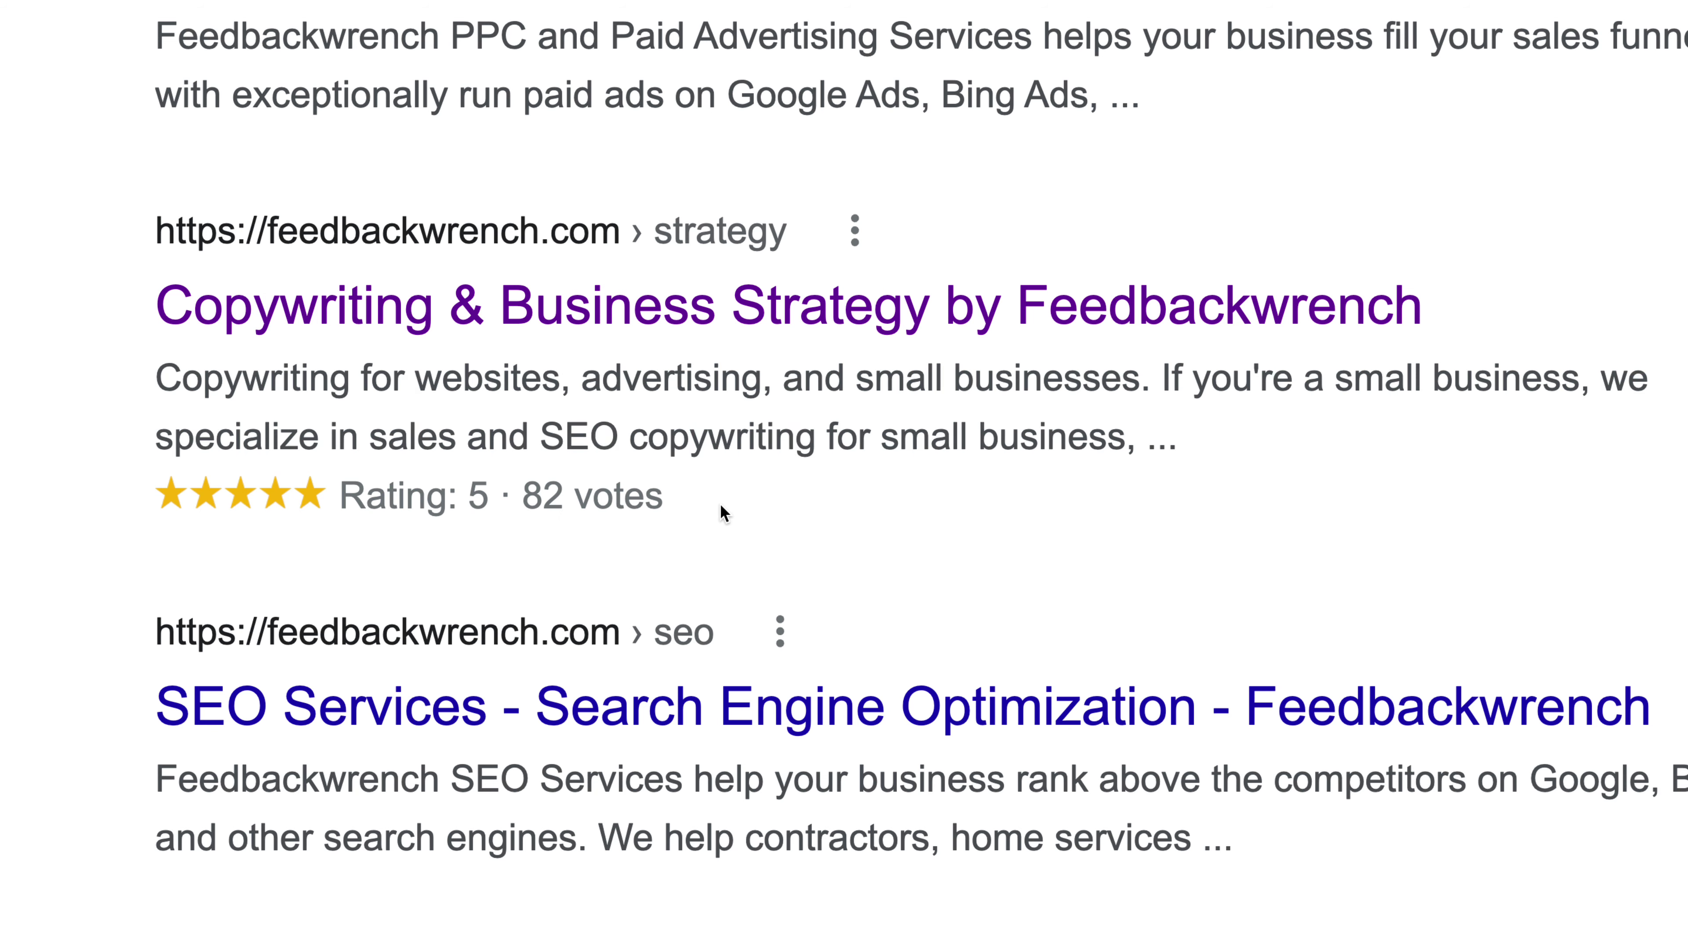
# Switch to the Elfsight pricing page showing All Apps Pack plans at $15, $30 and $75
pyautogui.scroll(10, 720, 503)
pyautogui.scroll(-1, 720, 497)
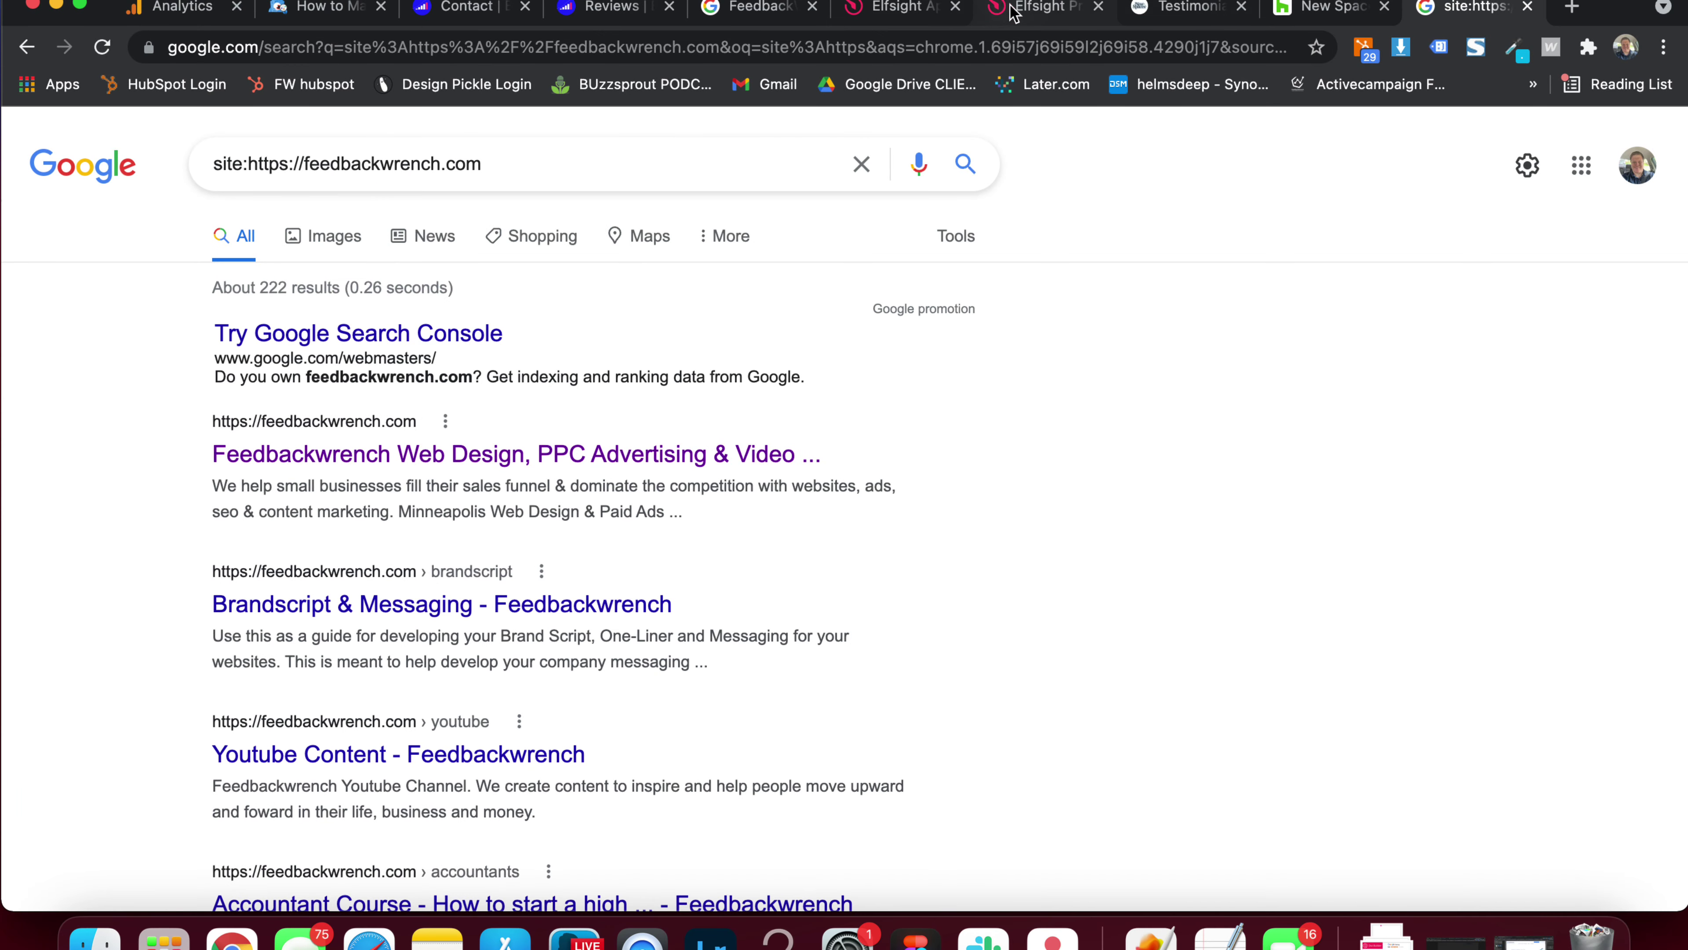
pyautogui.click(1015, 9)
pyautogui.scroll(6, 312, 253)
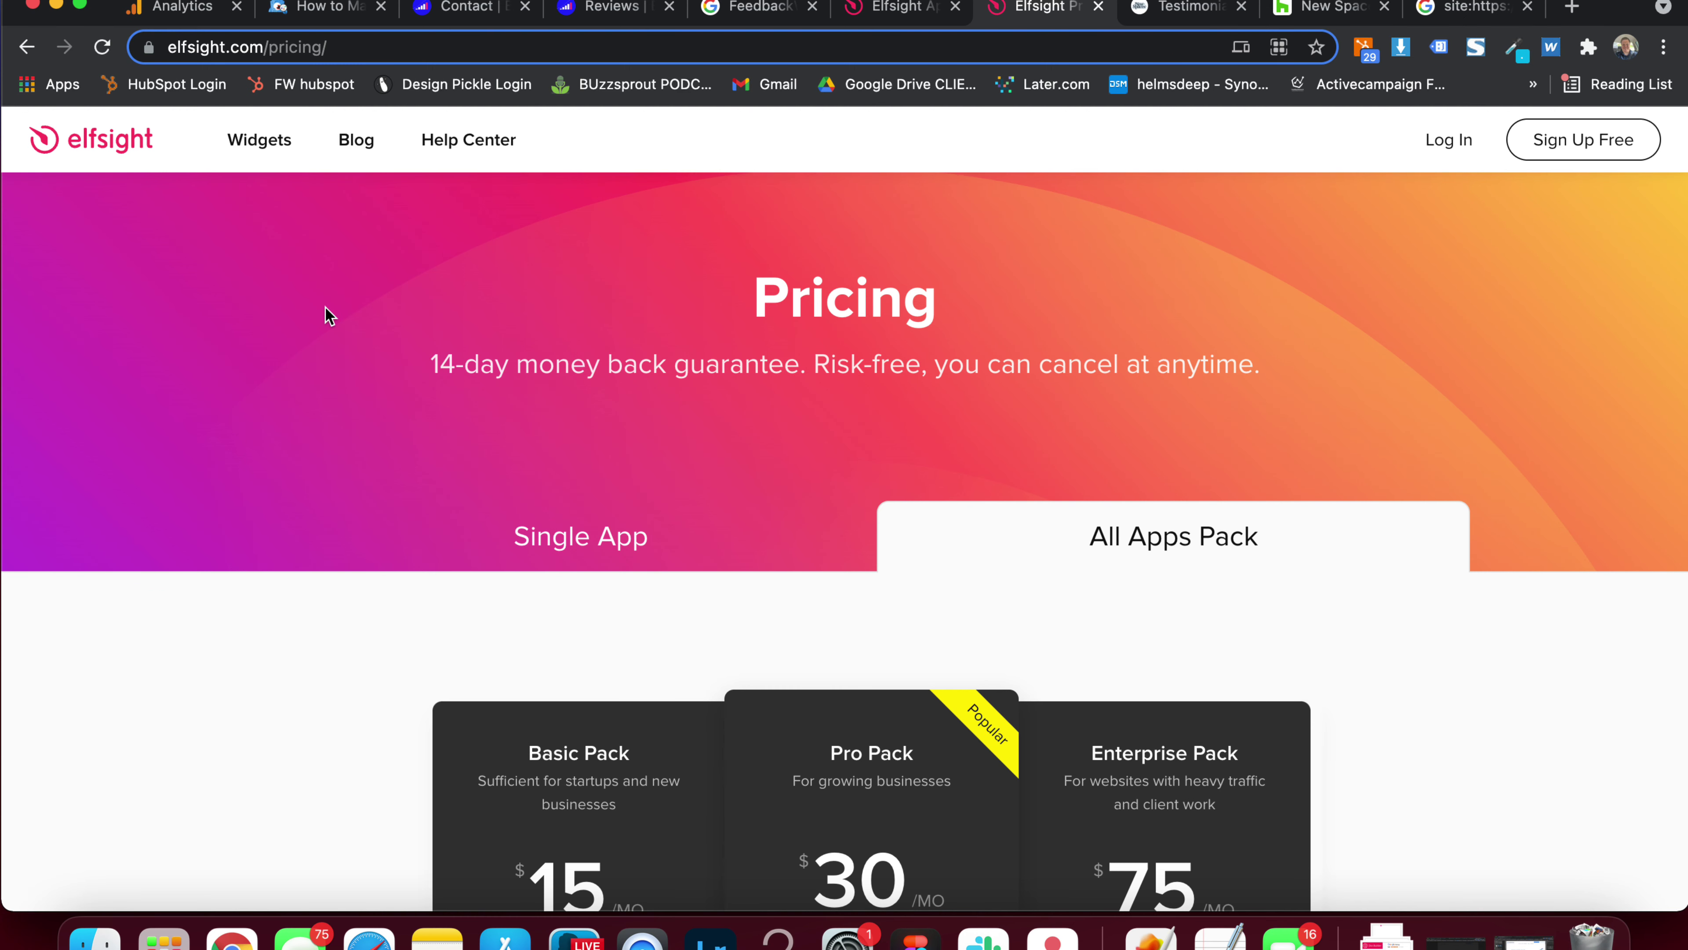
# Compare the Single App pricing plans with the All Apps Pack plans
pyautogui.click(580, 539)
pyautogui.scroll(-5, 444, 382)
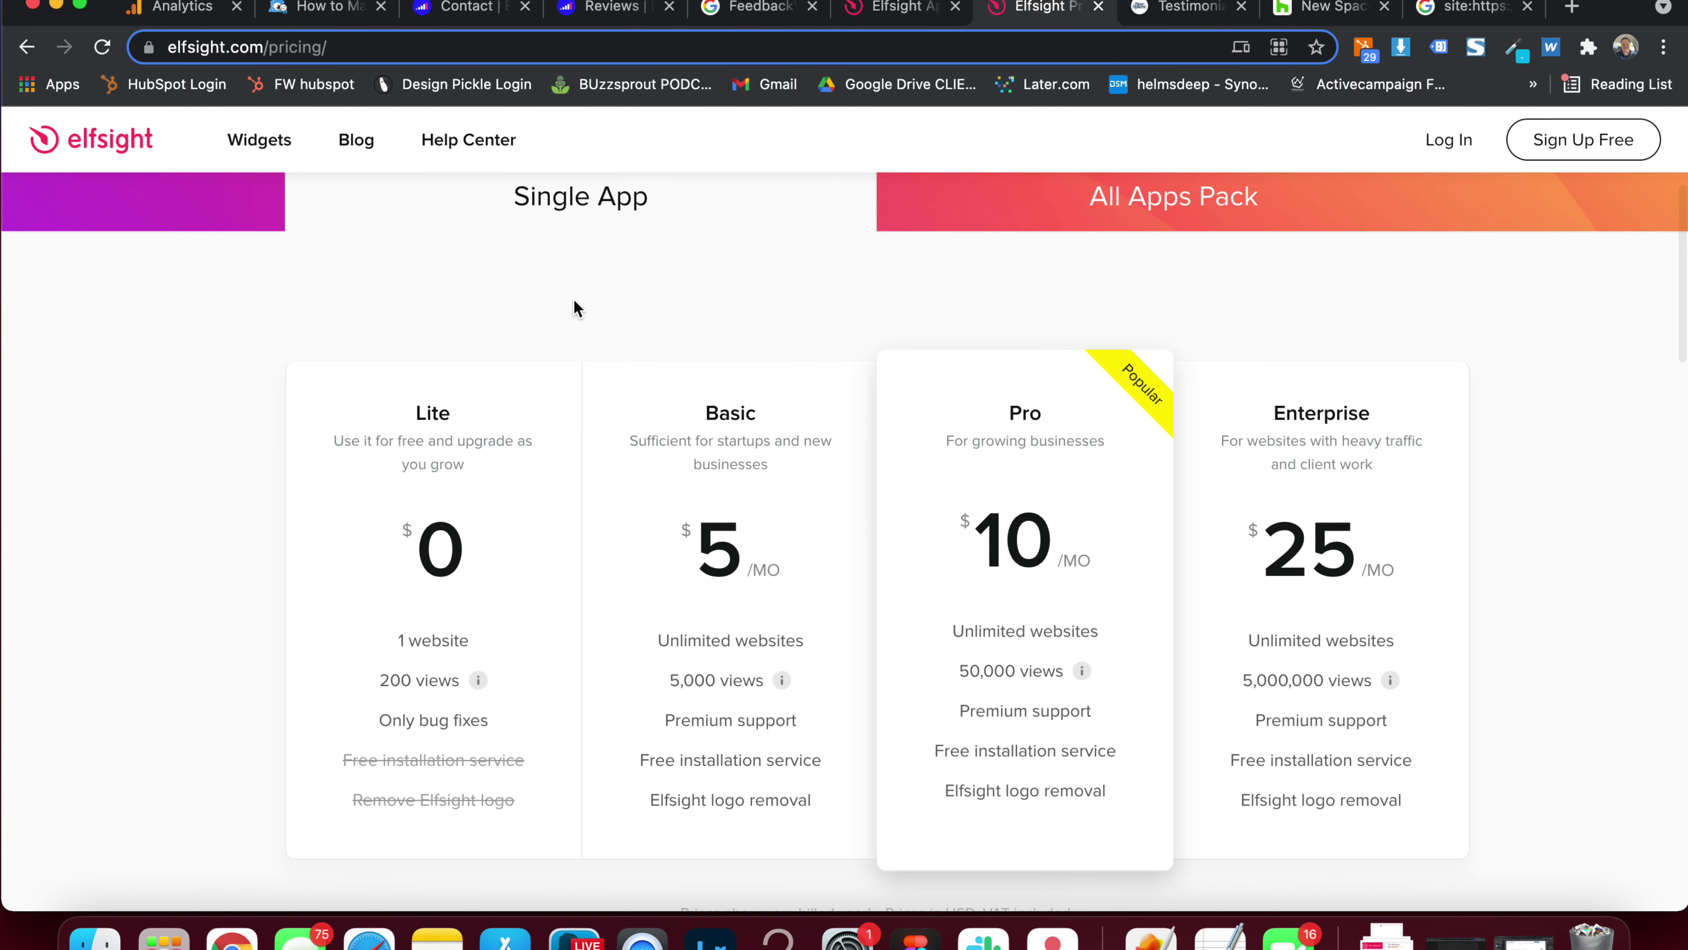
pyautogui.click(1133, 216)
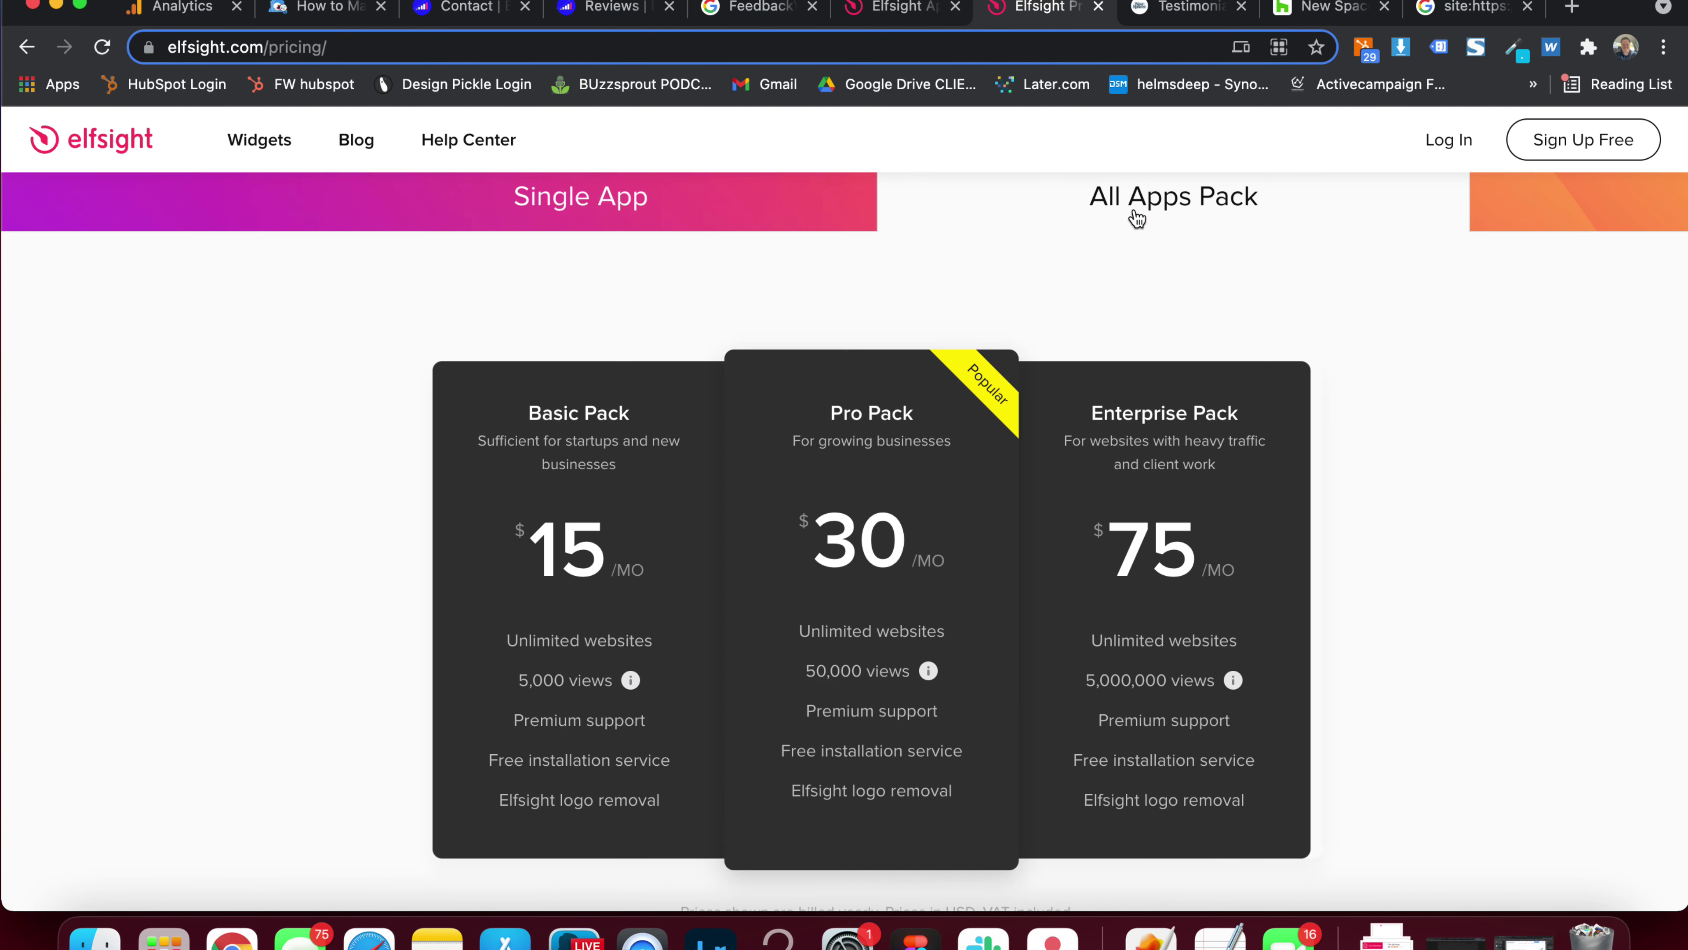
# In the Elfsight panel, close the widget code dialog and open the Applications catalog
pyautogui.click(890, 13)
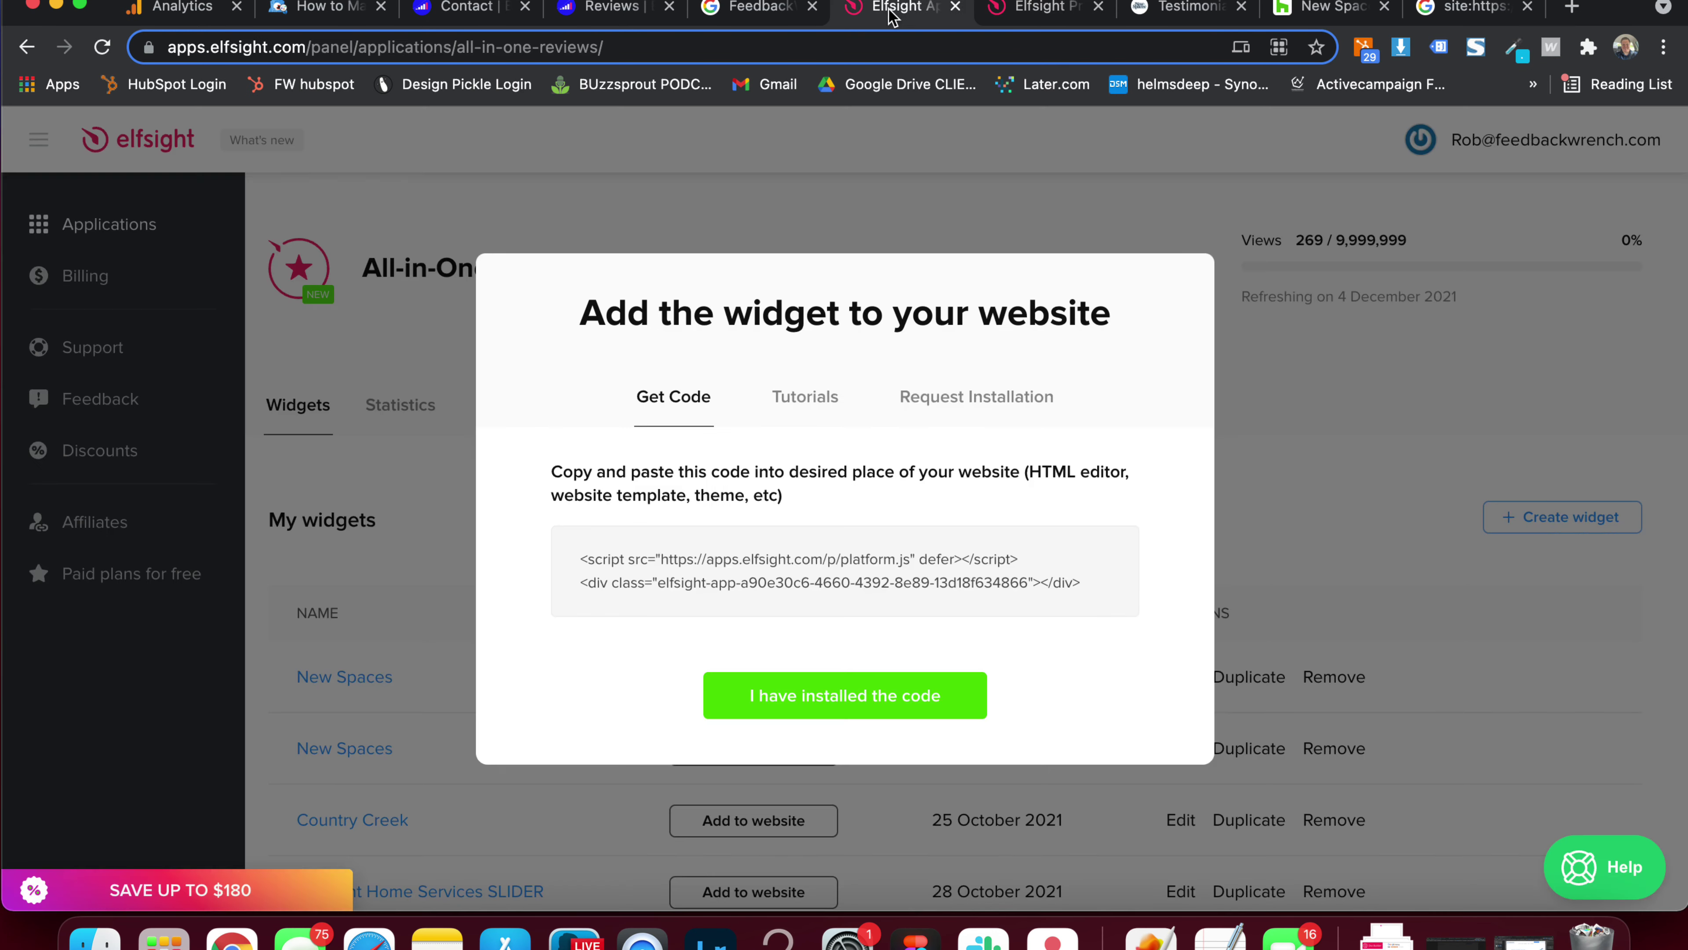
pyautogui.click(39, 224)
pyautogui.scroll(-15, 640, 307)
# Filter the catalog to Reviews apps and browse Google, All-in-One, Facebook, Trustpilot, Yelp, Capterra and Houzz Reviews
pyautogui.scroll(10, 640, 307)
pyautogui.scroll(5, 641, 308)
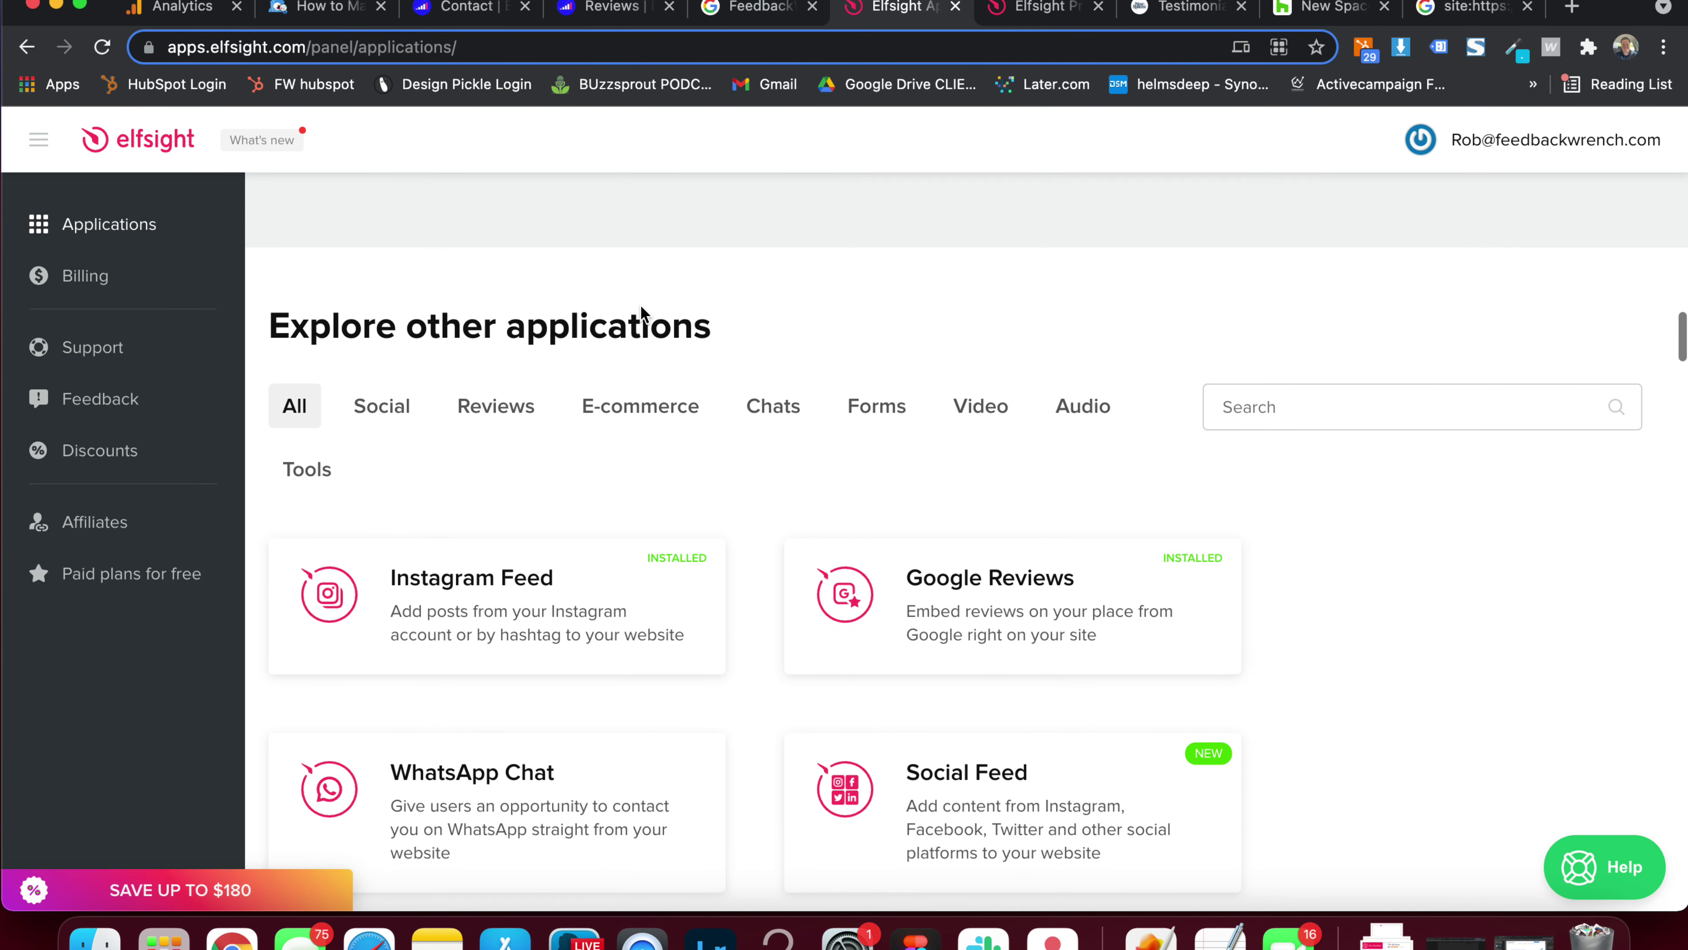
pyautogui.click(519, 426)
pyautogui.scroll(-3, 614, 486)
pyautogui.moveTo(546, 461)
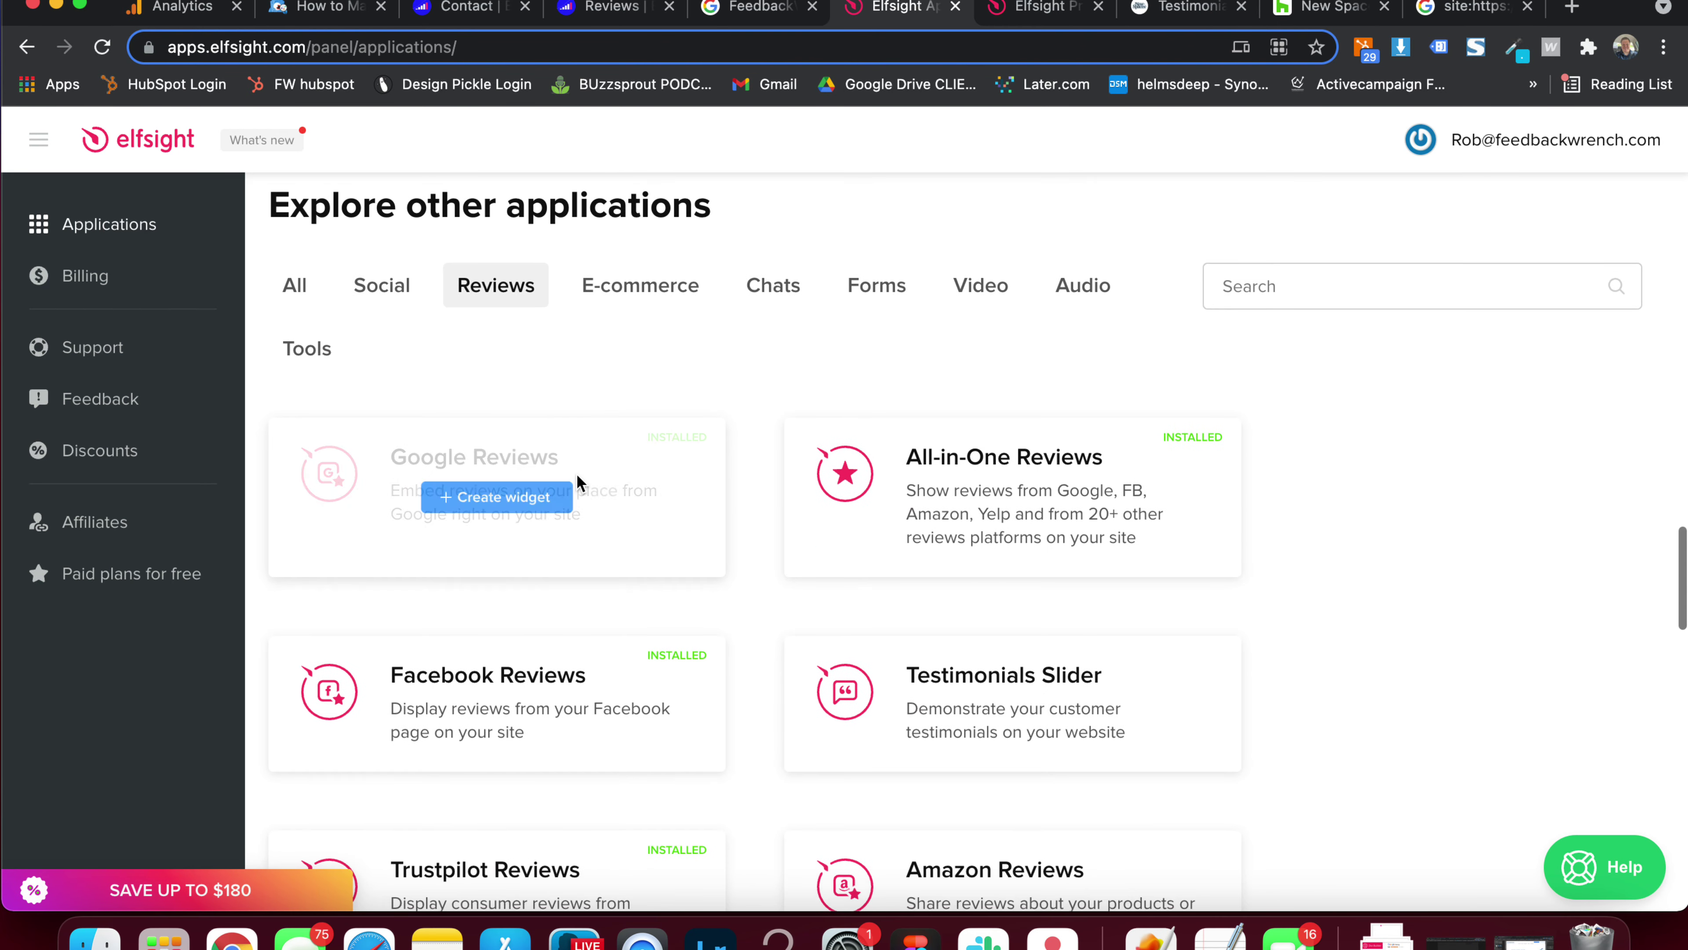
pyautogui.moveTo(945, 525)
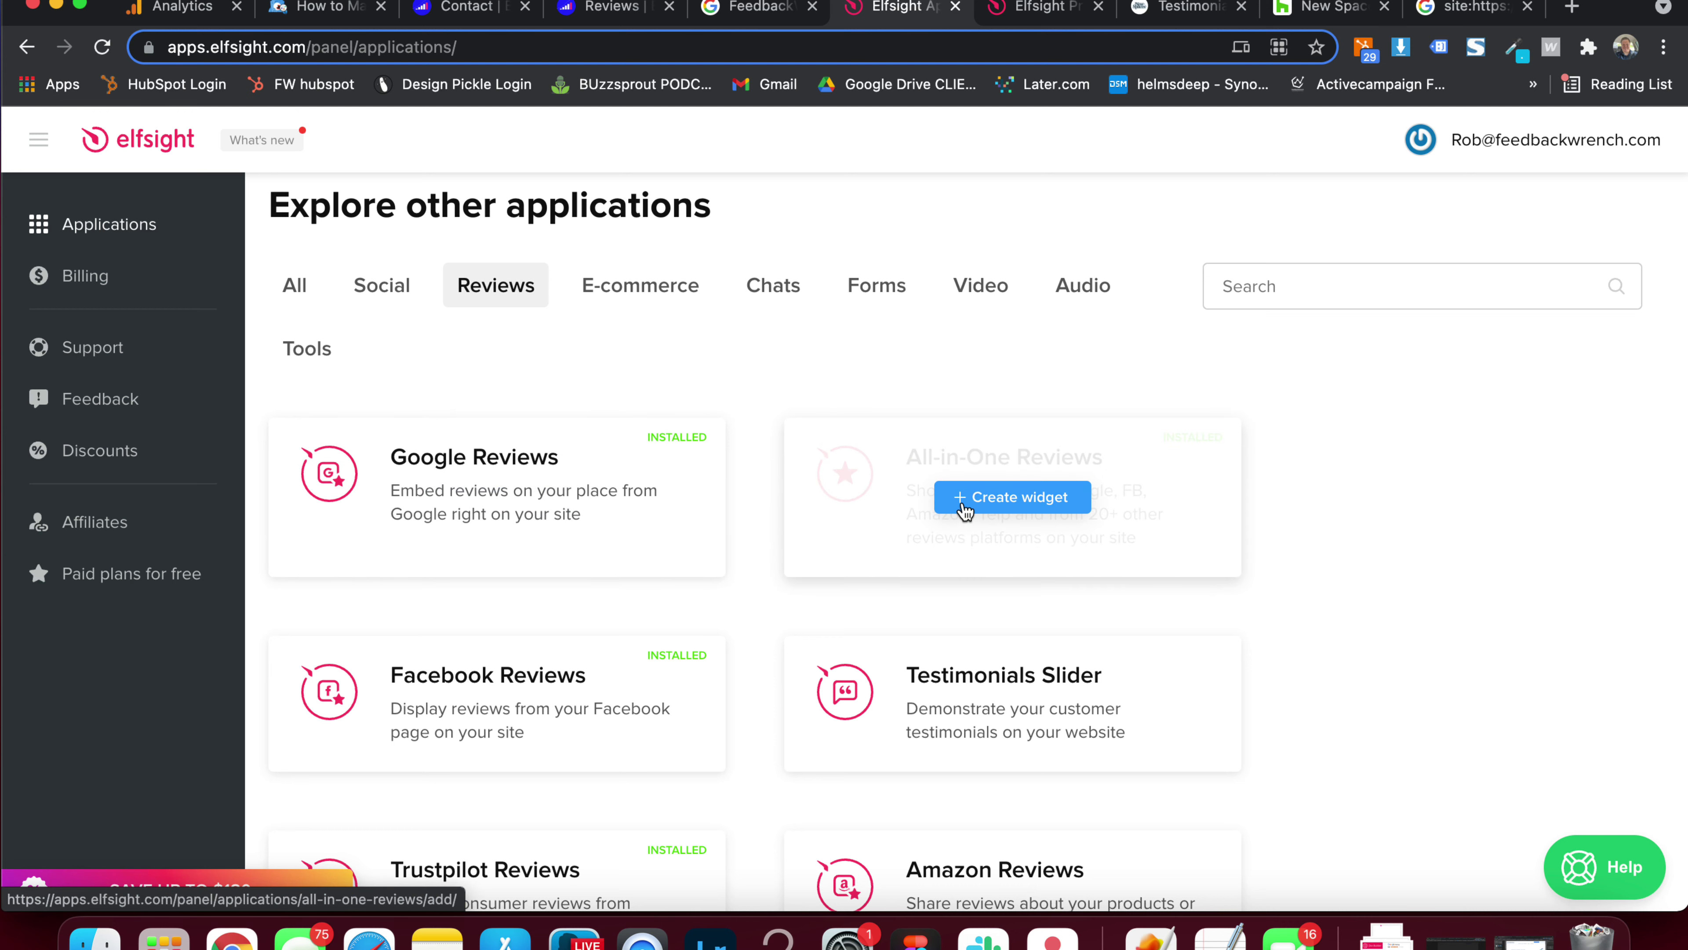
pyautogui.scroll(-3, 774, 416)
pyautogui.moveTo(910, 549)
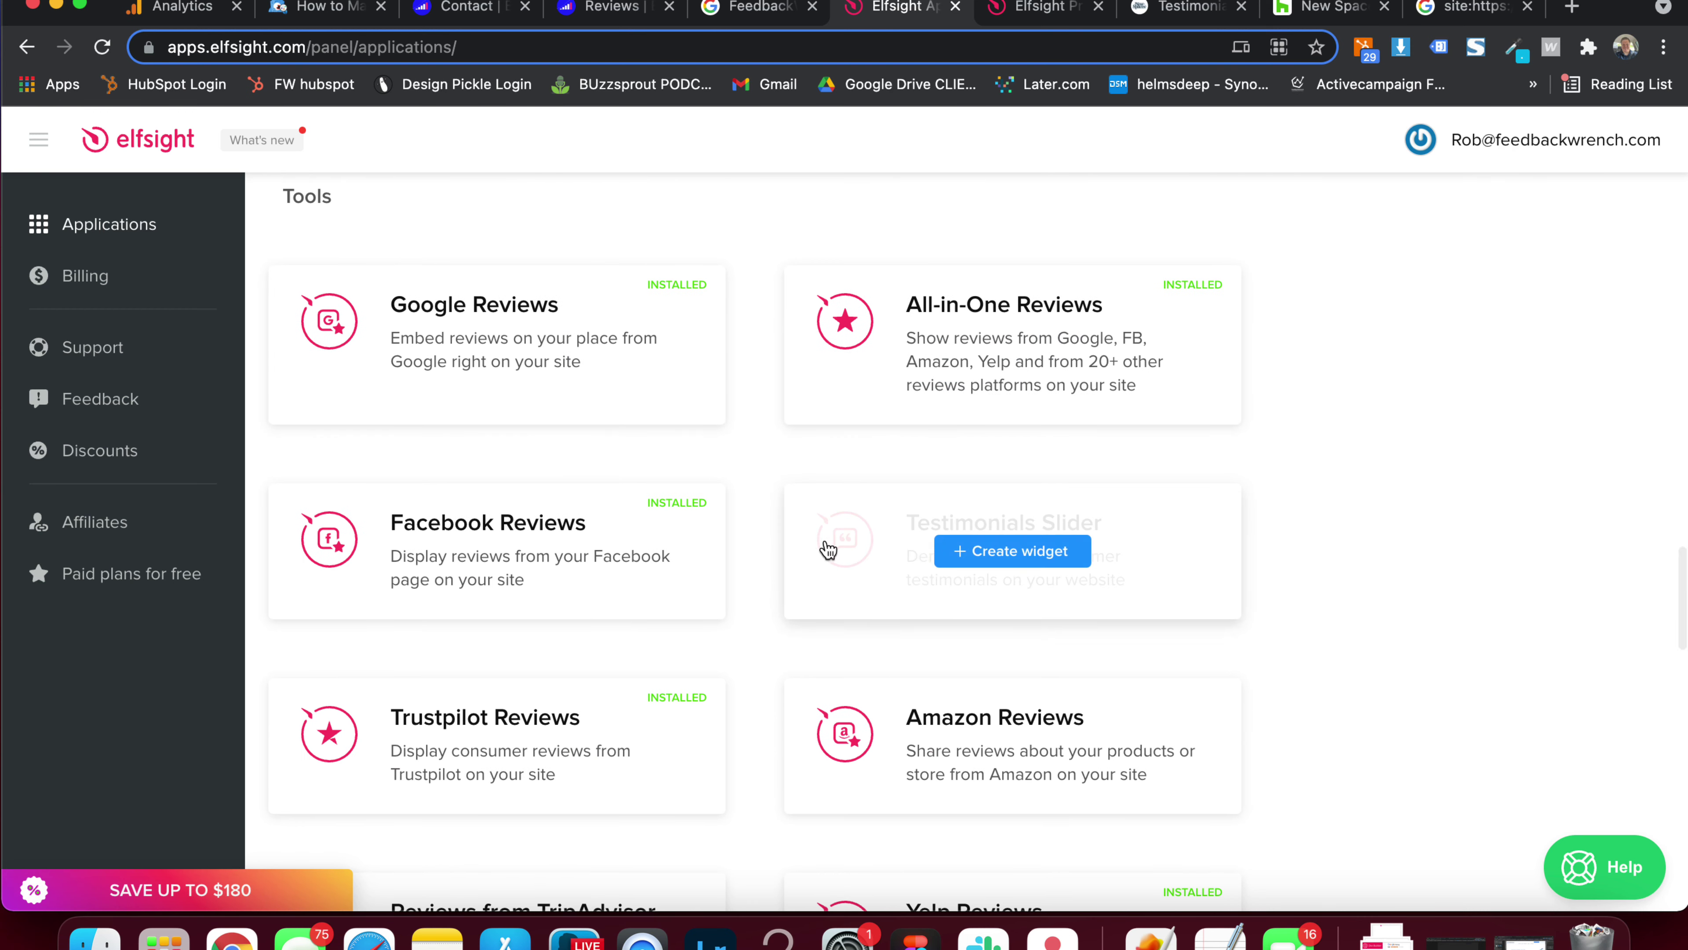
pyautogui.scroll(-5, 558, 547)
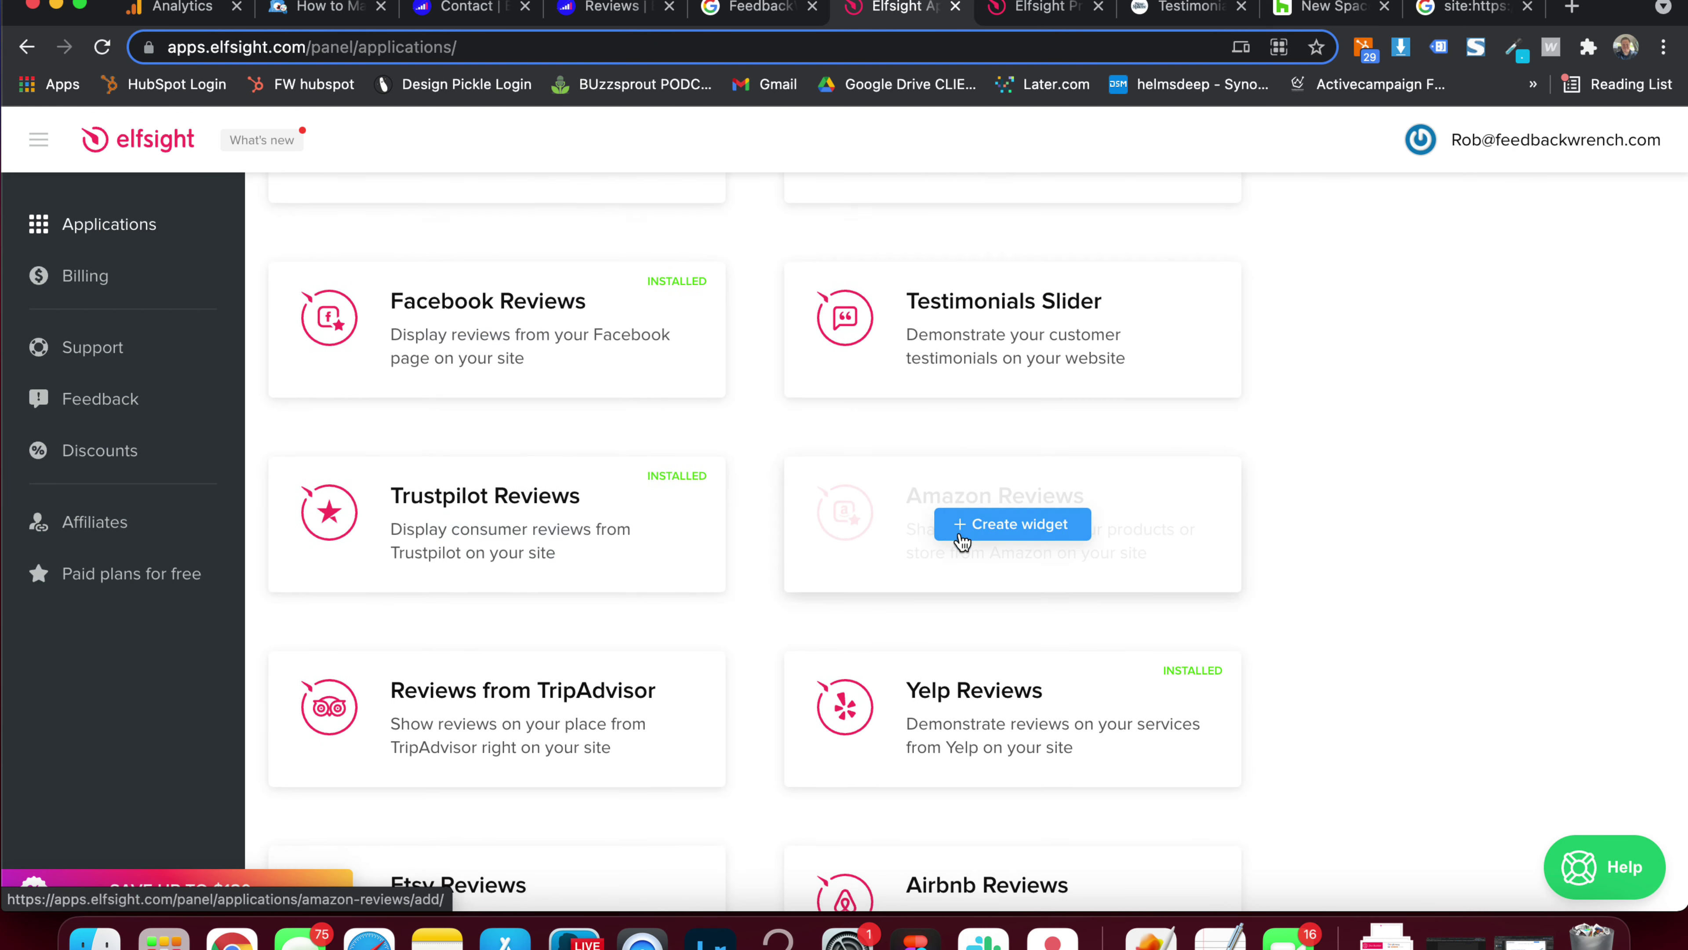
pyautogui.scroll(-3, 957, 558)
pyautogui.scroll(-4, 509, 525)
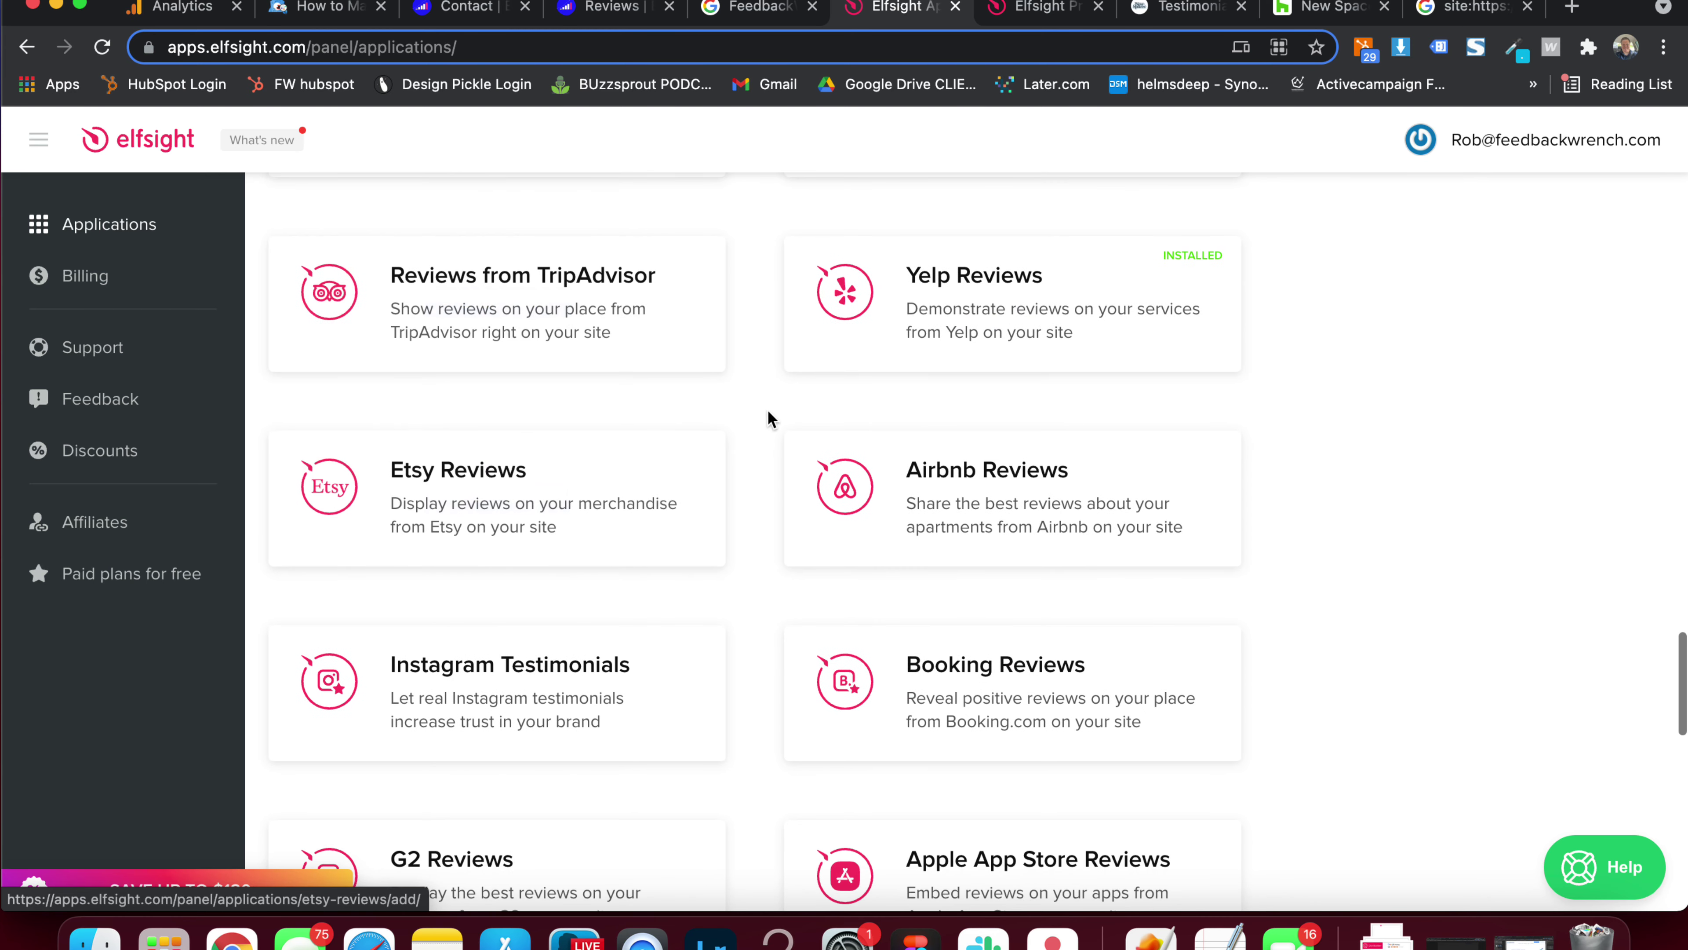
pyautogui.scroll(-3, 752, 436)
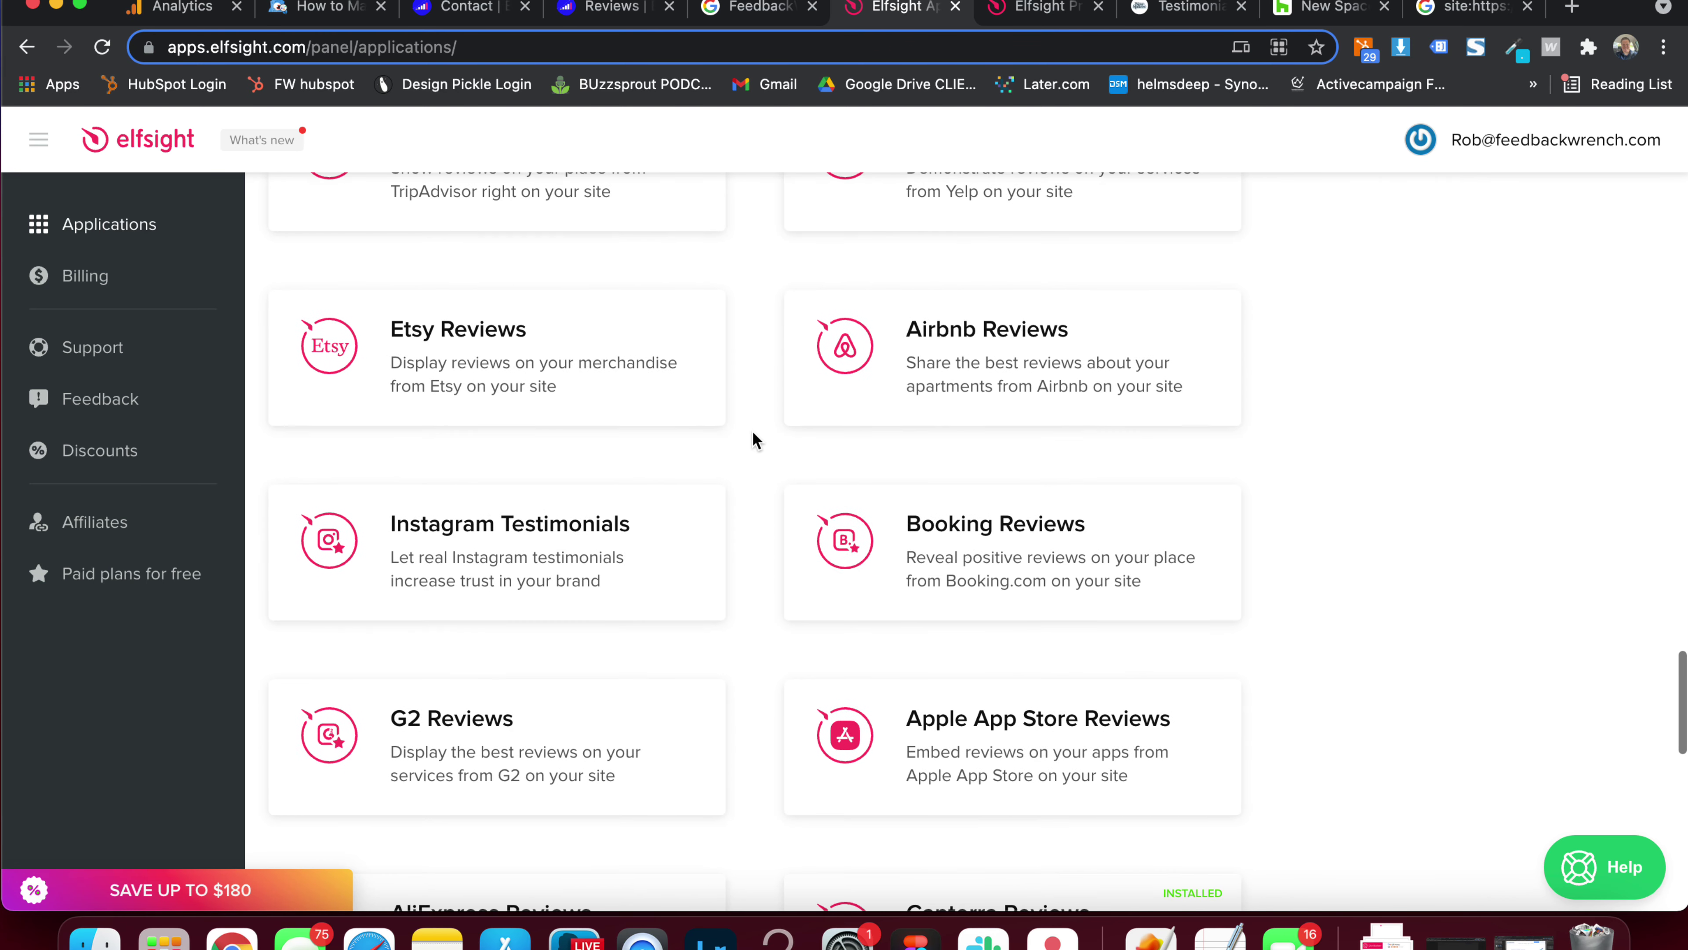
pyautogui.scroll(-14, 753, 433)
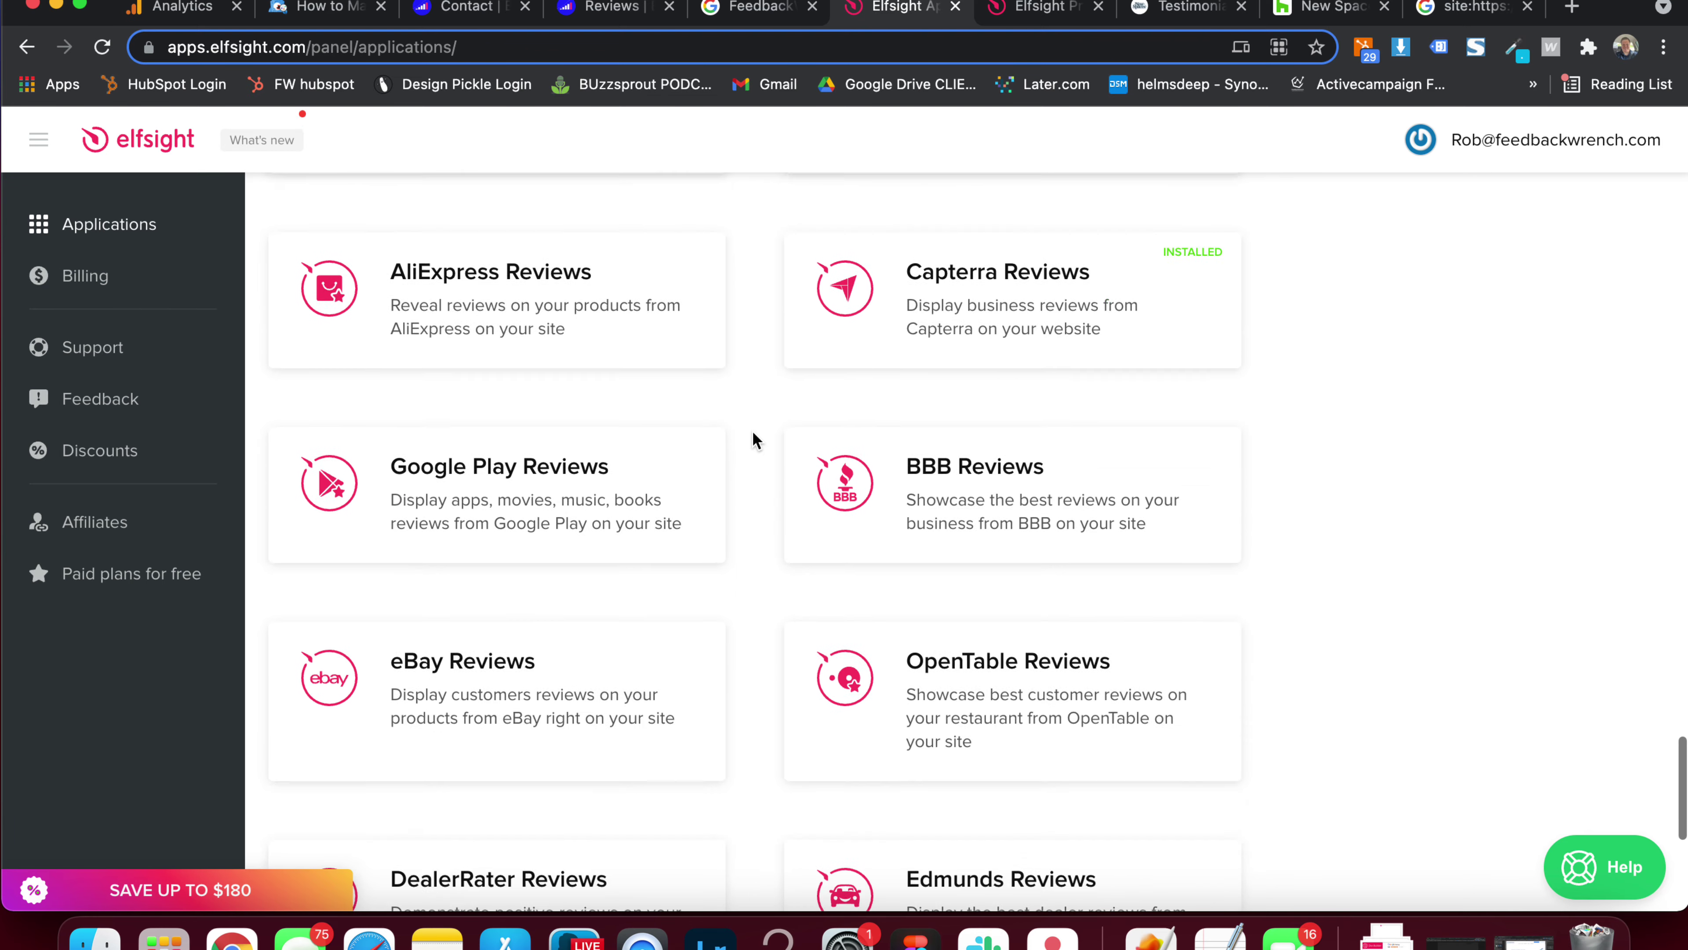
pyautogui.scroll(-10, 753, 439)
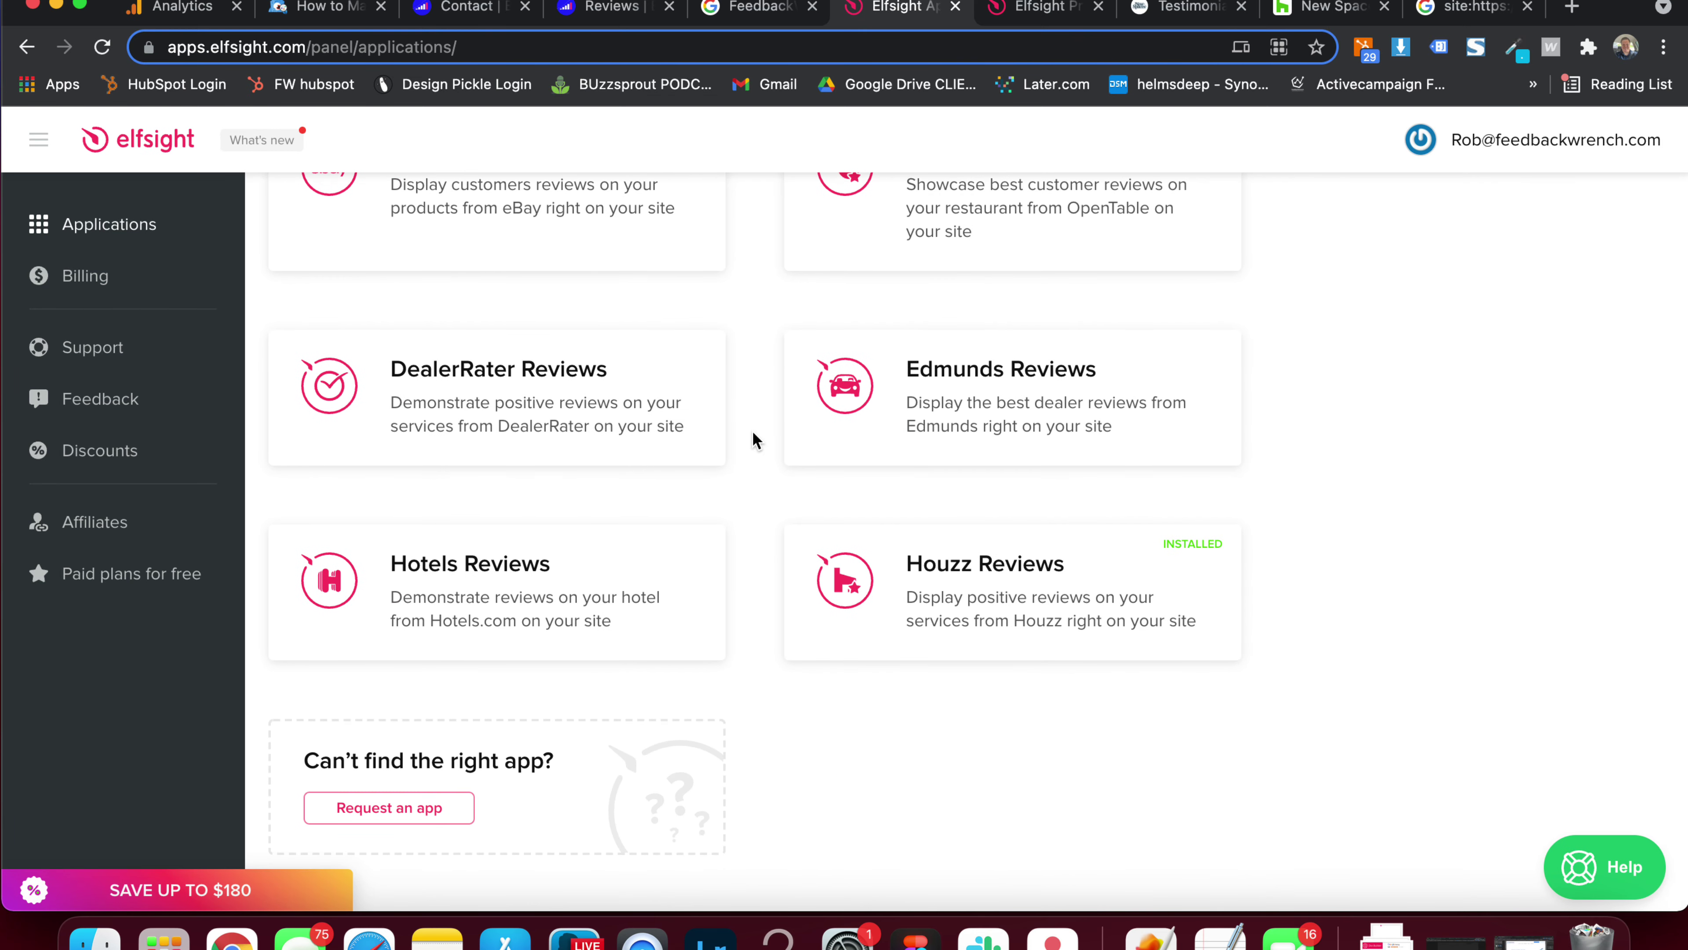
pyautogui.scroll(20, 753, 438)
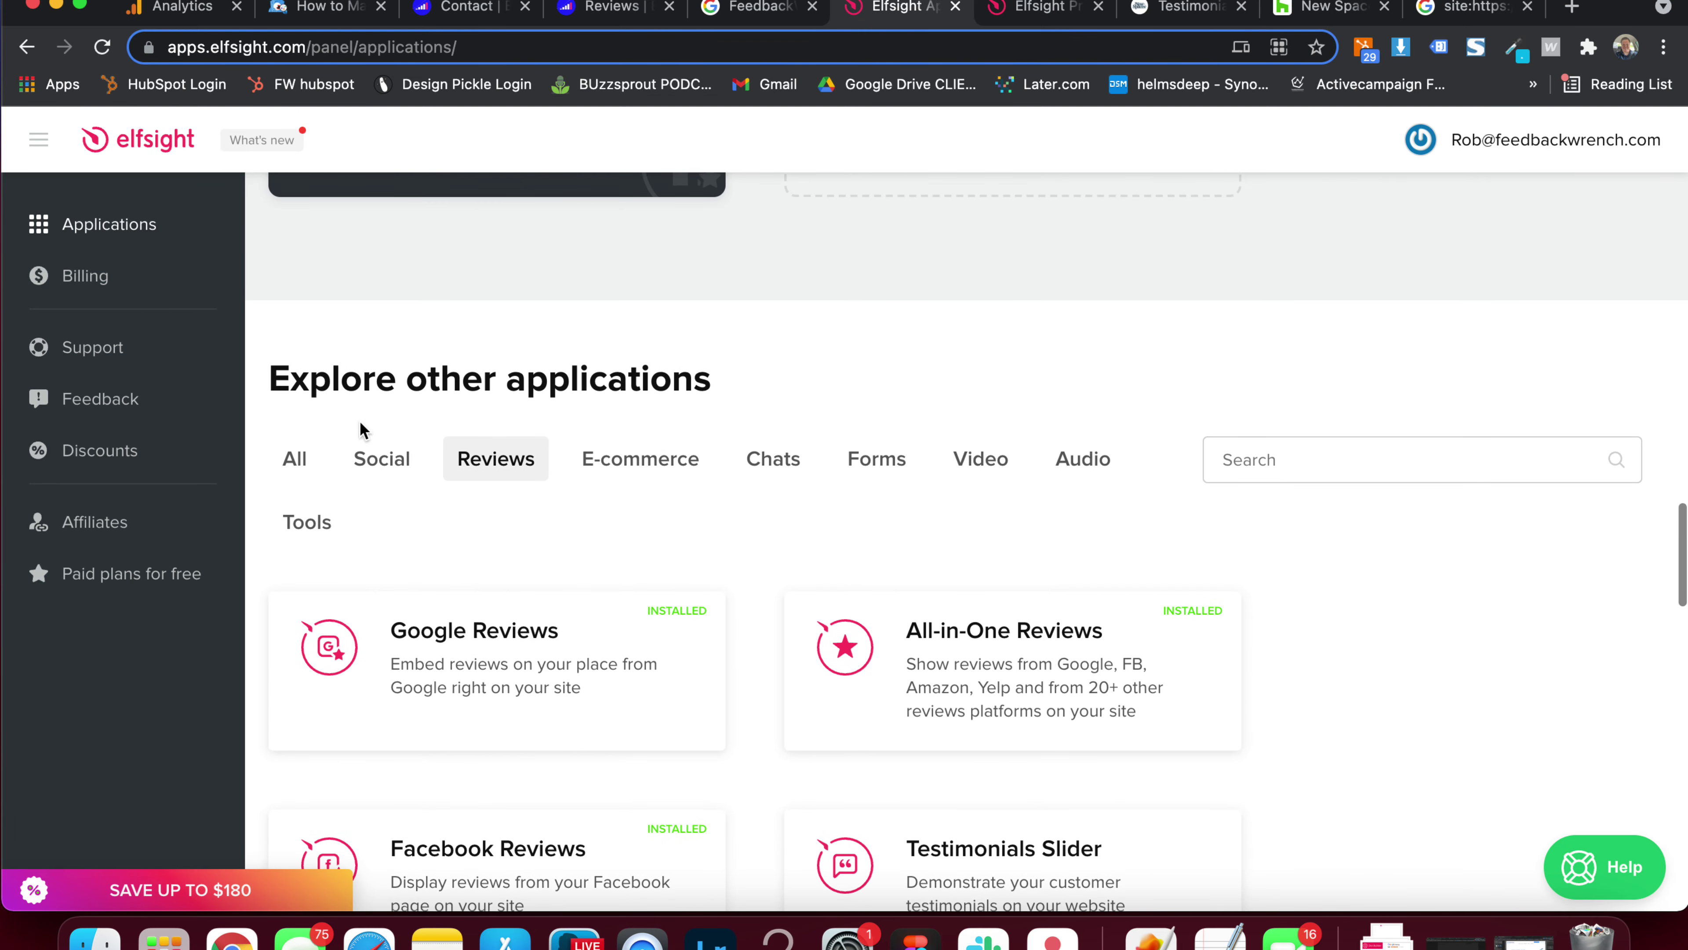
# Browse the Social category apps, then the Video category apps
pyautogui.click(377, 456)
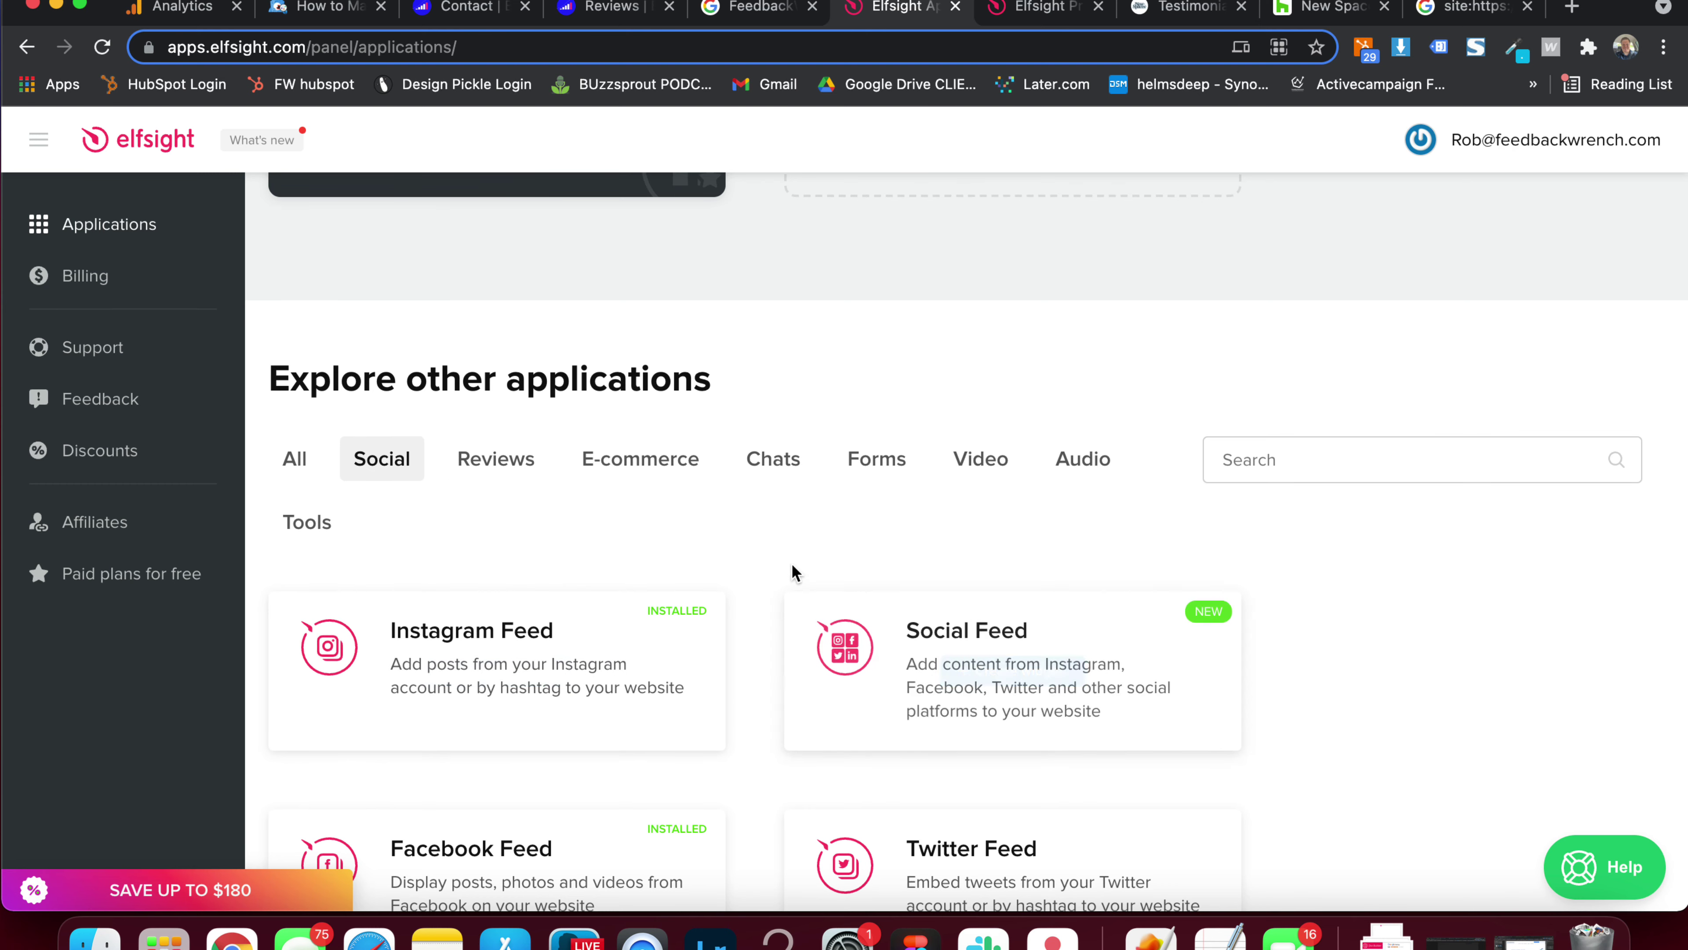
pyautogui.scroll(-8, 787, 573)
pyautogui.scroll(-8, 769, 619)
pyautogui.scroll(18, 769, 617)
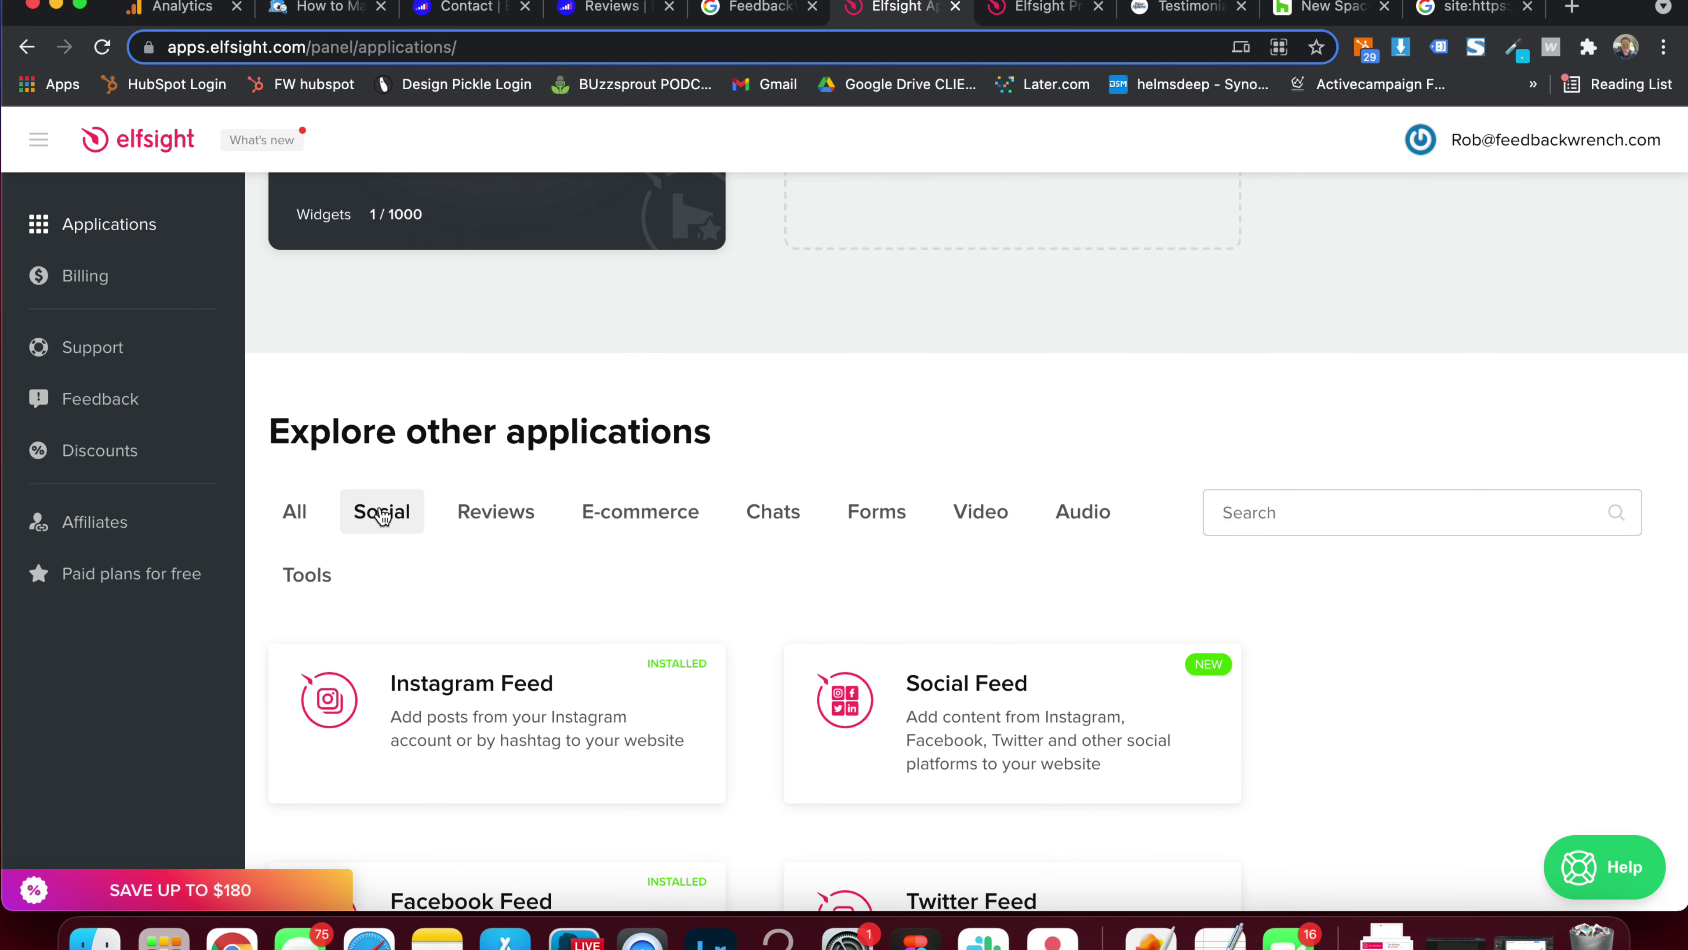
pyautogui.click(985, 512)
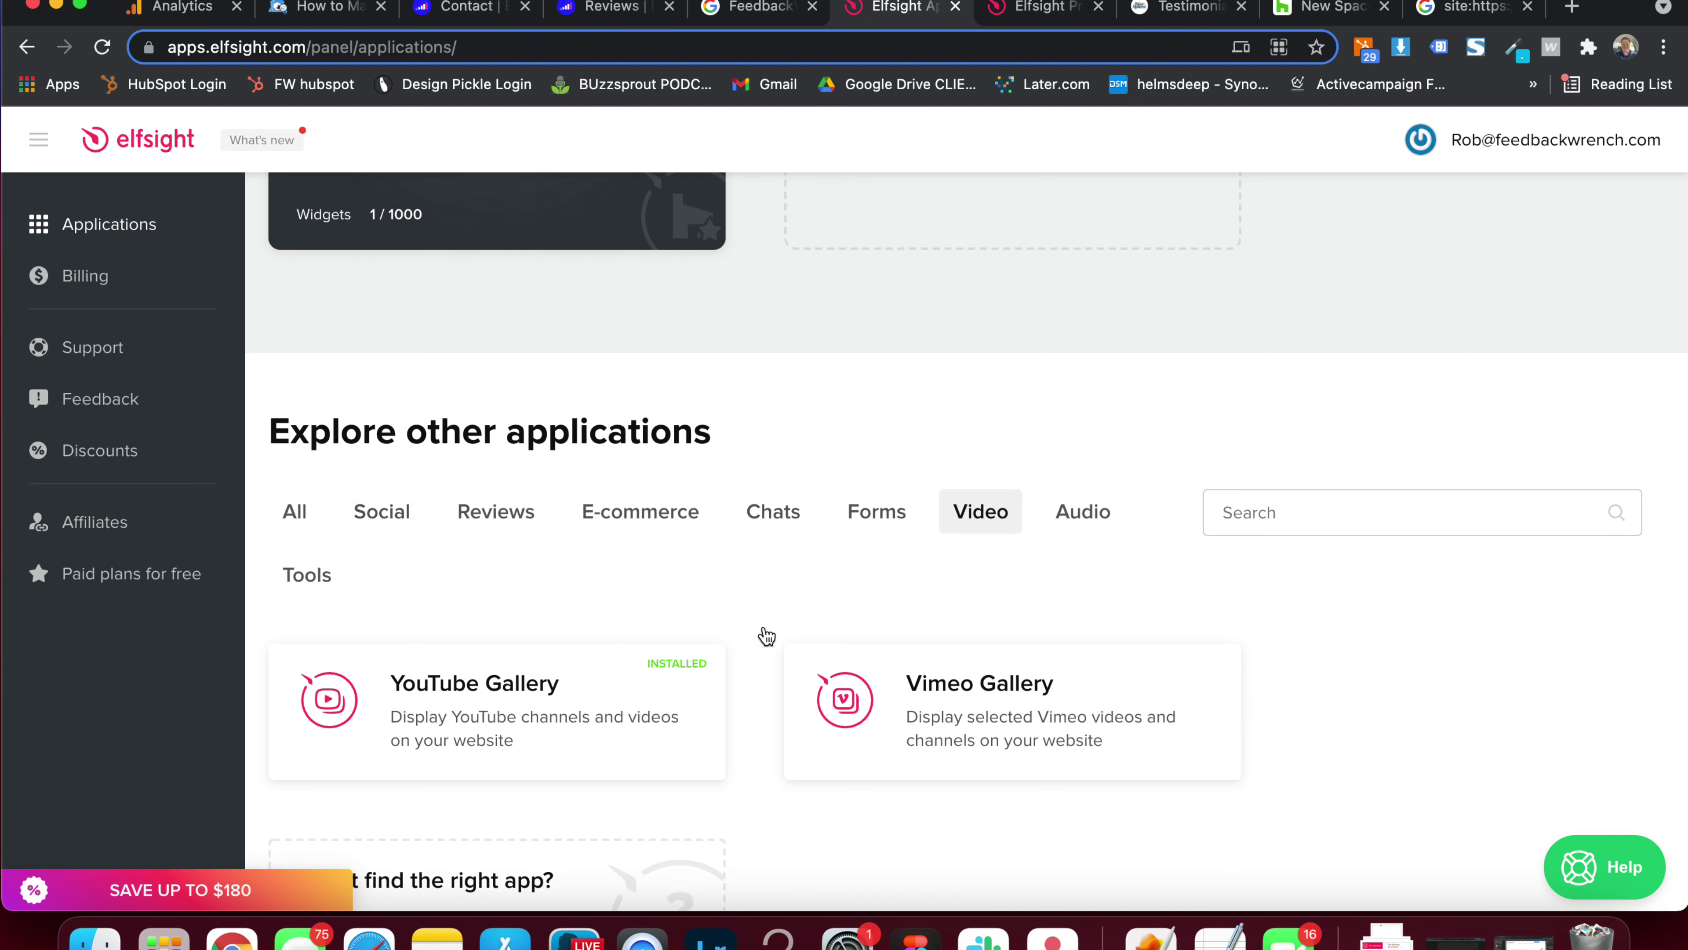
pyautogui.scroll(-3, 724, 610)
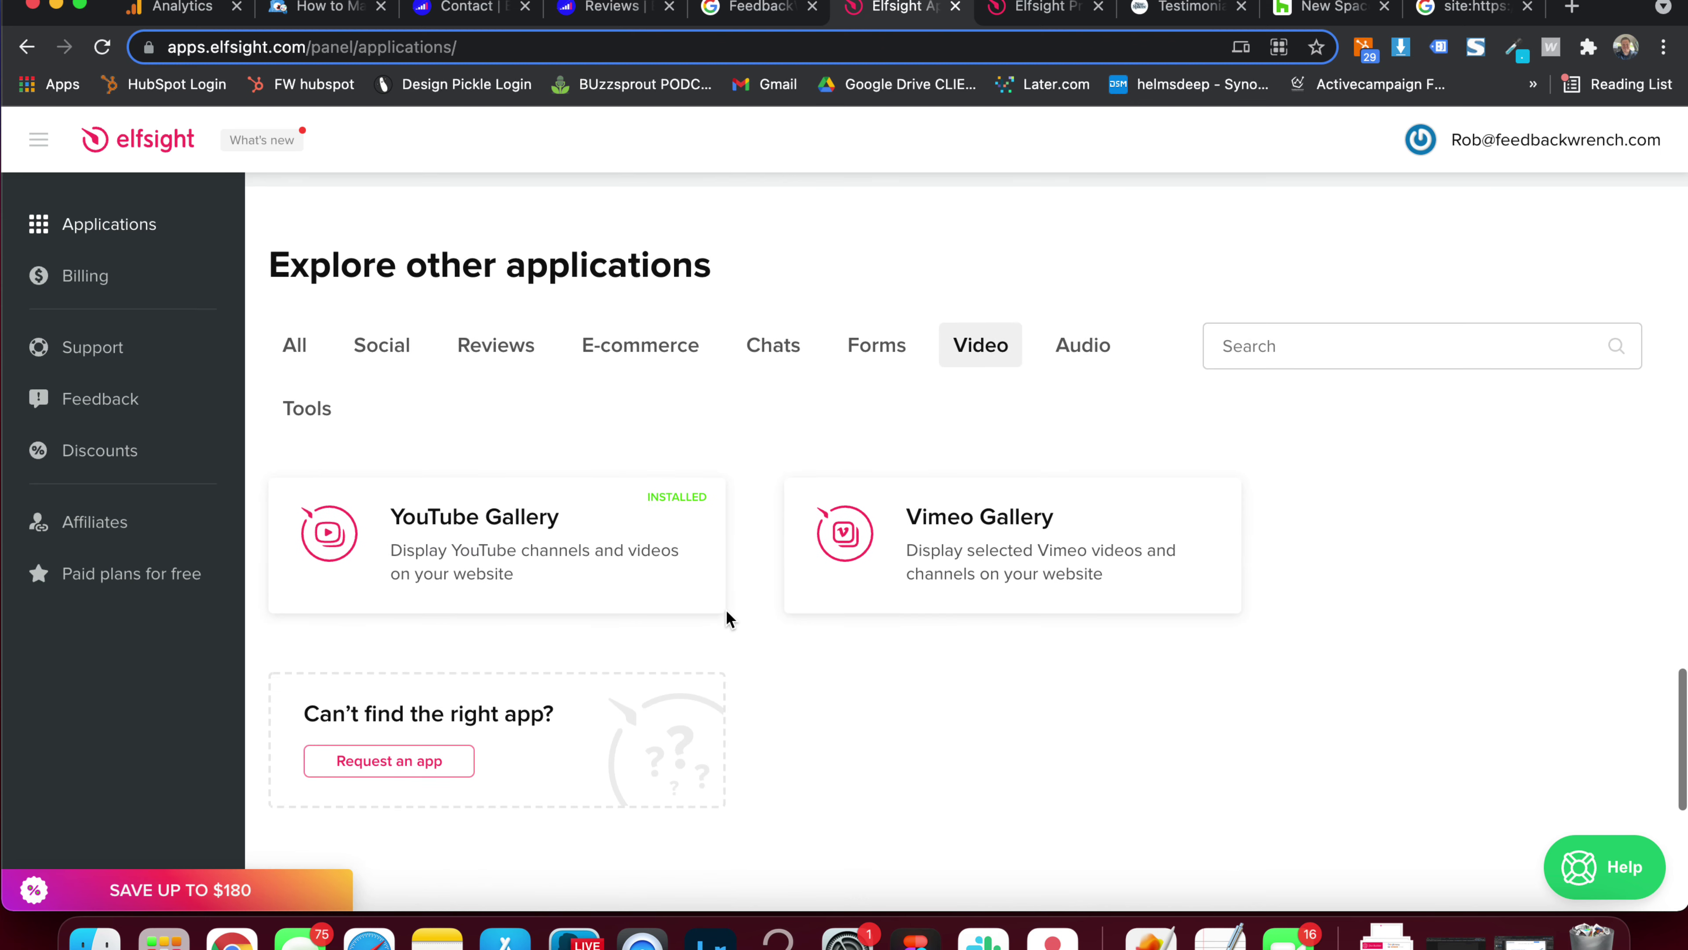
pyautogui.moveTo(617, 544)
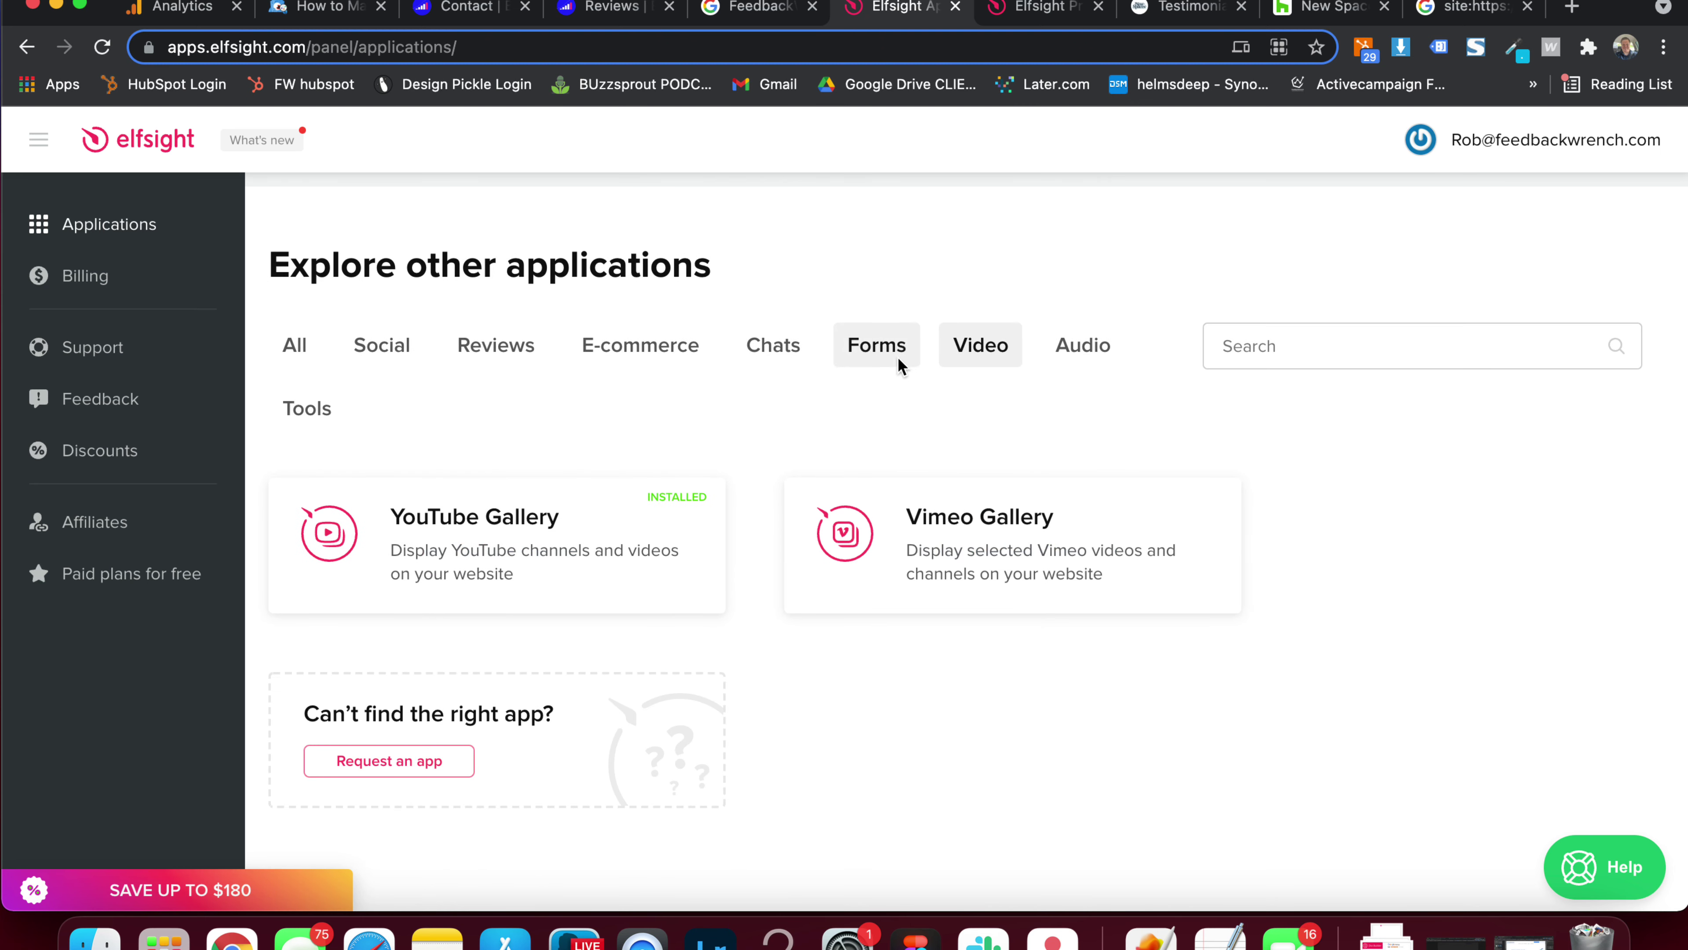
# Show the Forms category, then scroll through the Chats apps such as WhatsApp Chat and All-in-One Chat
pyautogui.click(857, 359)
pyautogui.click(773, 347)
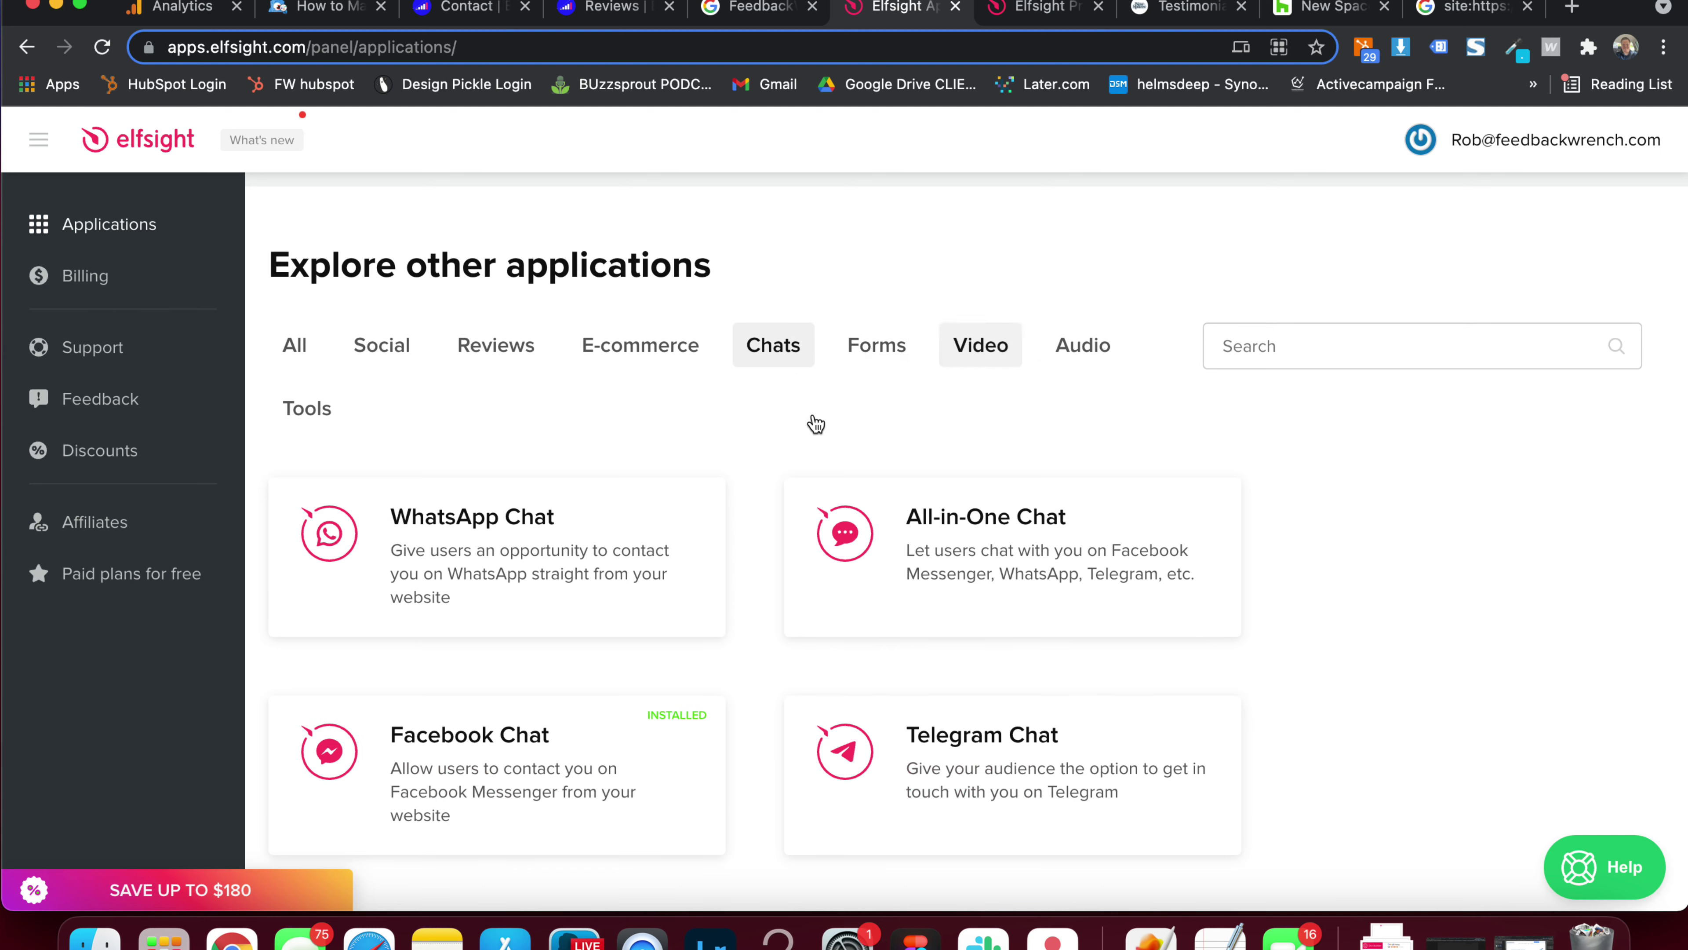
pyautogui.scroll(-1, 701, 474)
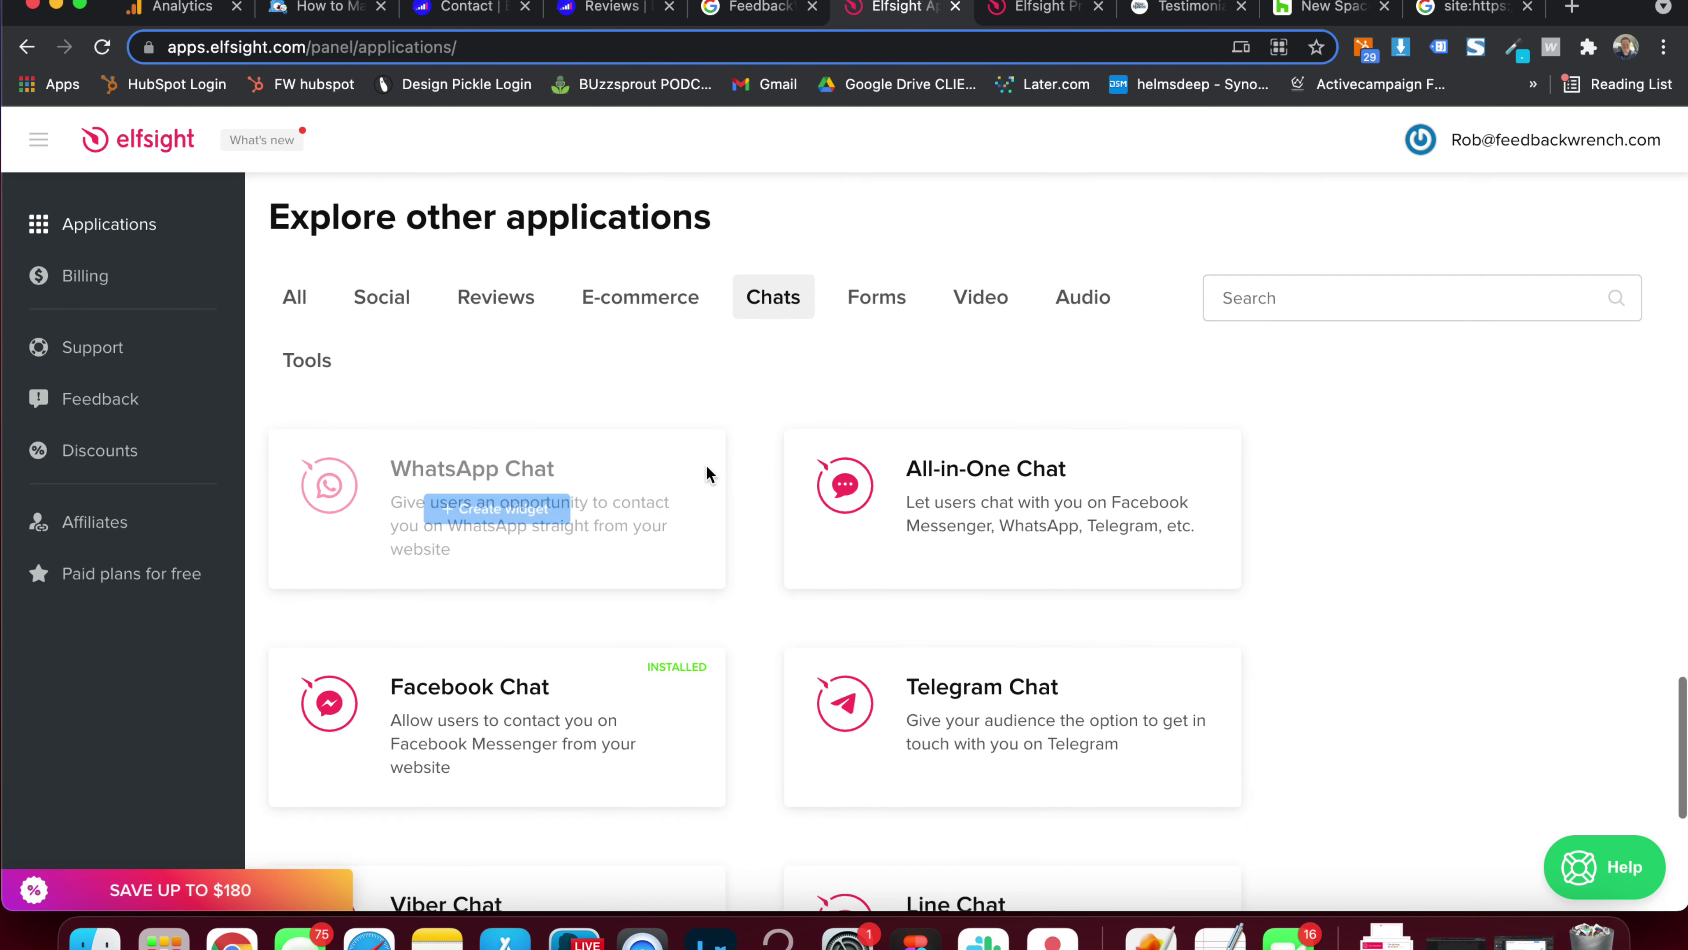
pyautogui.moveTo(887, 483)
pyautogui.scroll(-5, 1364, 512)
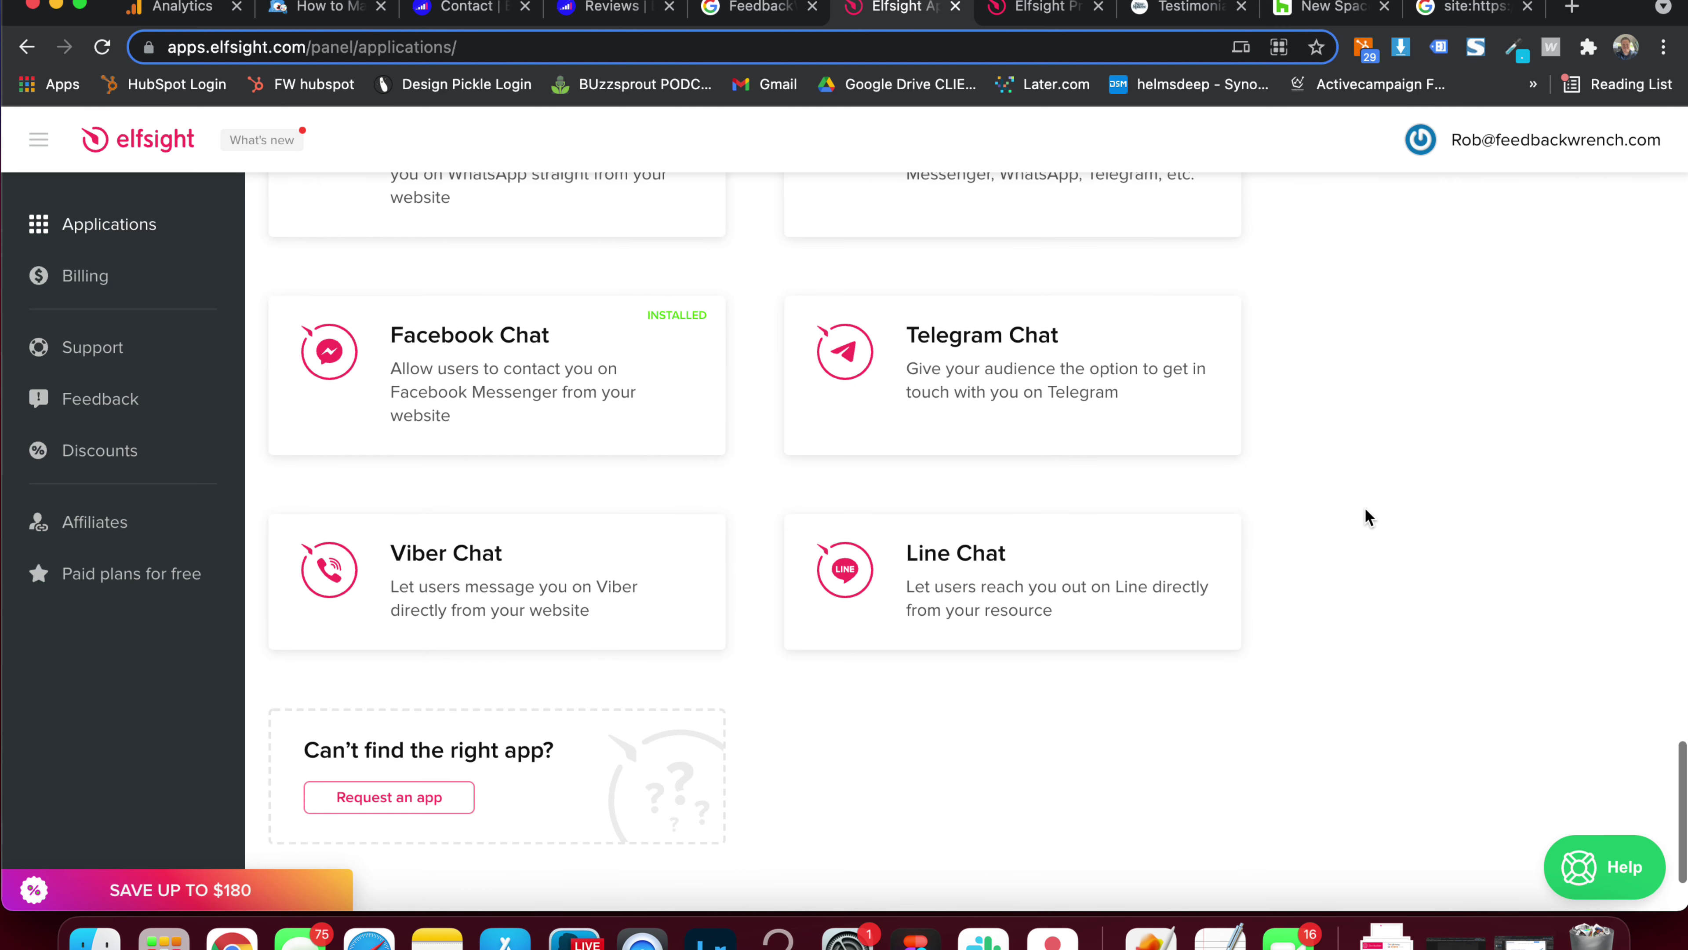
pyautogui.moveTo(560, 388)
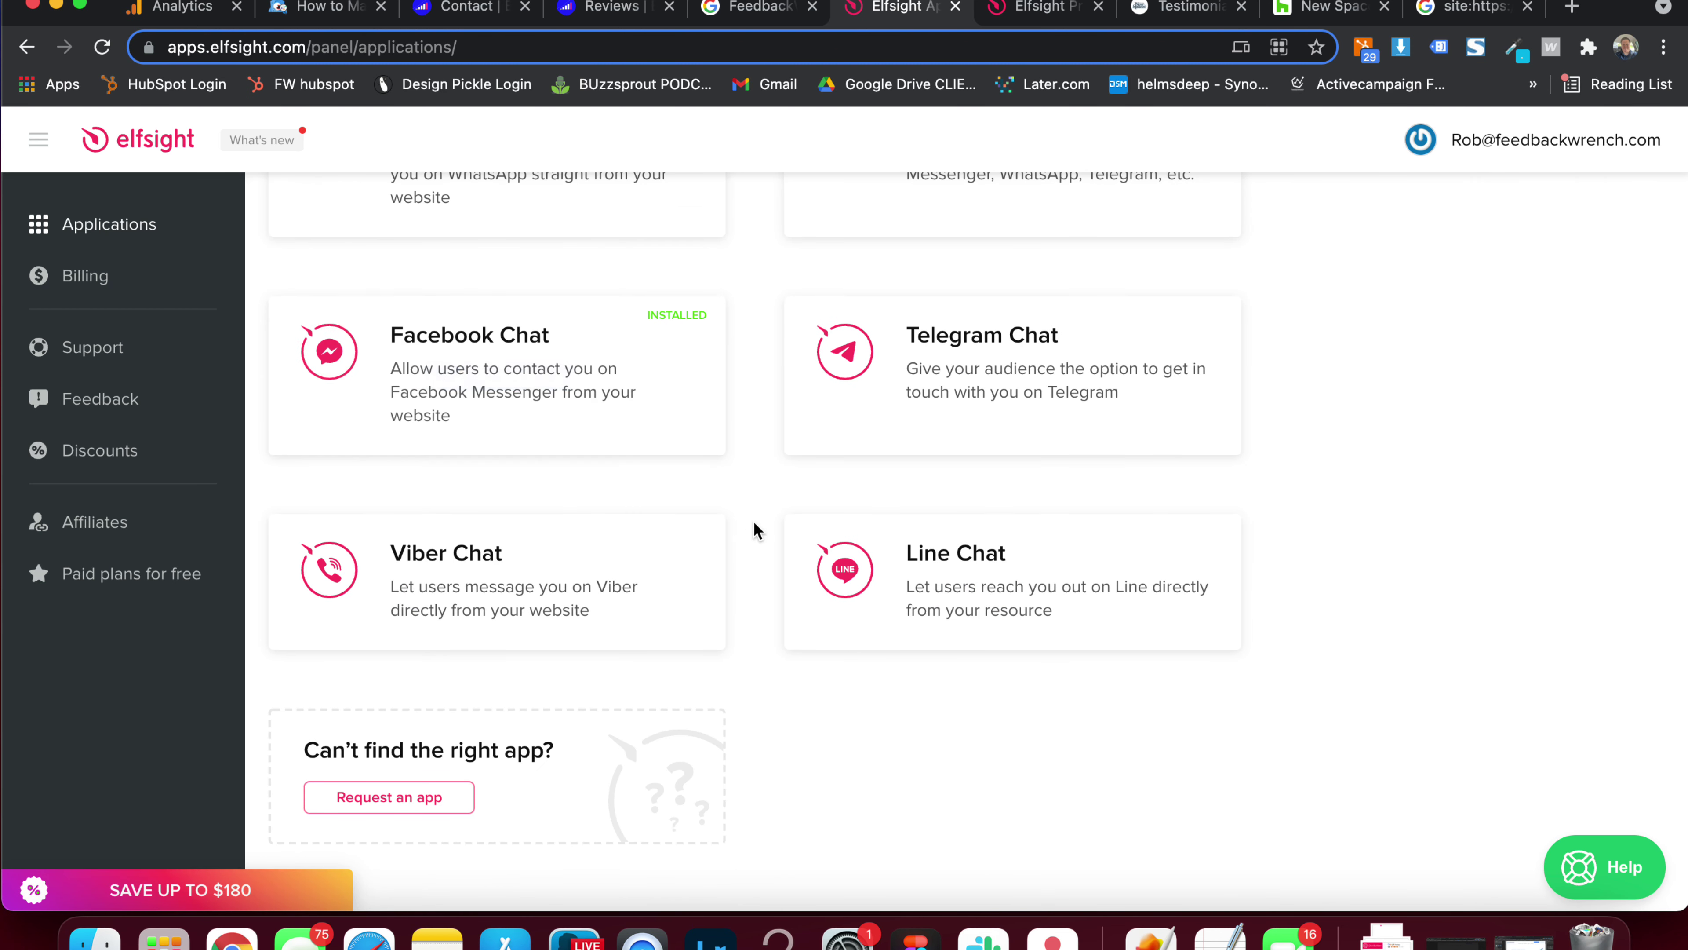
pyautogui.scroll(8, 756, 357)
pyautogui.scroll(1, 756, 357)
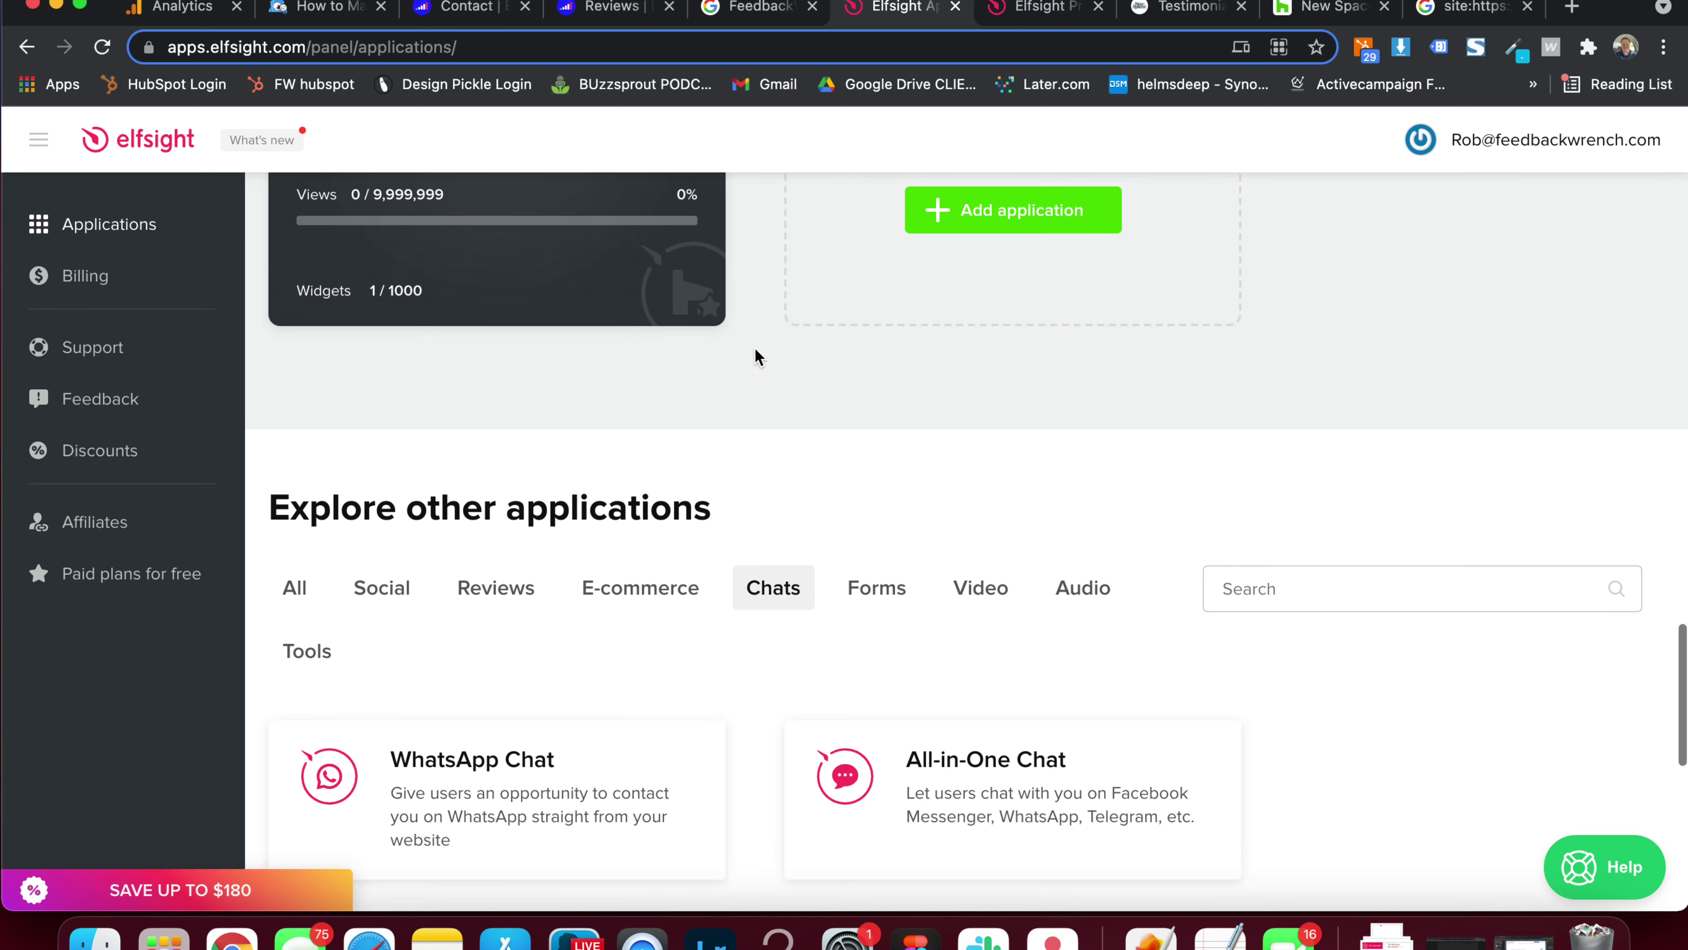
# Switch to the Elfsight pricing page with the Basic, Pro and Enterprise All Apps Pack plans
pyautogui.click(1044, 8)
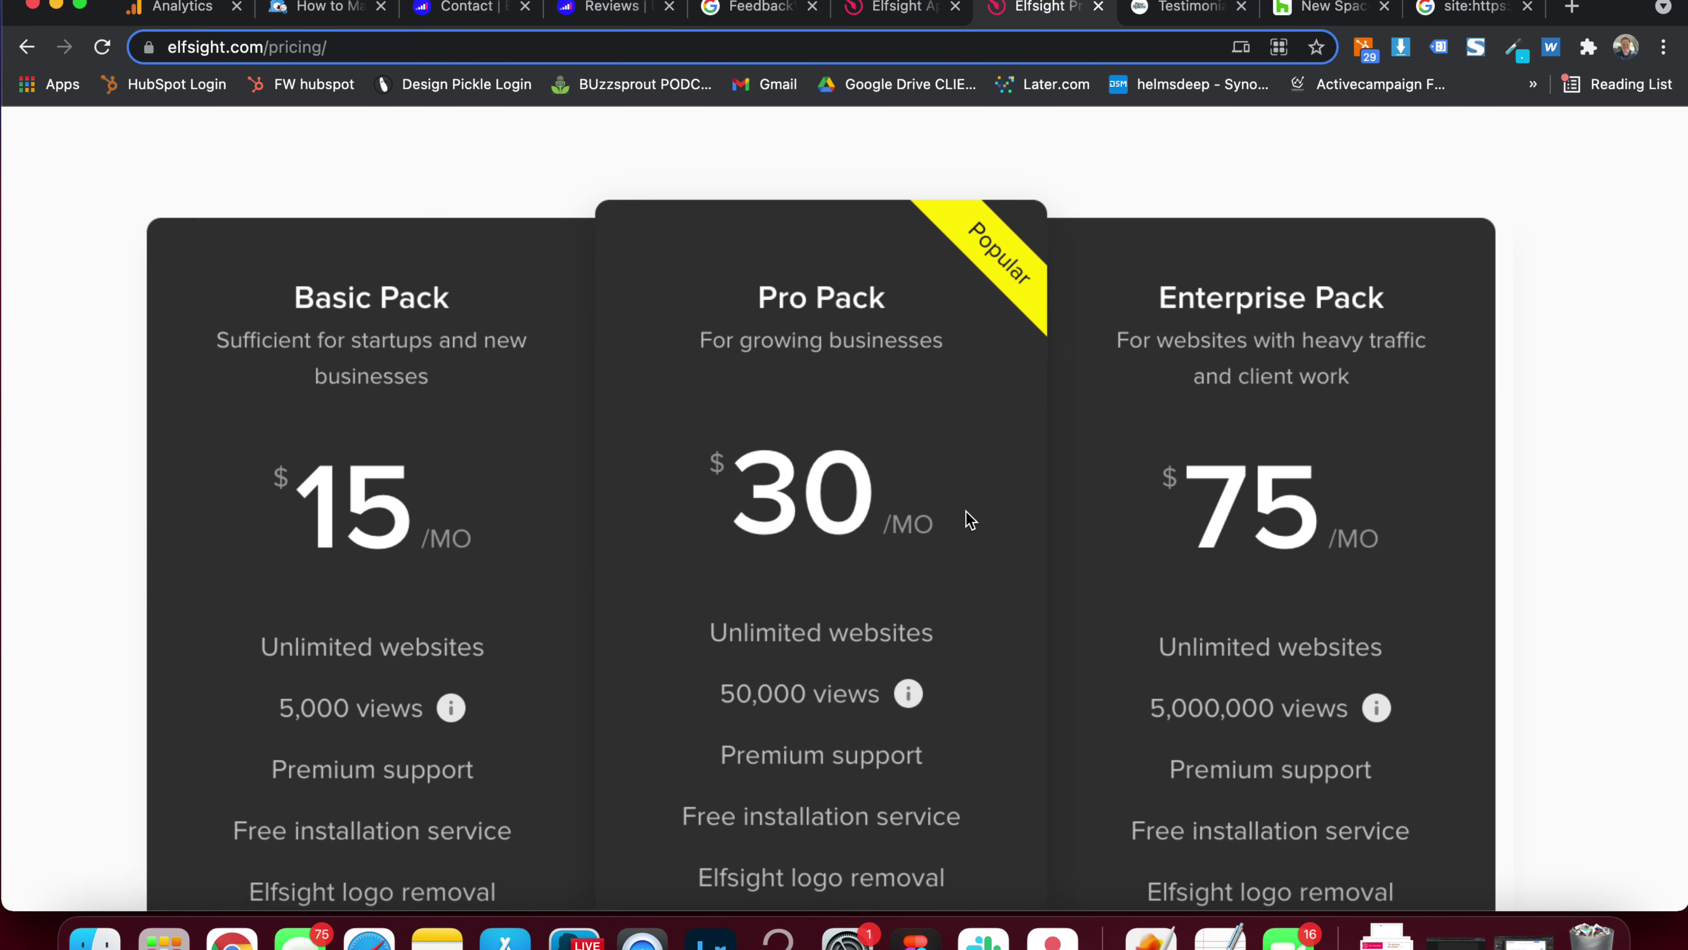
# Return from the pricing page to the Elfsight applications panel
pyautogui.scroll(-2, 970, 519)
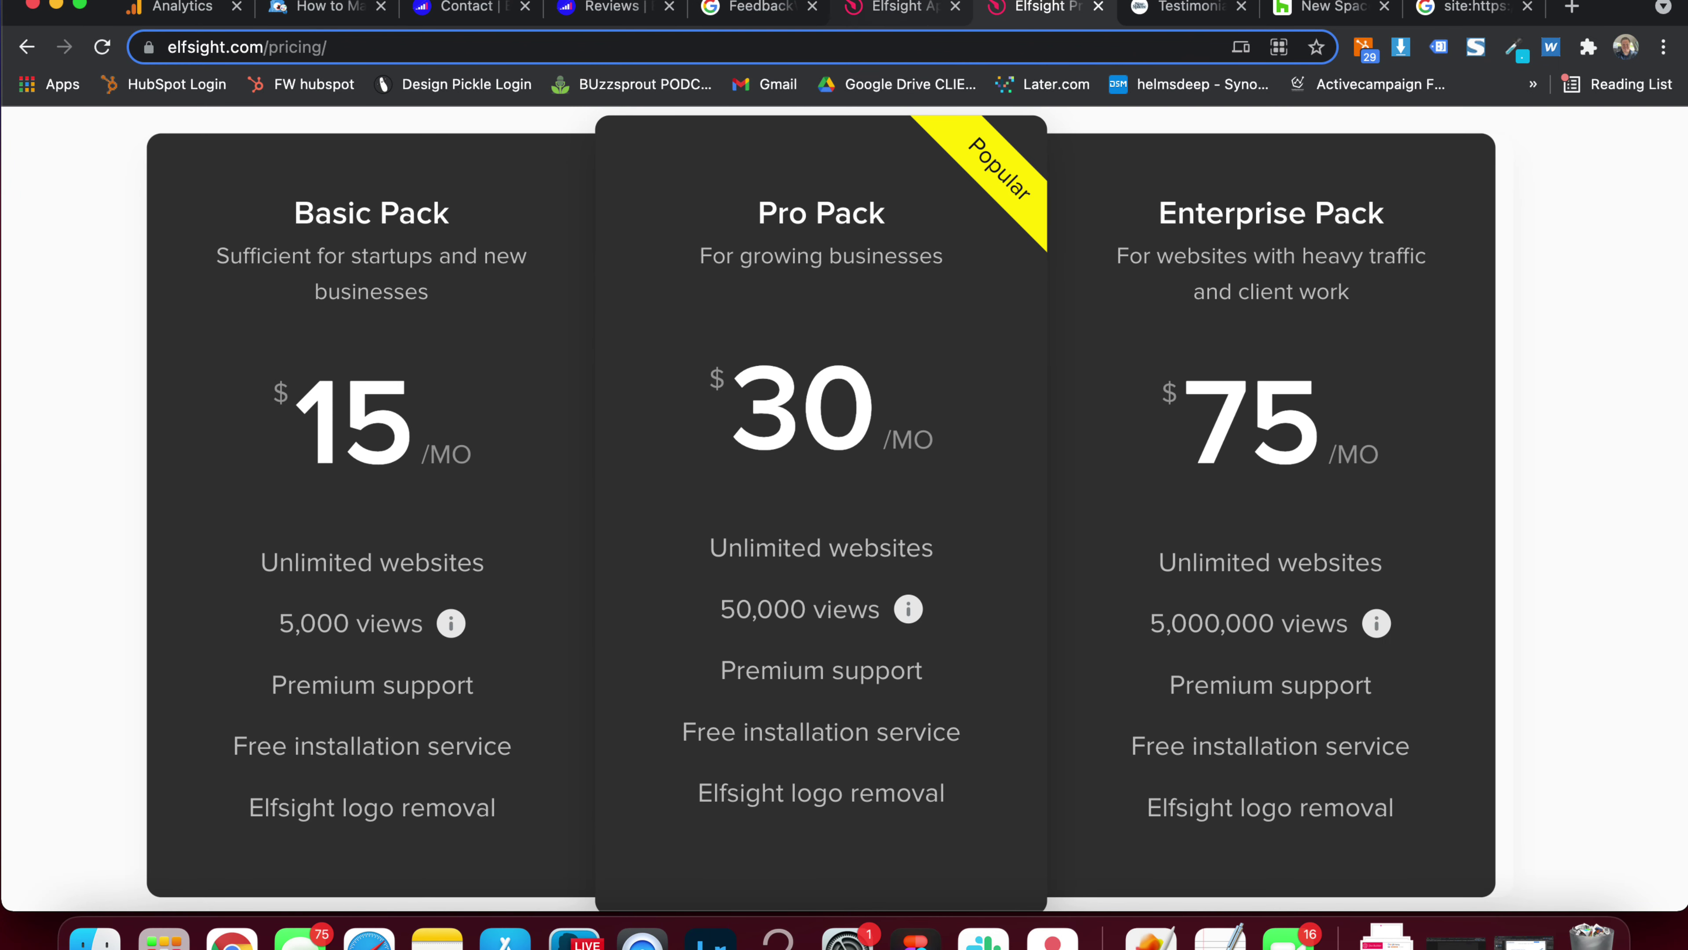
pyautogui.click(857, 10)
pyautogui.scroll(15, 359, 478)
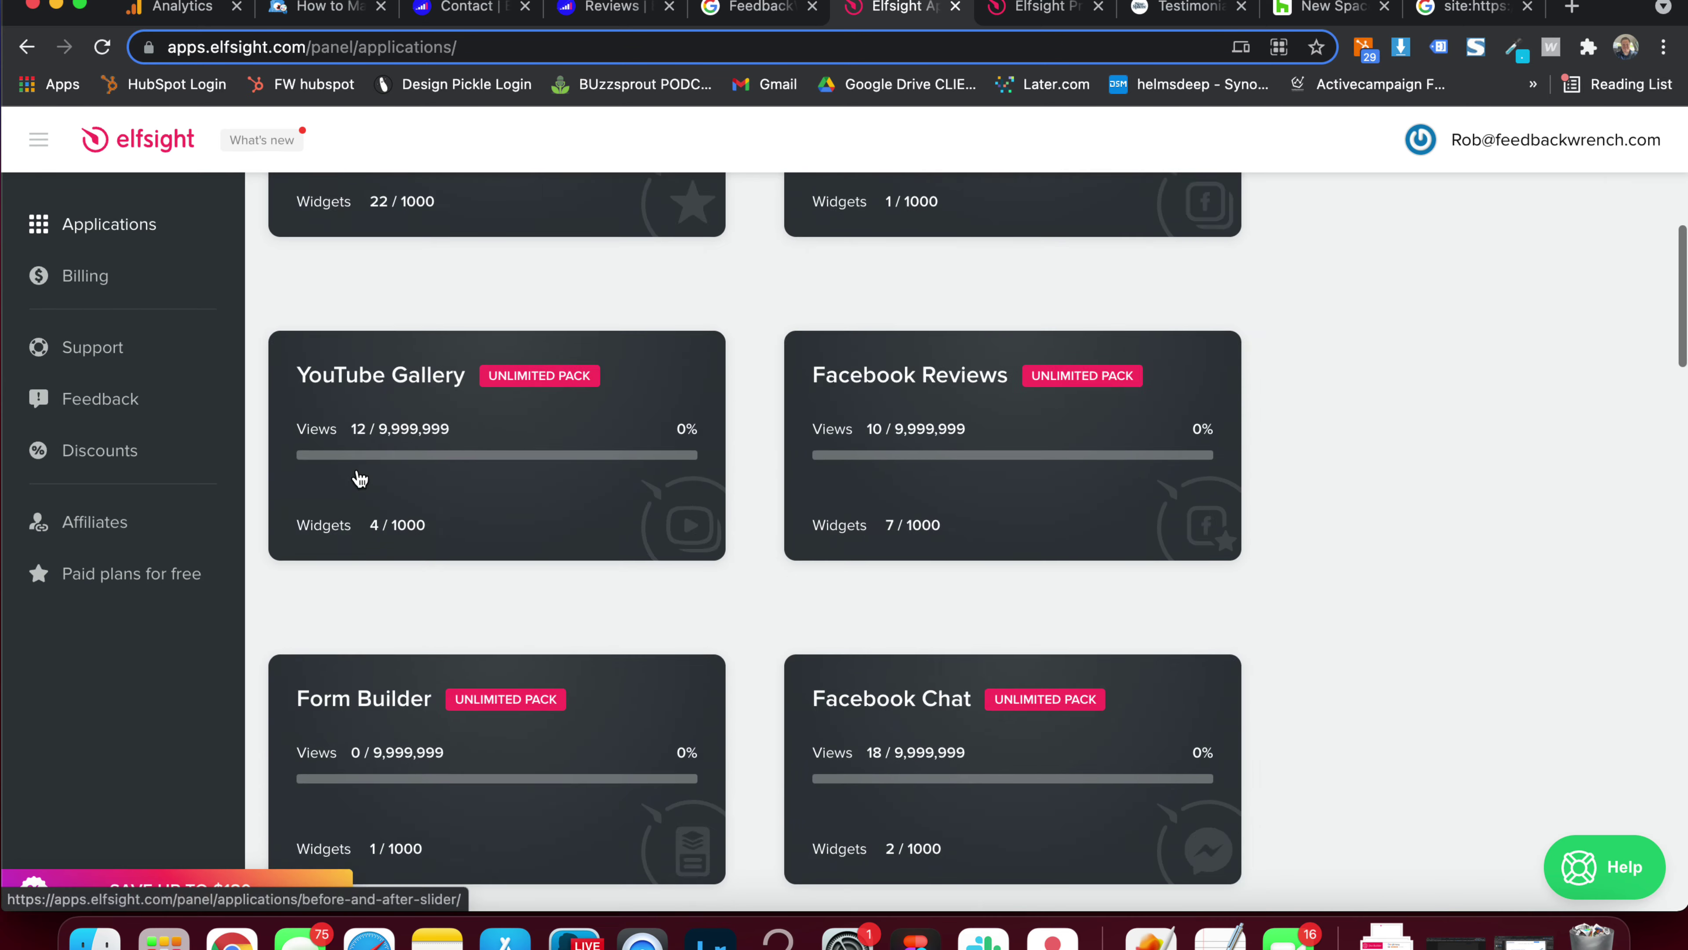
pyautogui.scroll(-12, 358, 477)
pyautogui.scroll(-10, 359, 477)
pyautogui.scroll(4, 412, 505)
# Browse the Forms and Audio app categories, then filter the catalog to Reviews apps
pyautogui.click(857, 339)
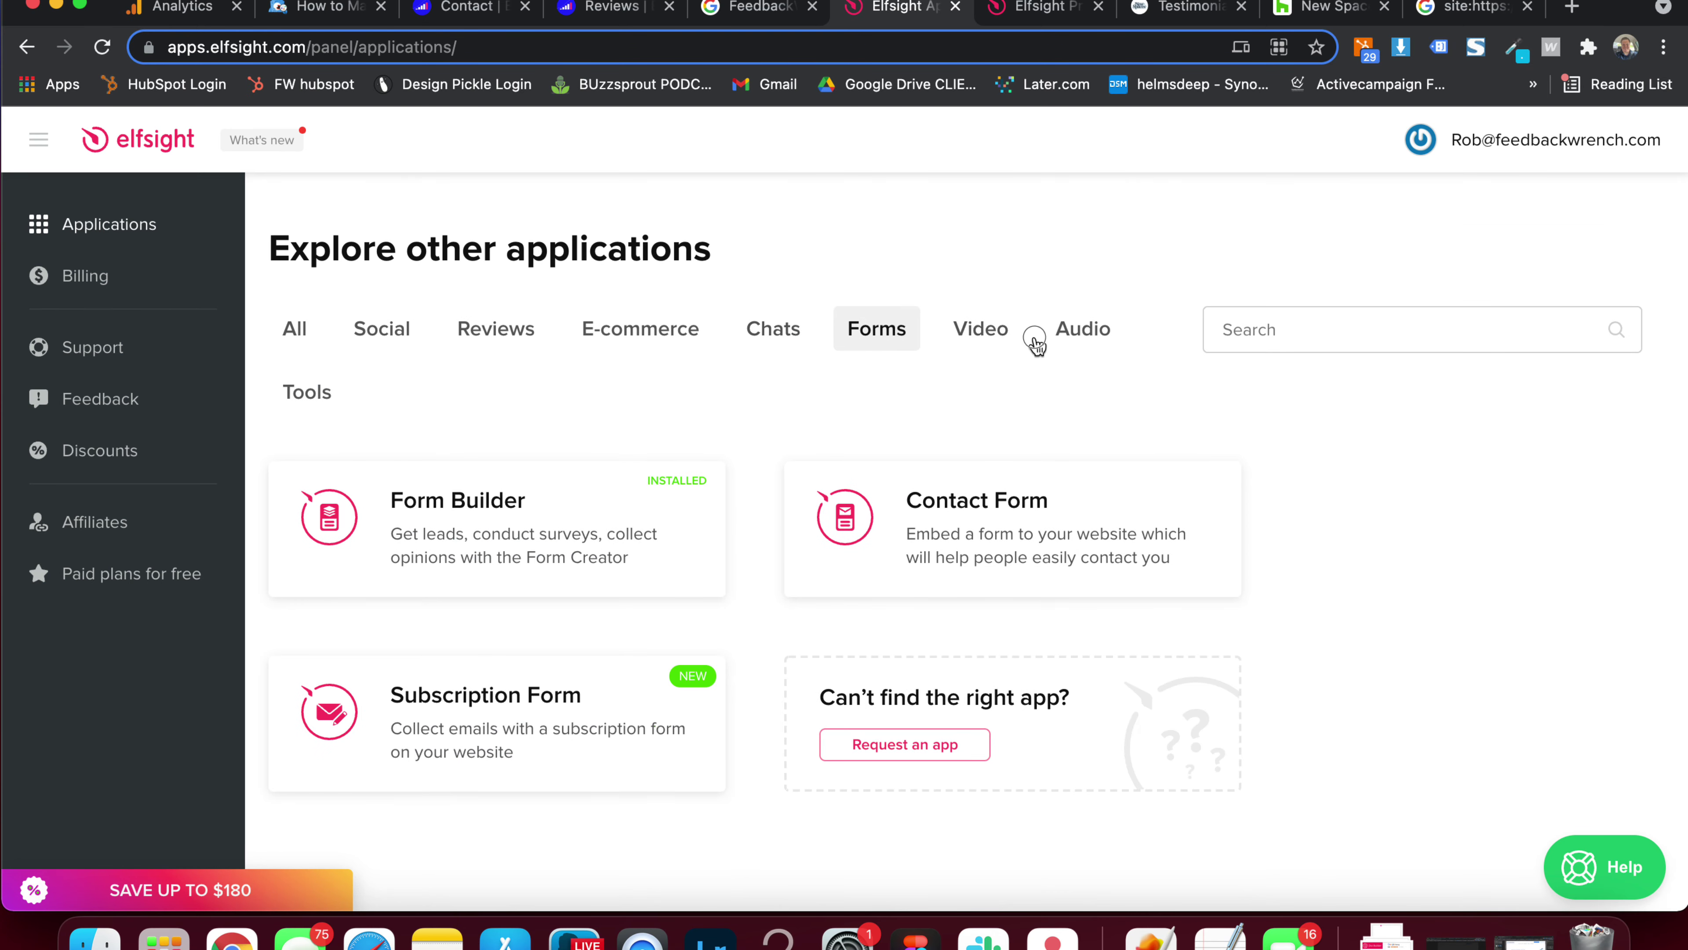
pyautogui.click(1083, 336)
pyautogui.moveTo(870, 506)
pyautogui.scroll(-3, 765, 460)
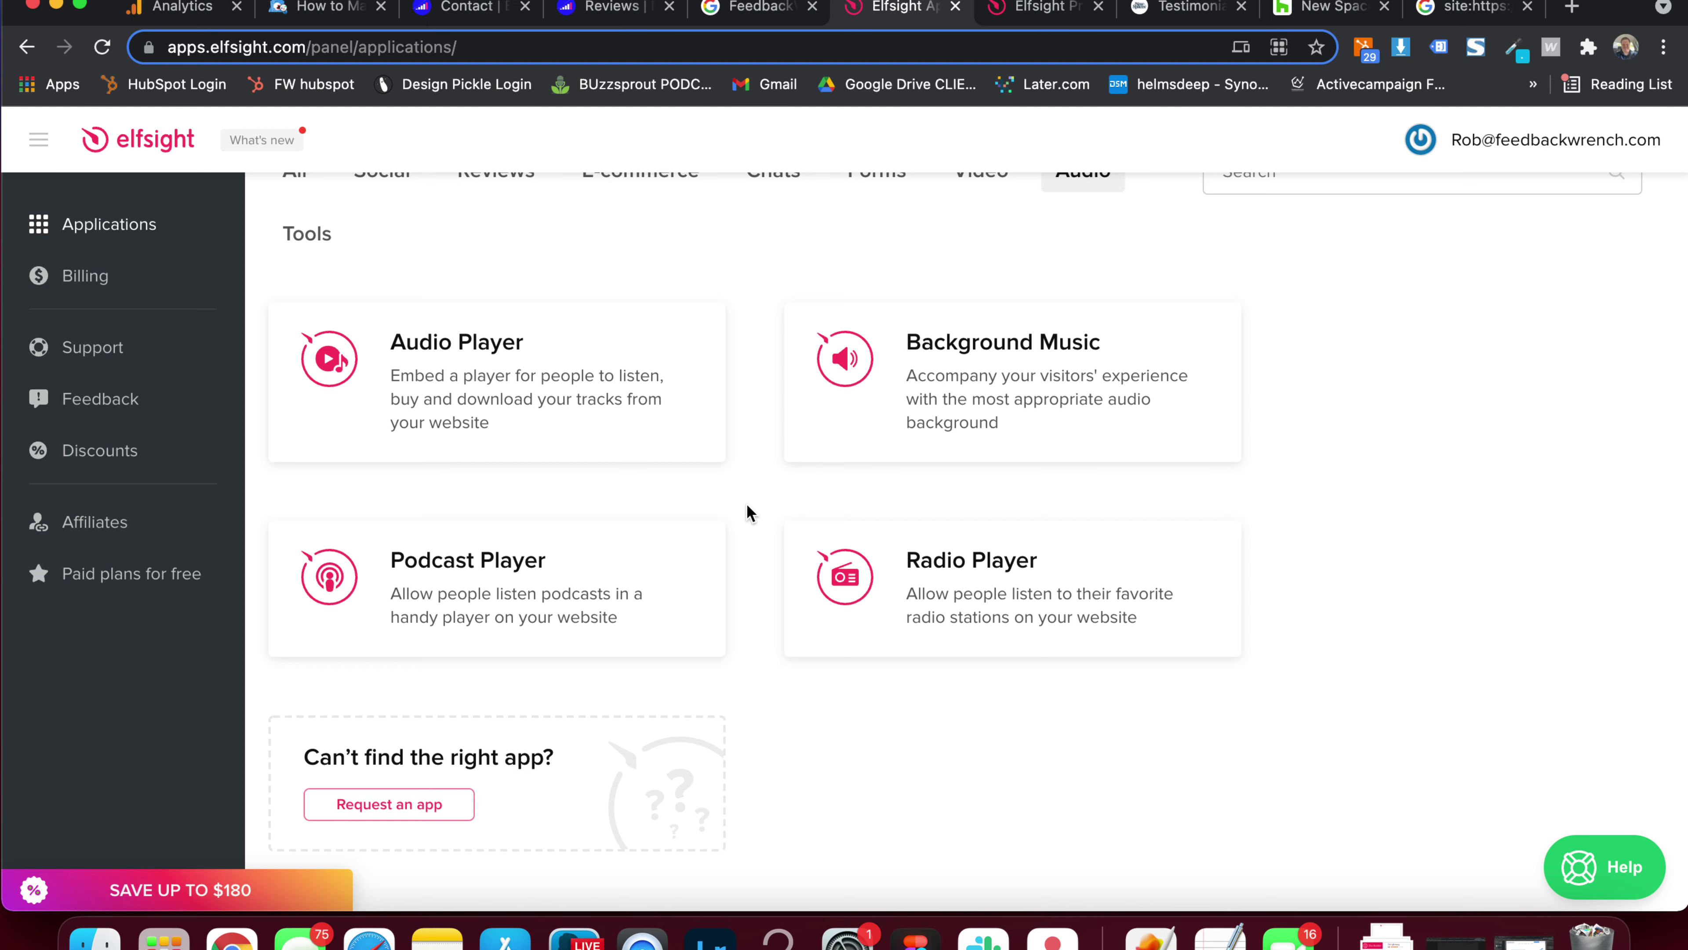
pyautogui.scroll(-1, 747, 511)
pyautogui.scroll(5, 746, 511)
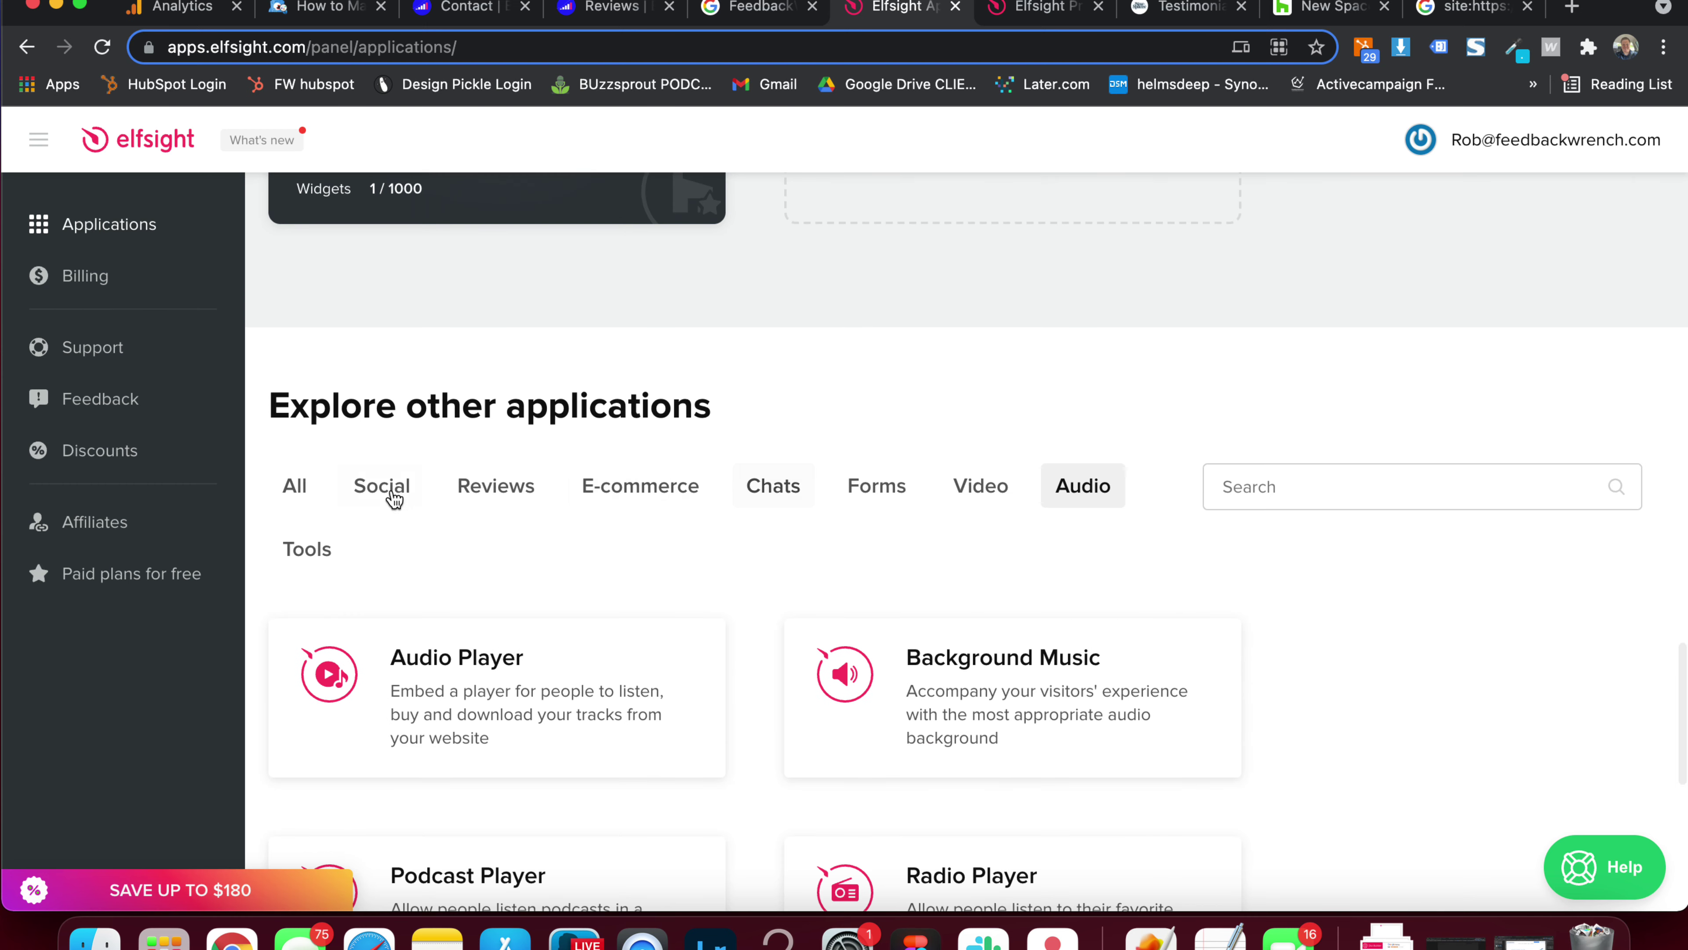
pyautogui.click(510, 494)
pyautogui.scroll(-4, 677, 345)
# Start a new All-in-One Reviews widget and preview the Grid and Carousel templates
pyautogui.click(985, 403)
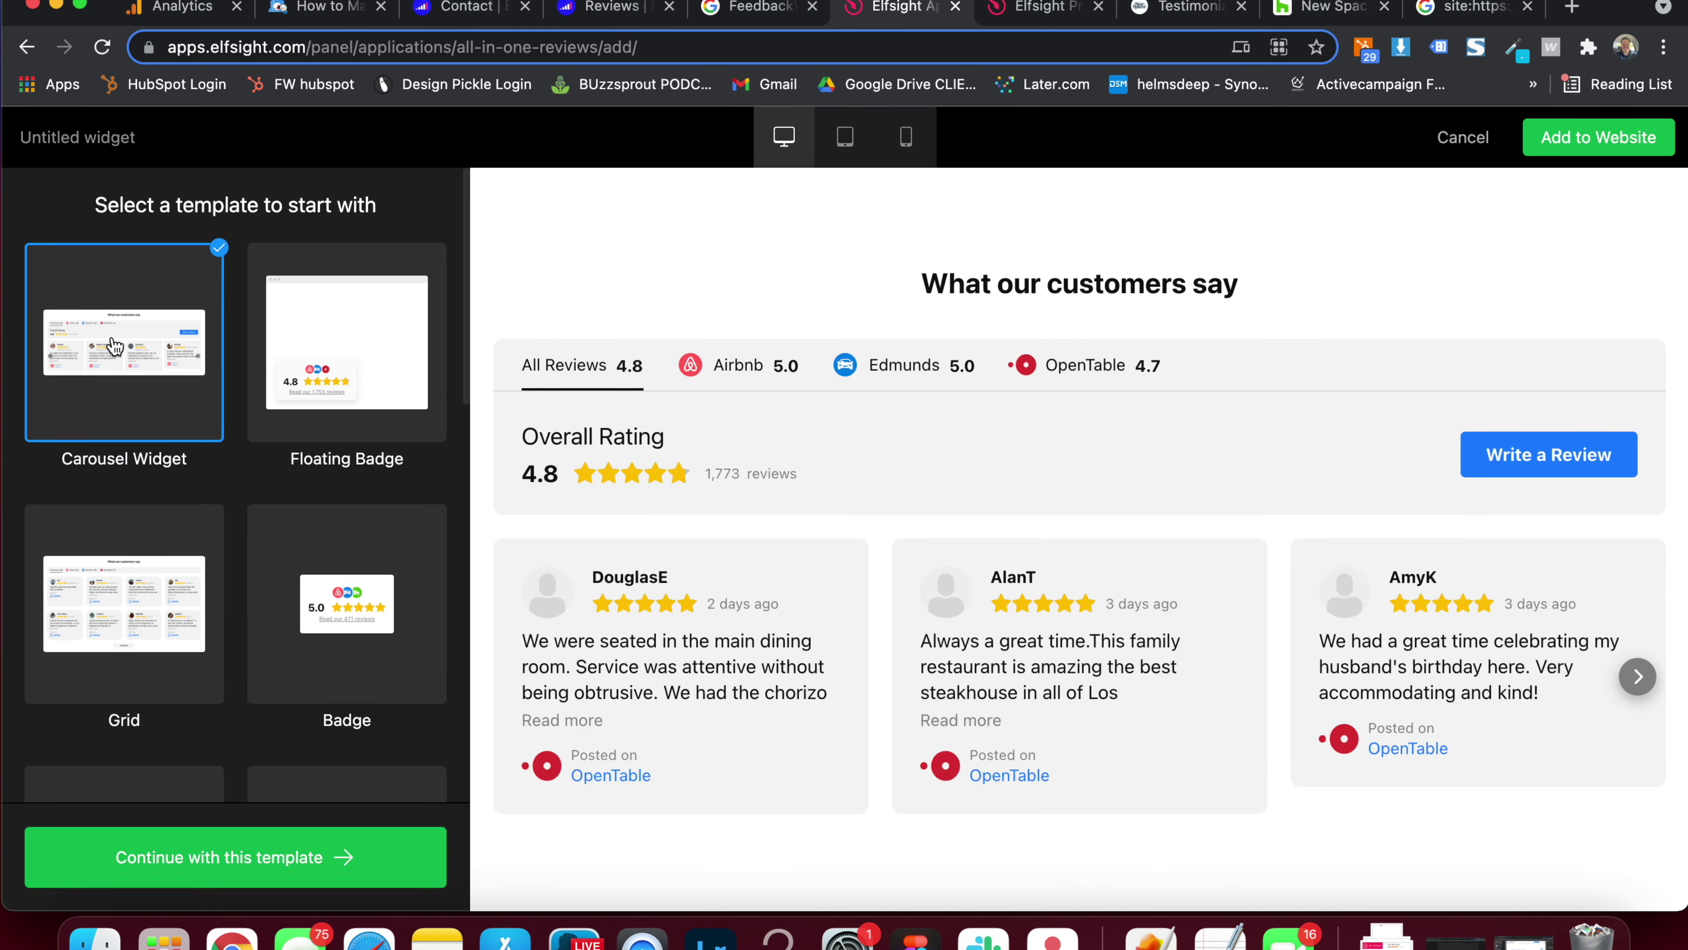
pyautogui.click(154, 651)
pyautogui.click(111, 352)
pyautogui.click(1638, 677)
pyautogui.click(1638, 677)
# Preview the Badge, Slider and Dark Carousel templates, then pick Masonry
pyautogui.click(379, 603)
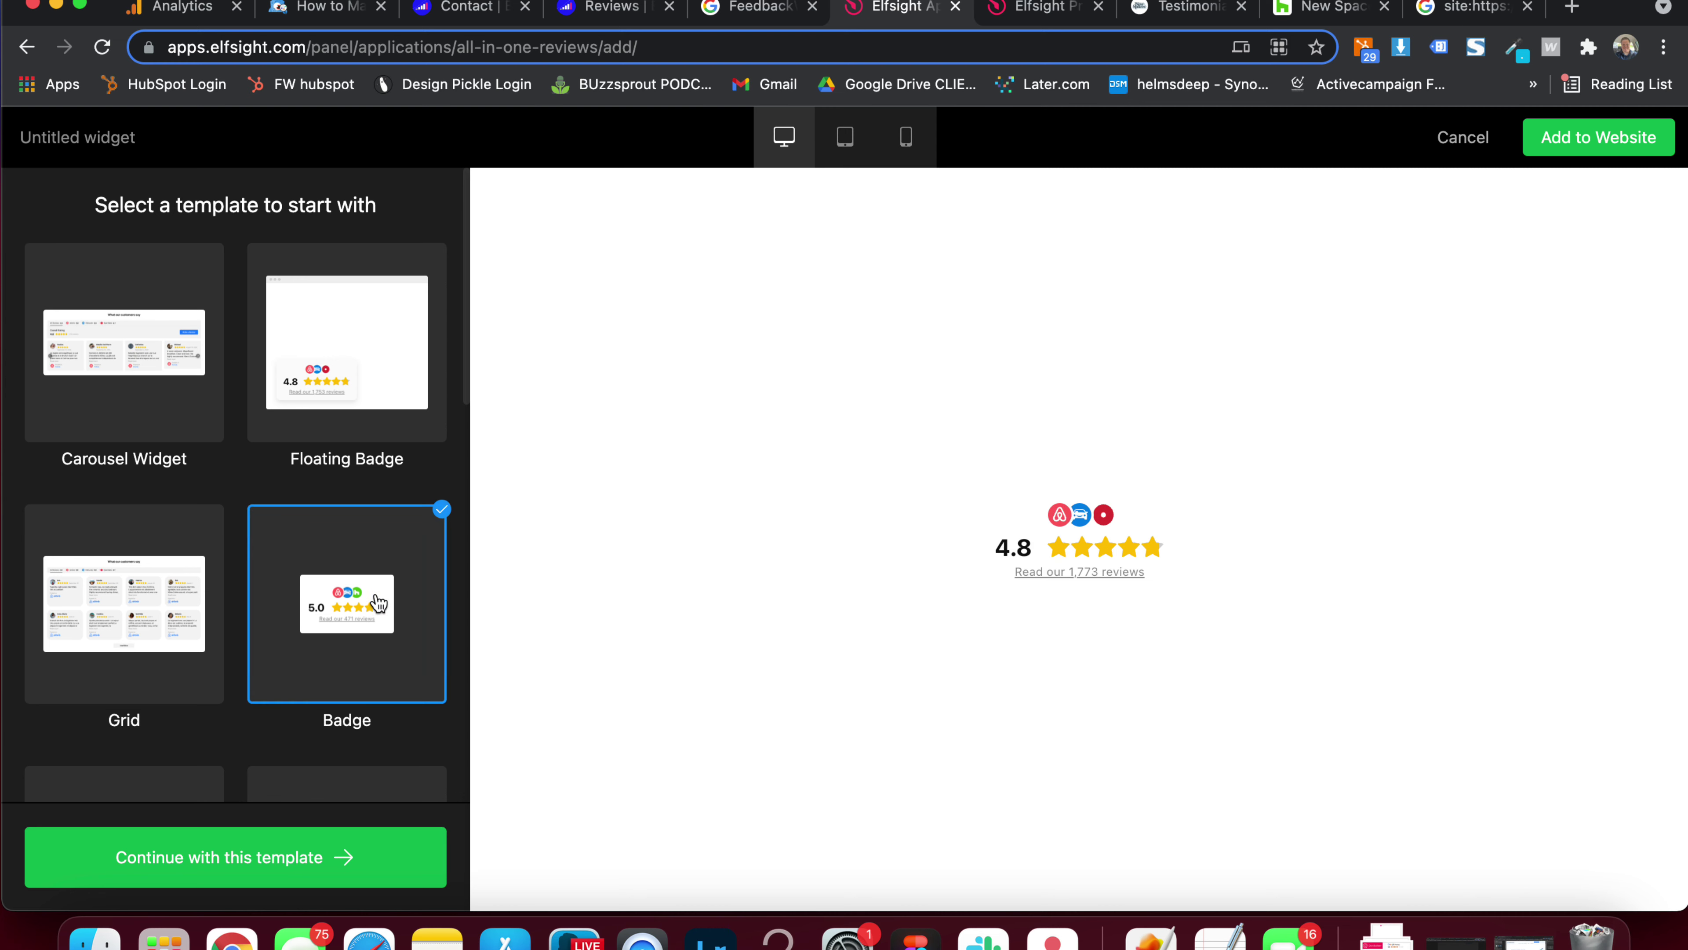
pyautogui.scroll(-6, 248, 585)
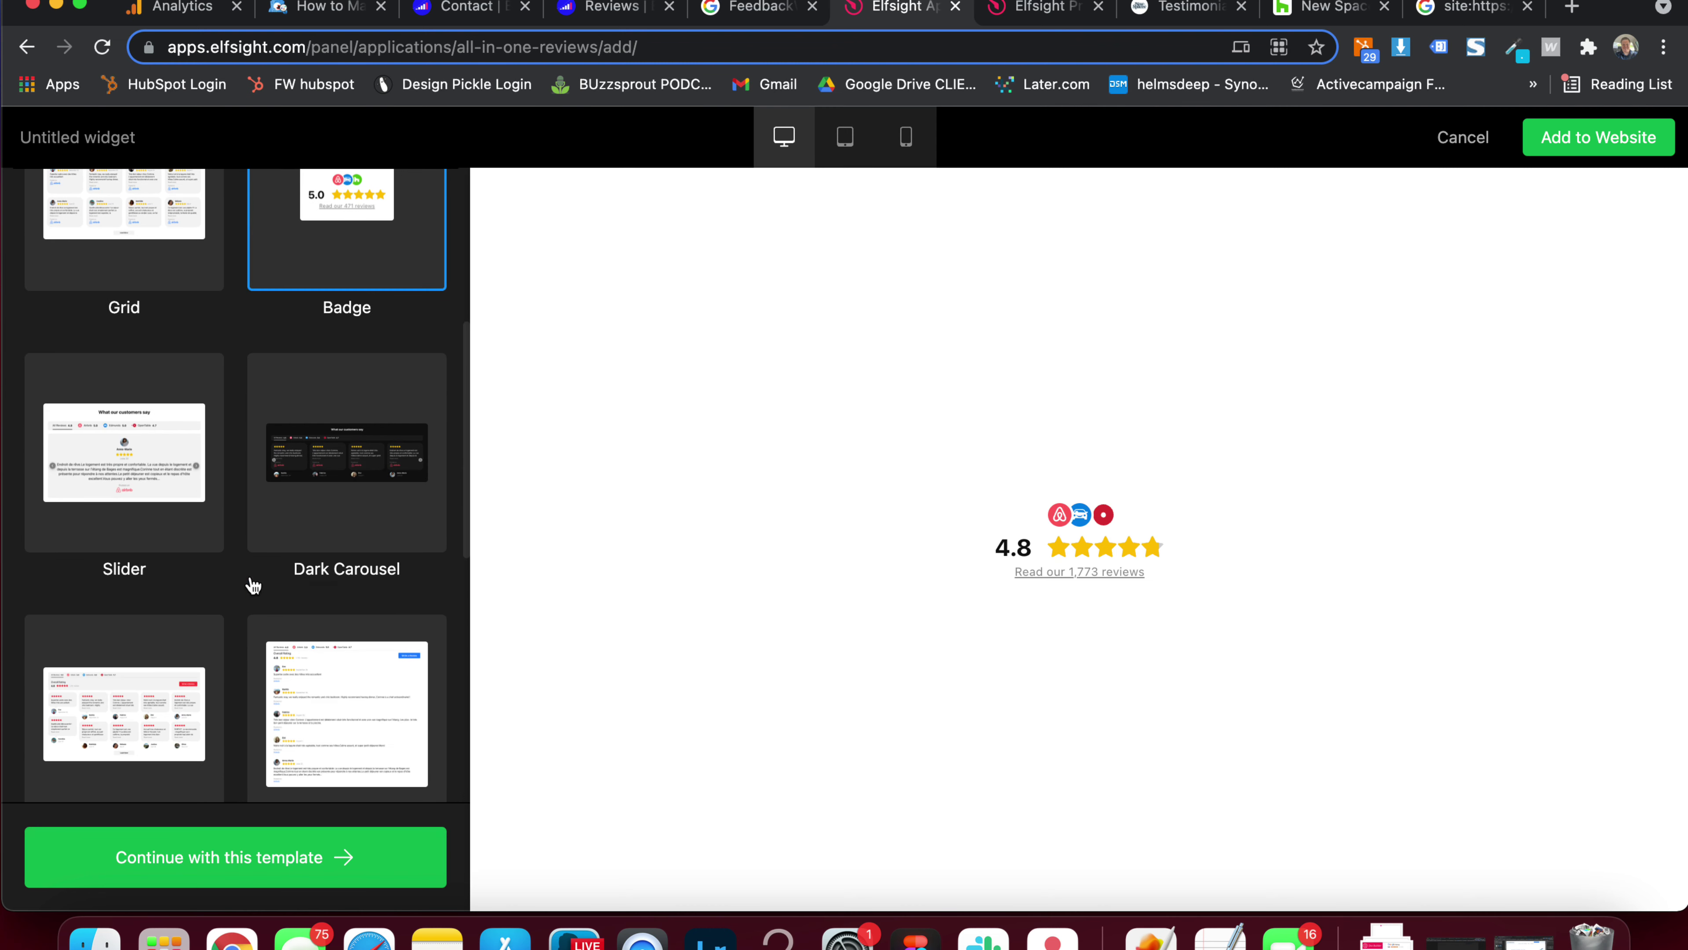
pyautogui.click(104, 419)
pyautogui.scroll(-1, 791, 618)
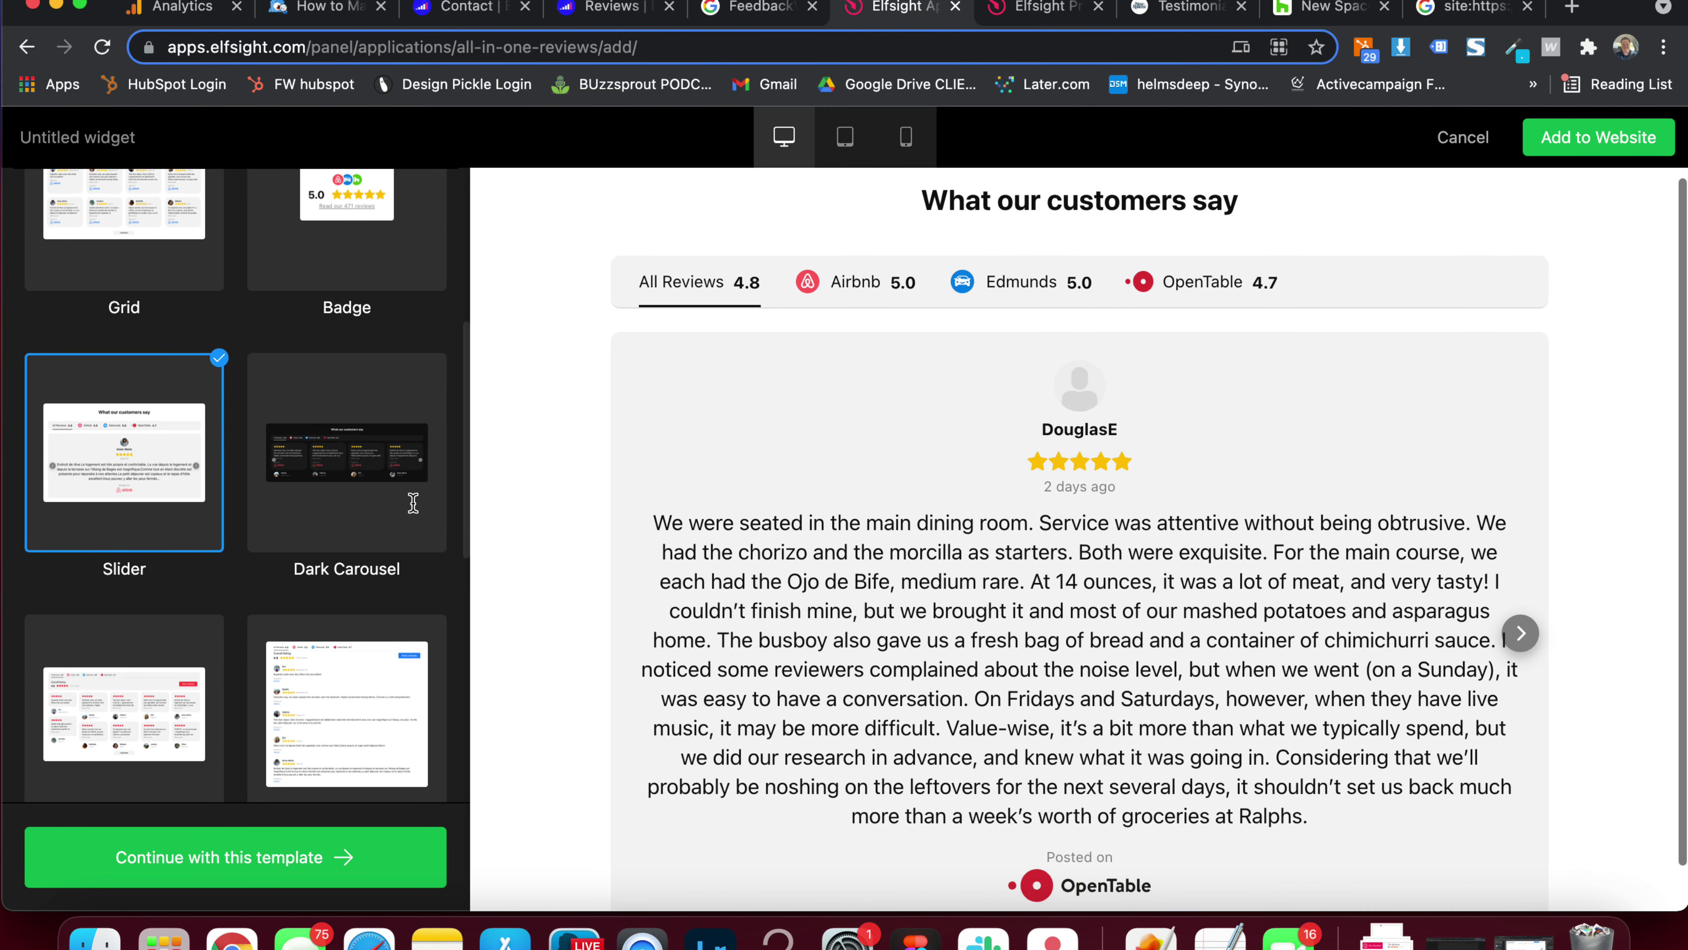
pyautogui.click(327, 466)
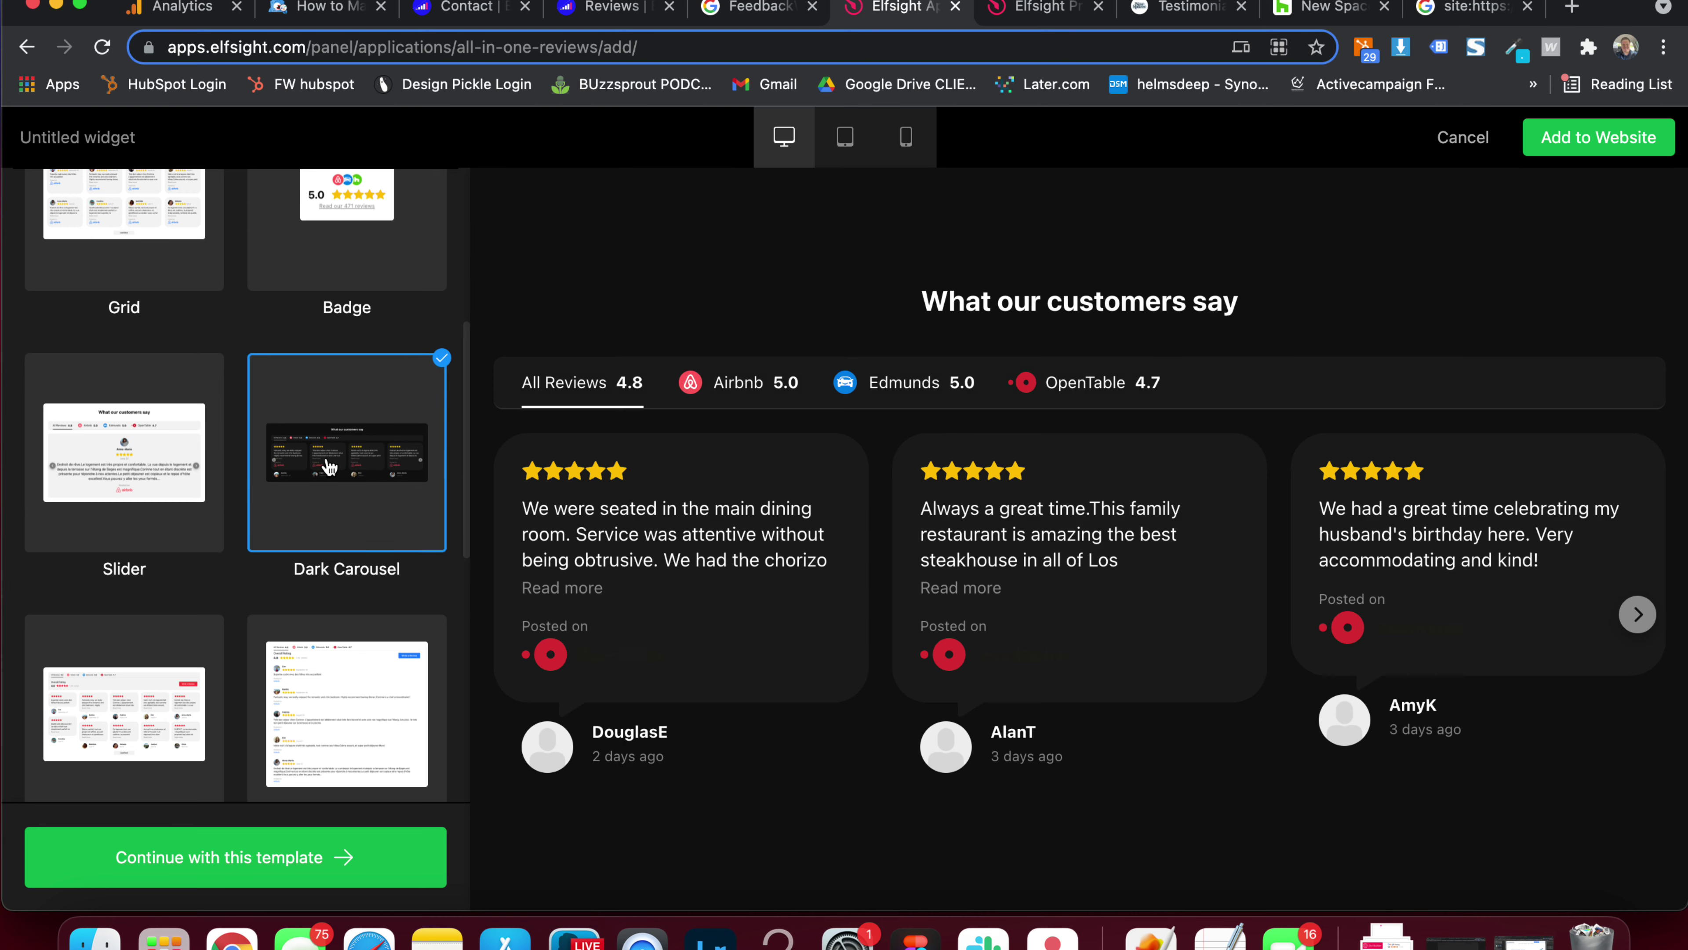
pyautogui.scroll(3, 266, 466)
pyautogui.scroll(-7, 199, 466)
pyautogui.click(140, 463)
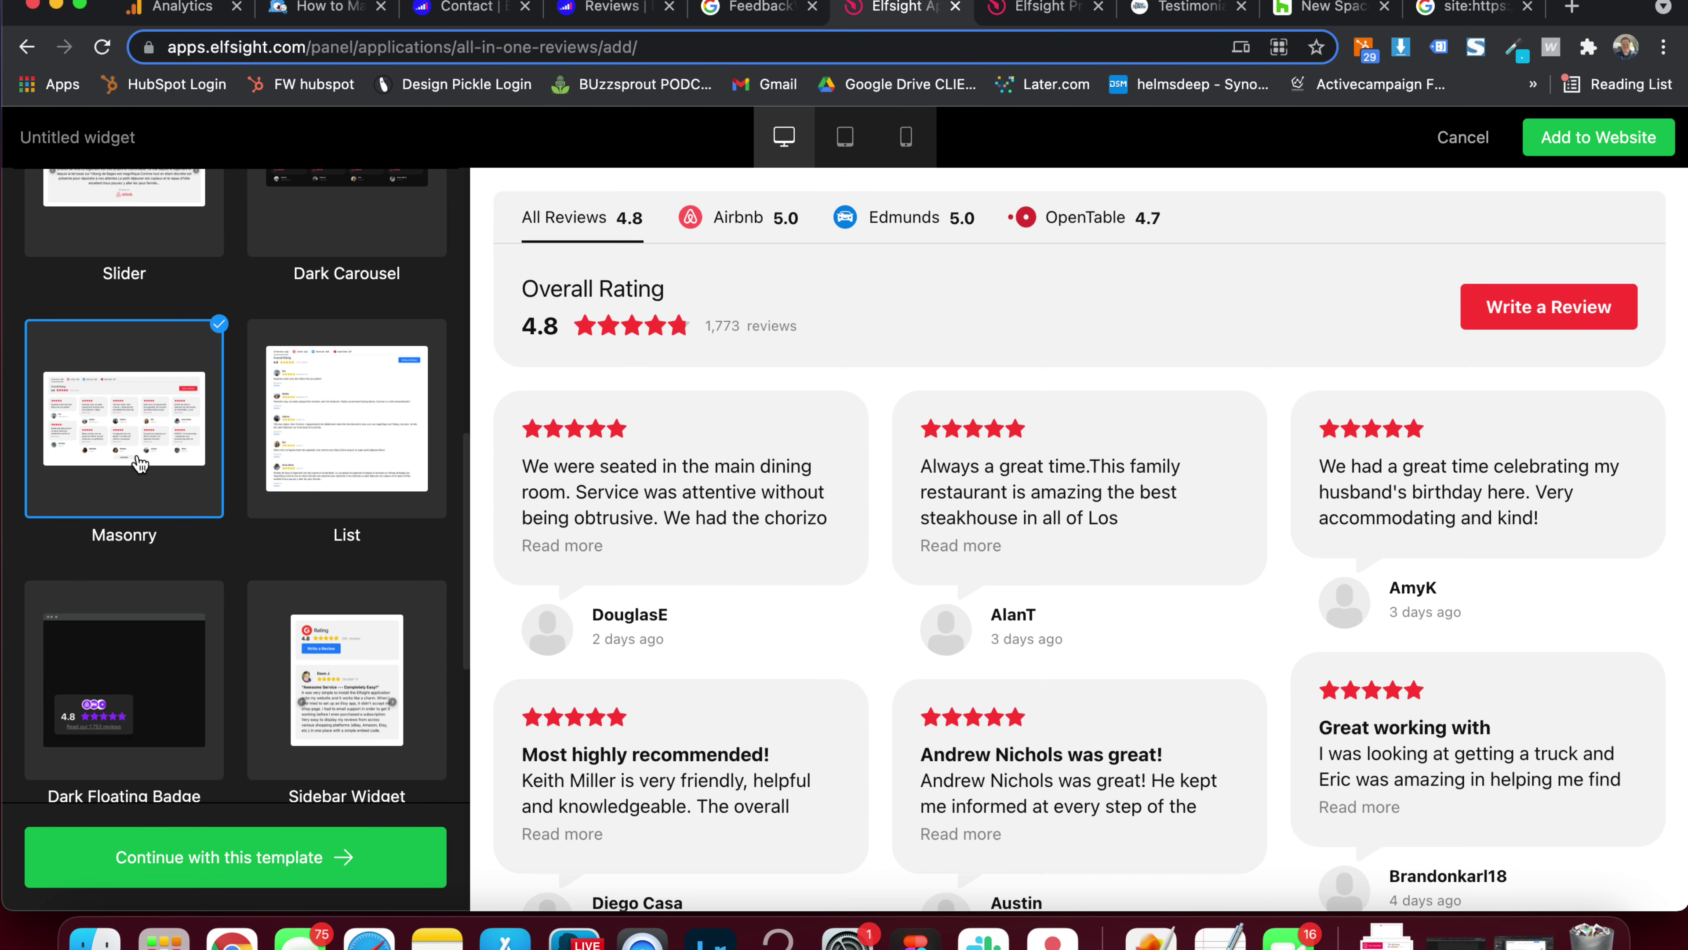
# Continue with Masonry and add Google Place as a review source
pyautogui.click(207, 856)
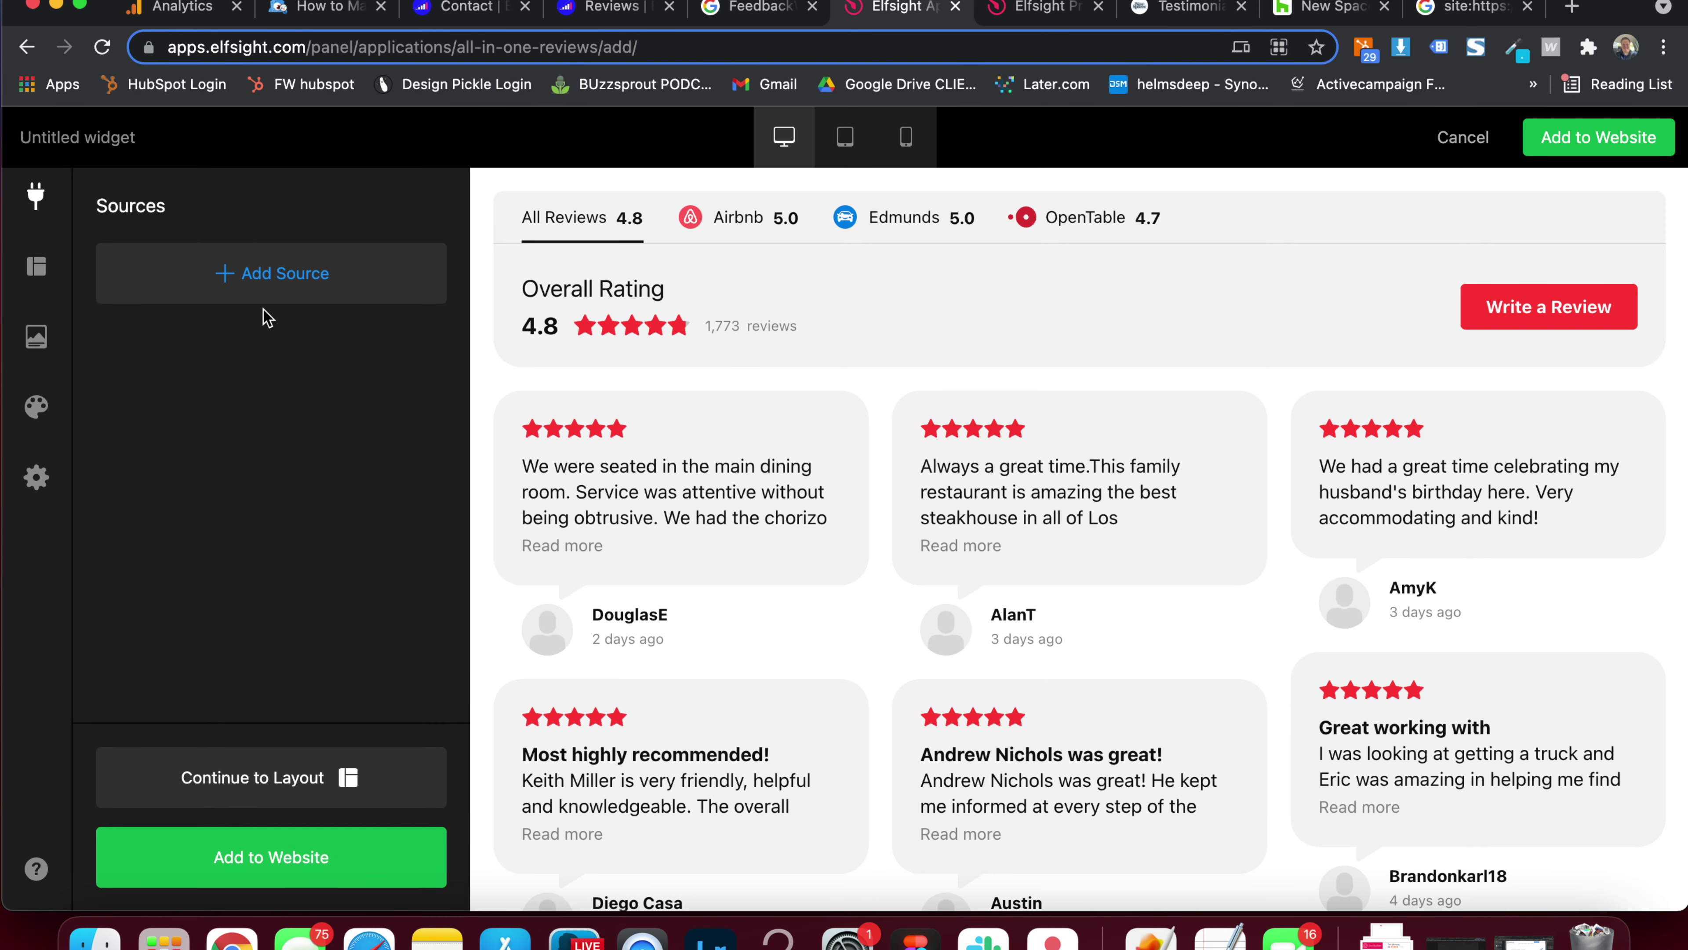
pyautogui.click(267, 289)
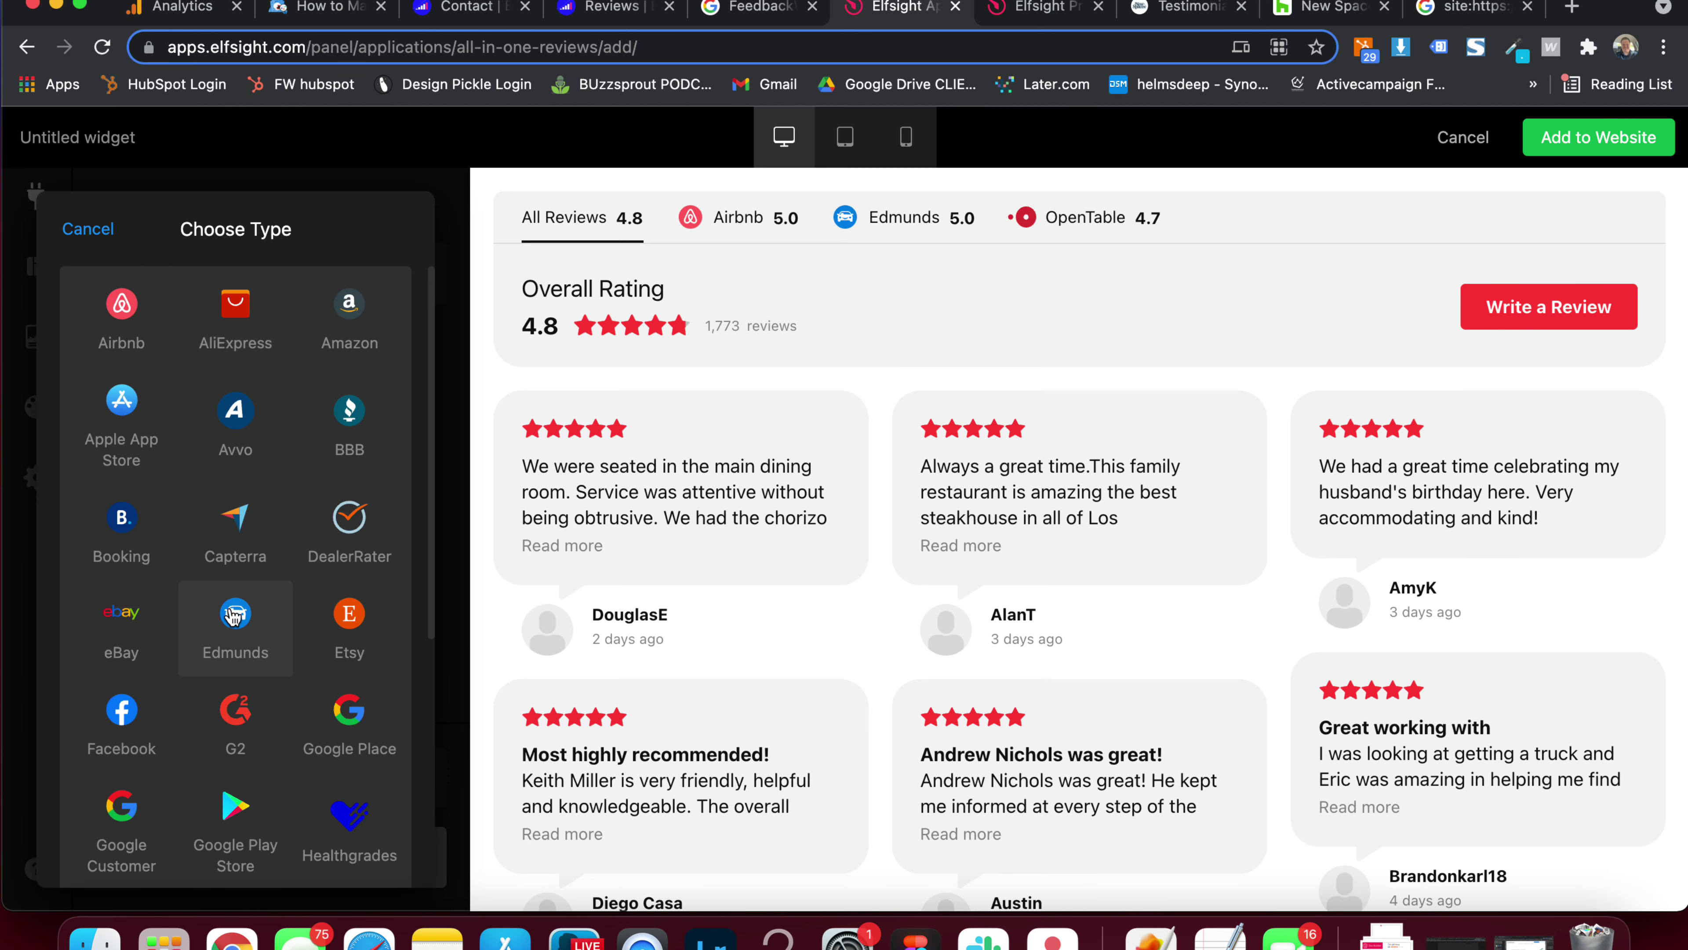
pyautogui.scroll(-3, 237, 625)
pyautogui.click(349, 542)
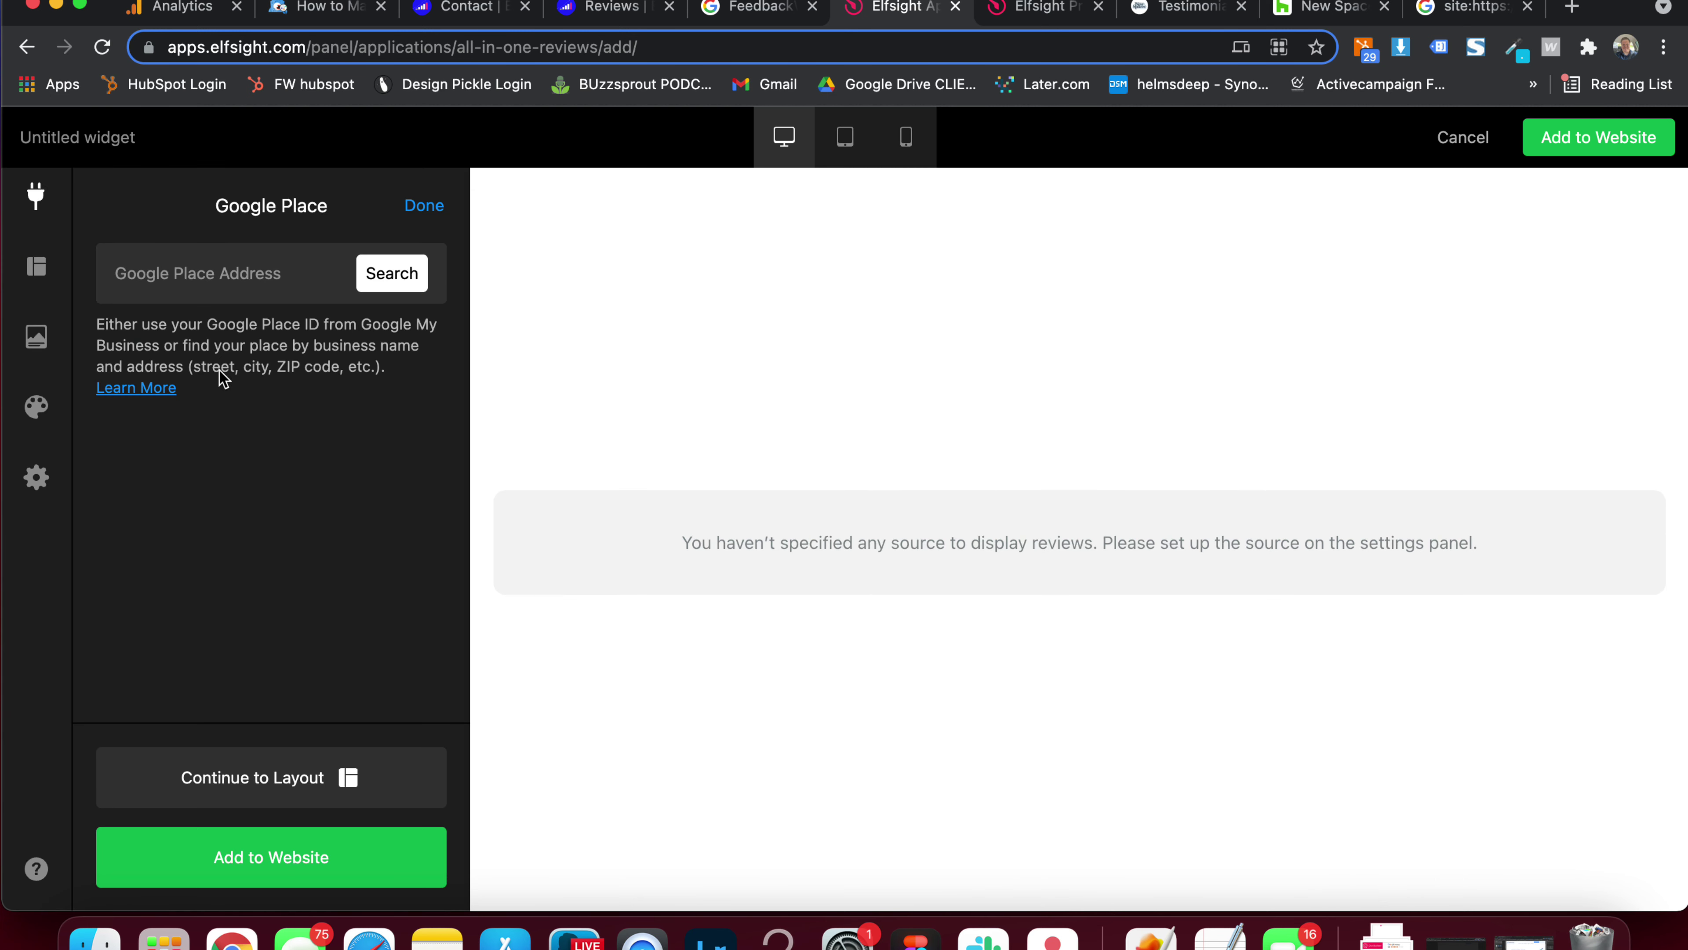
# Search for FeedbackWrench and connect its Lakeville listing as the Google Place source
pyautogui.click(229, 295)
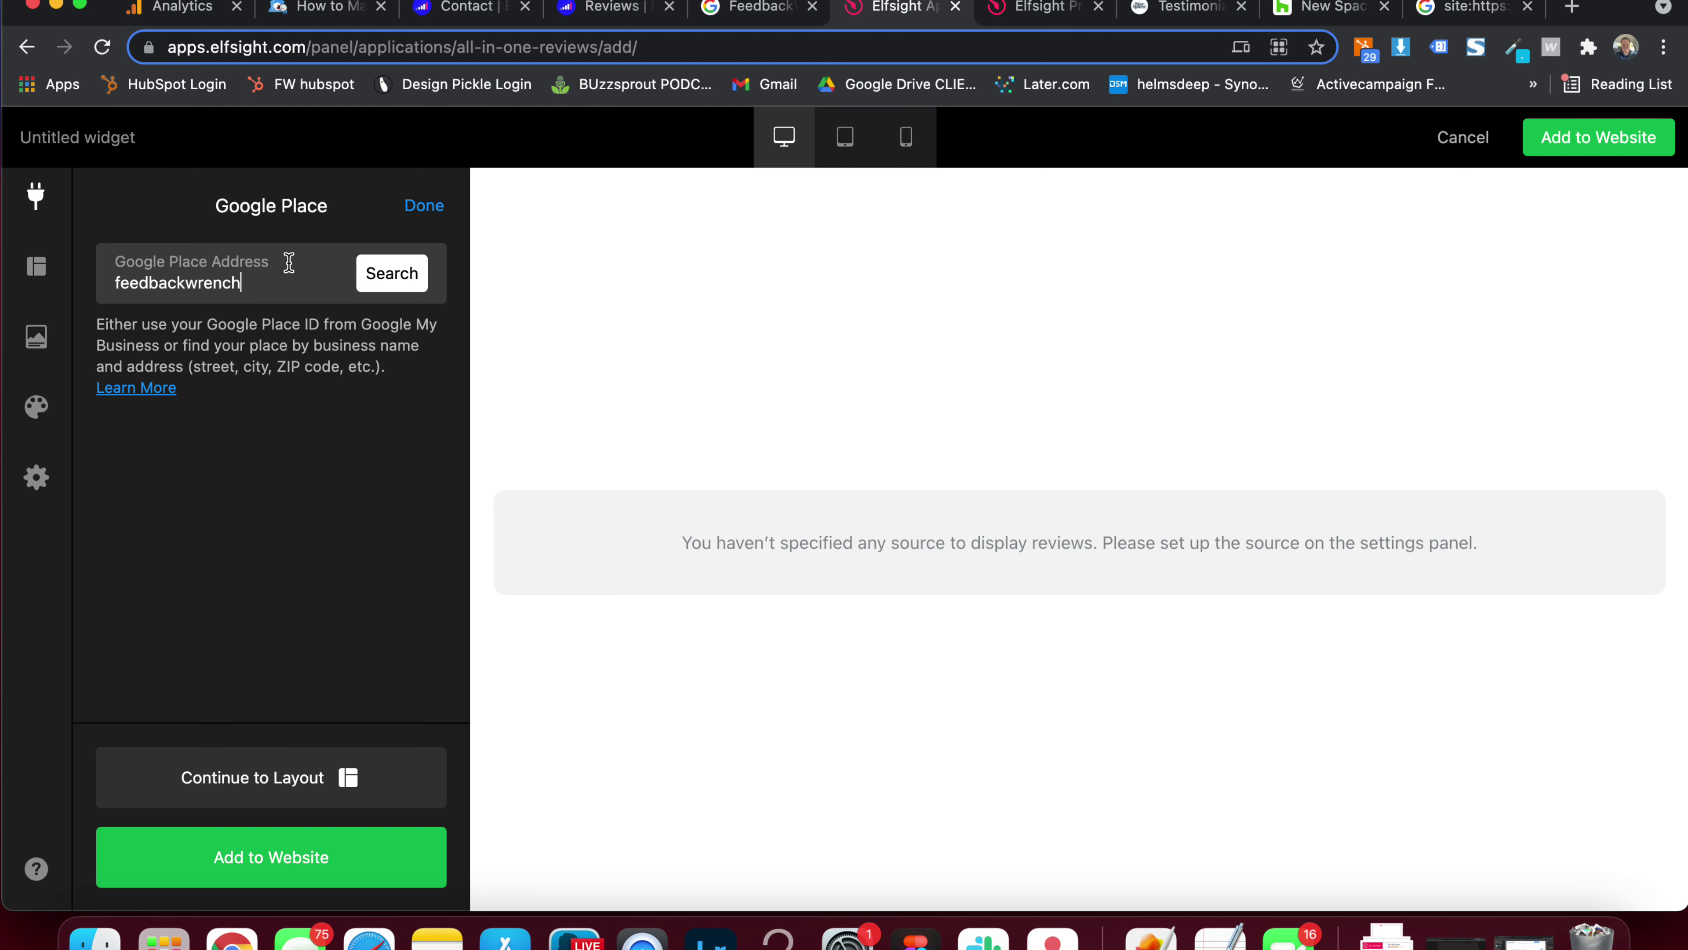
pyautogui.click(389, 286)
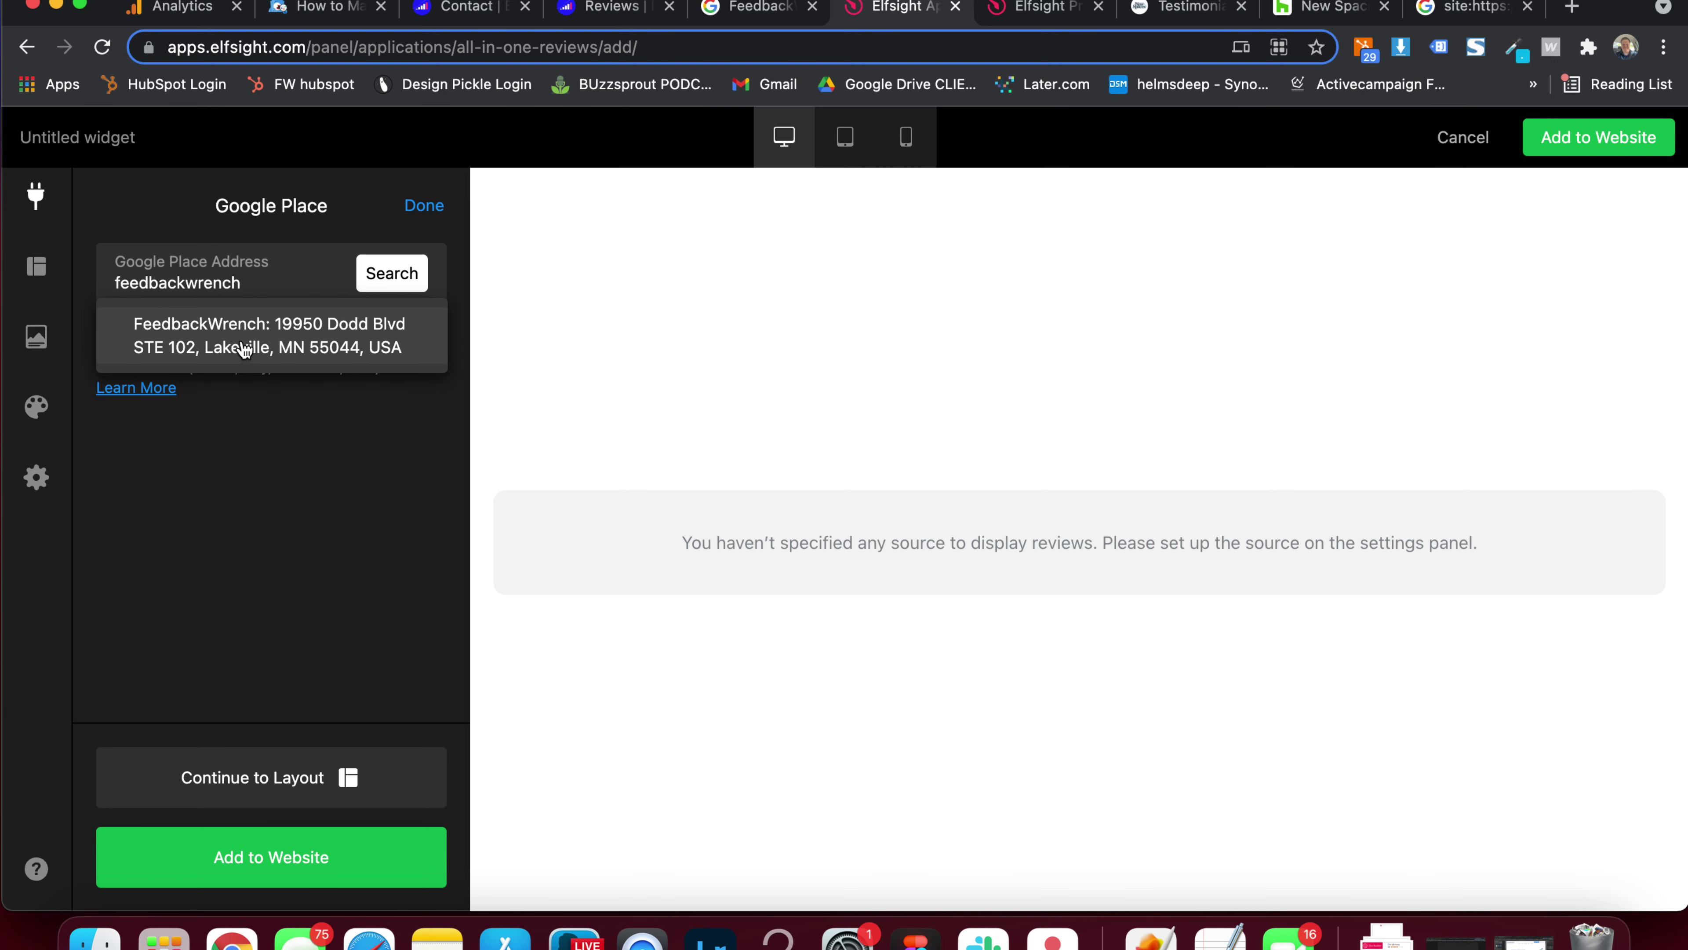
pyautogui.click(244, 347)
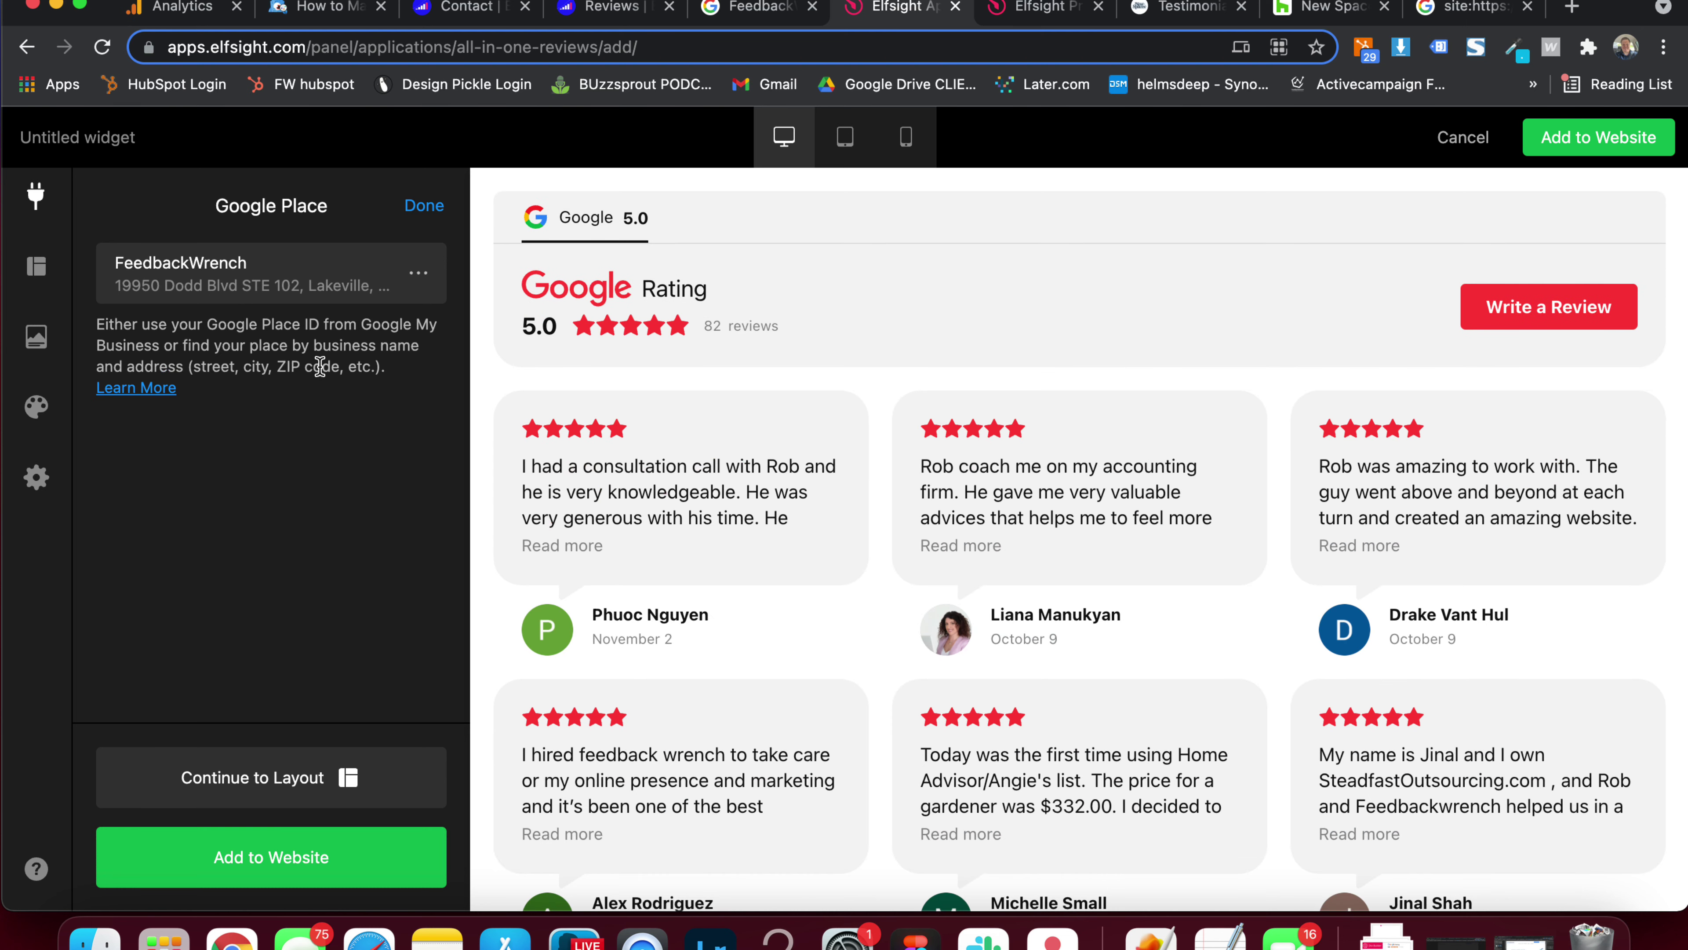
pyautogui.scroll(-10, 786, 449)
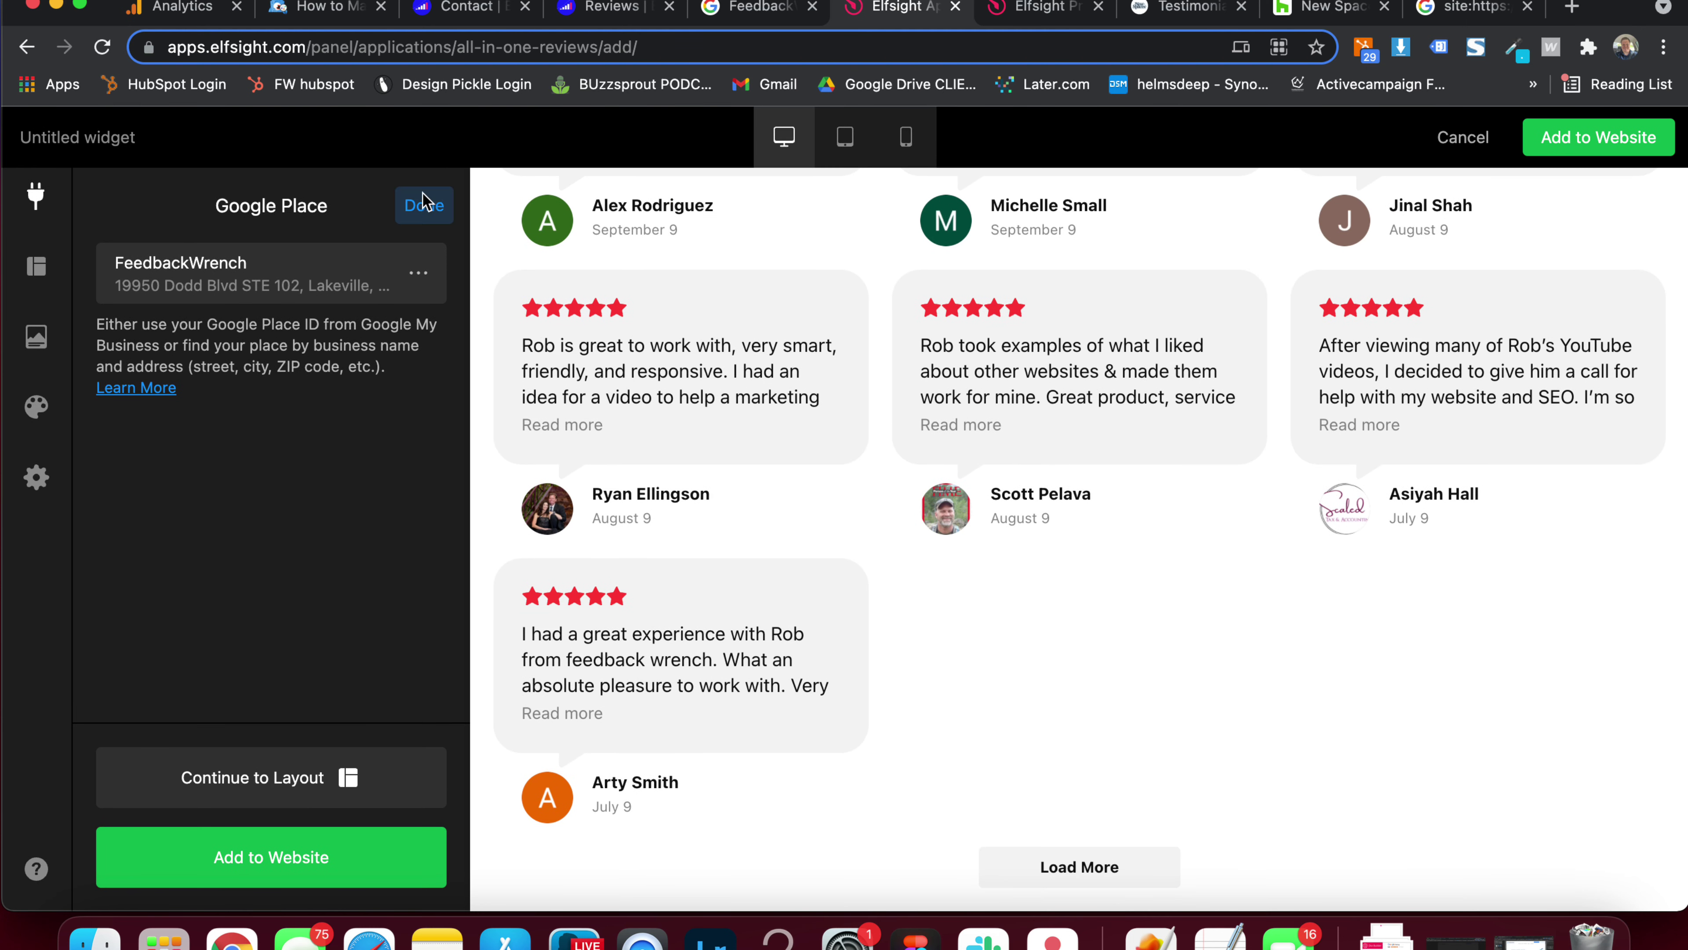
pyautogui.click(420, 210)
# Open the source-type chooser again and pick Zillow as the second review source
pyautogui.click(236, 331)
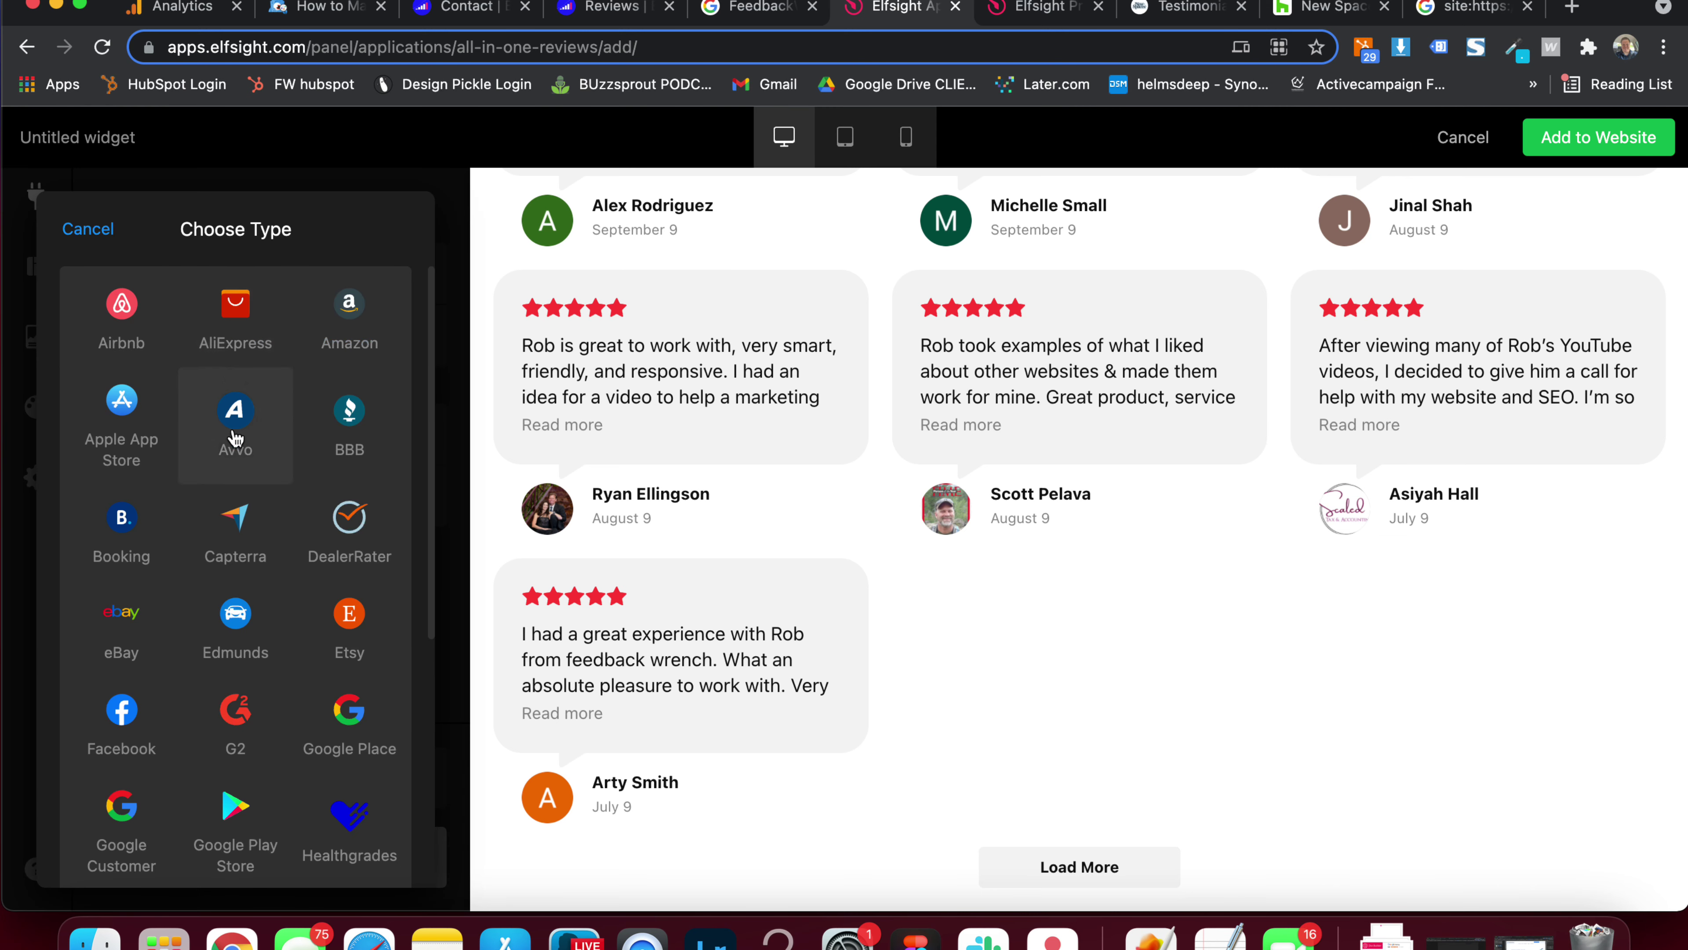
pyautogui.scroll(-6, 266, 498)
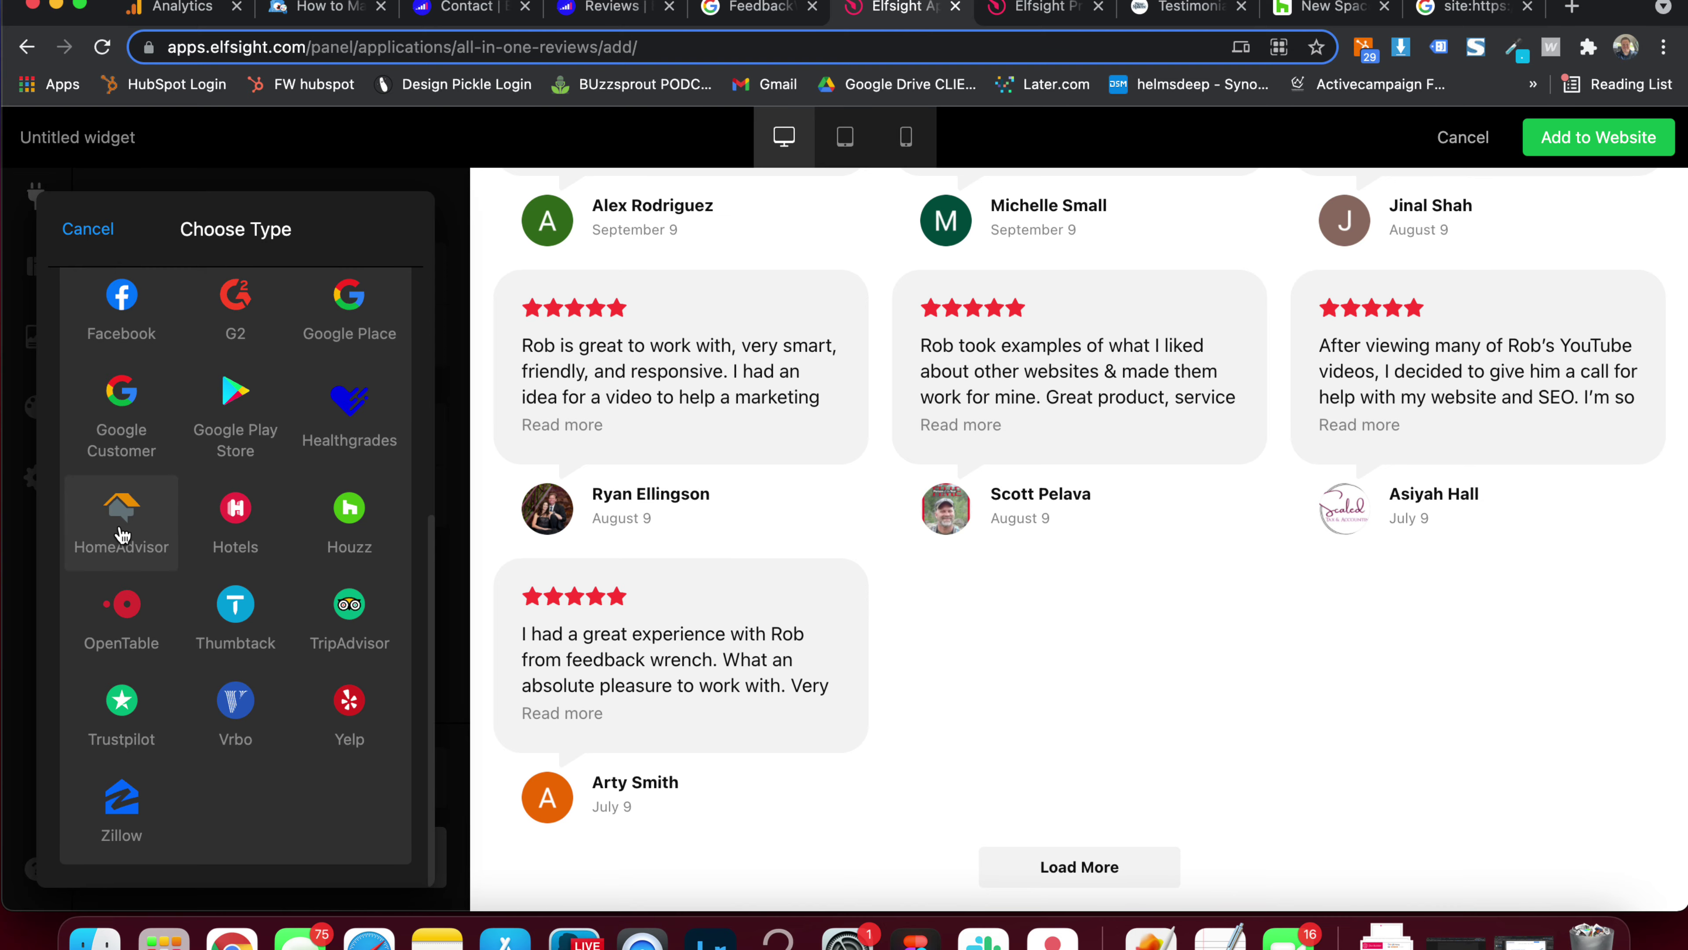
pyautogui.scroll(5, 121, 534)
pyautogui.scroll(-3, 266, 529)
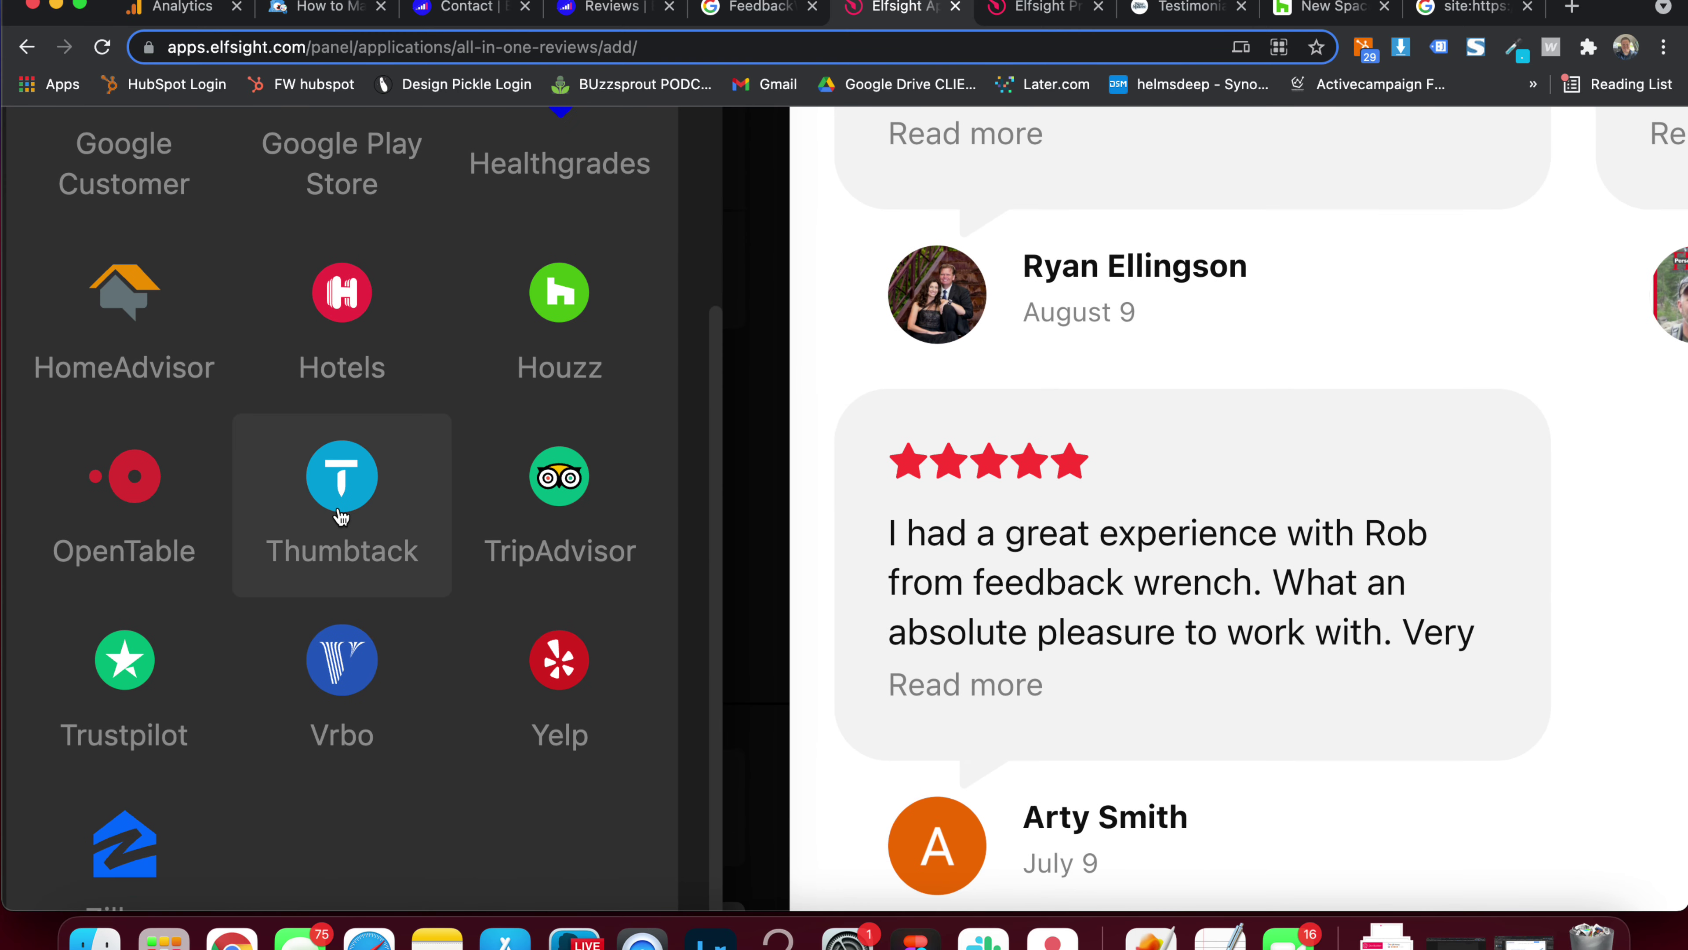
pyautogui.scroll(-3, 342, 515)
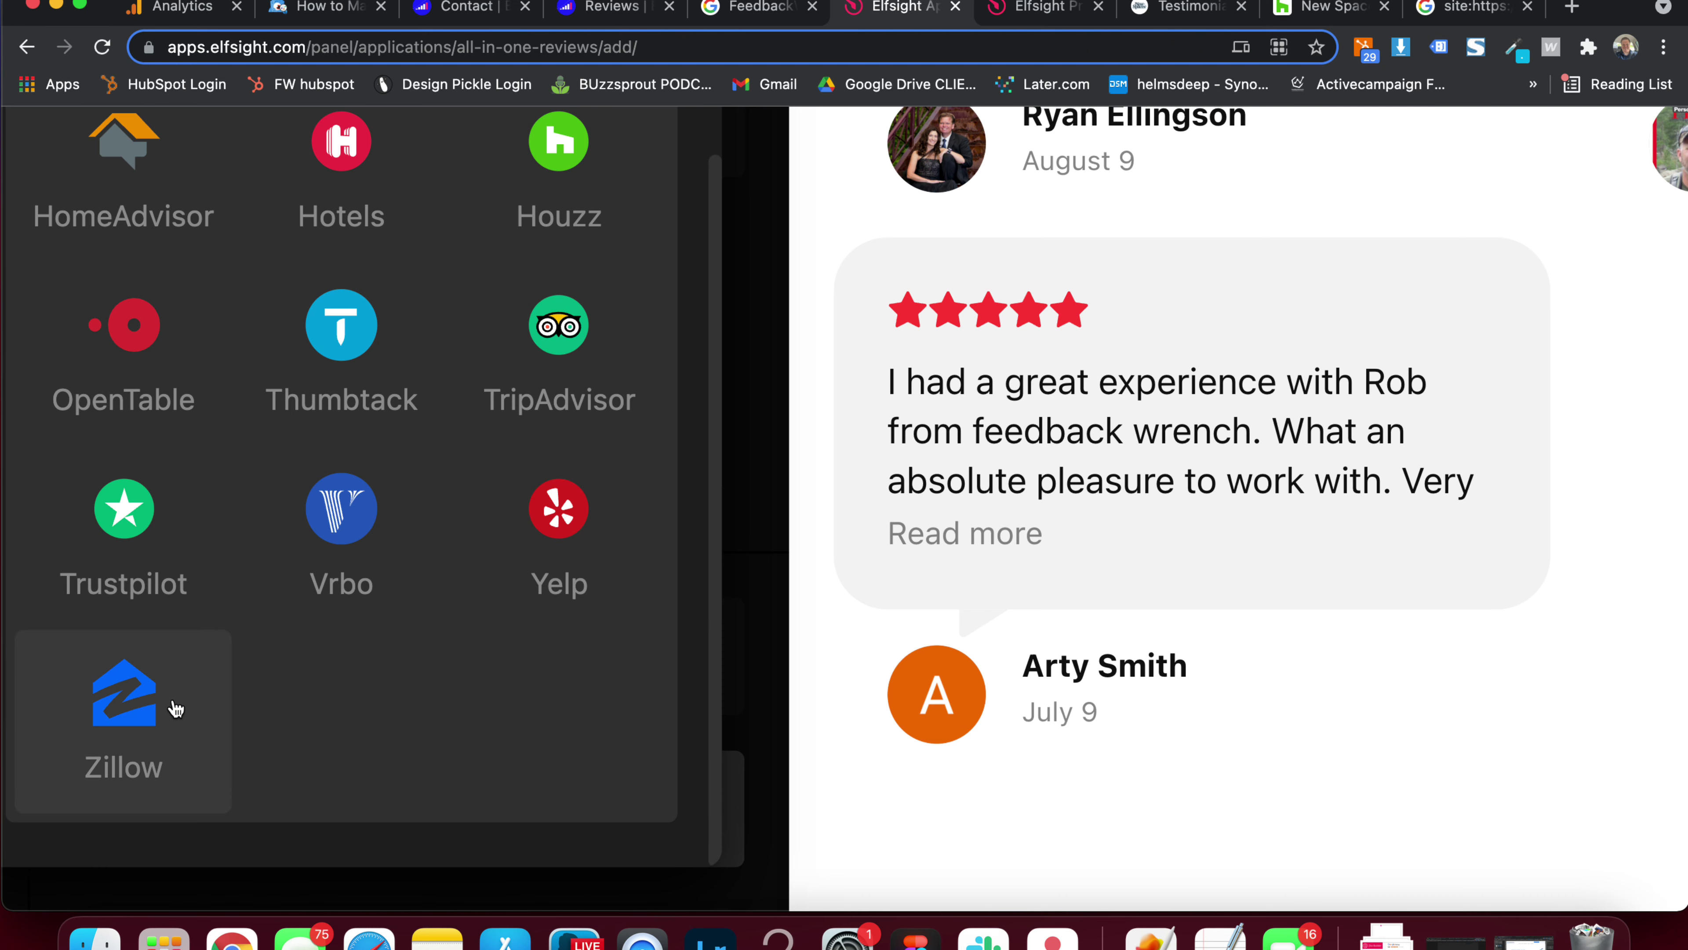
pyautogui.scroll(-5, 176, 709)
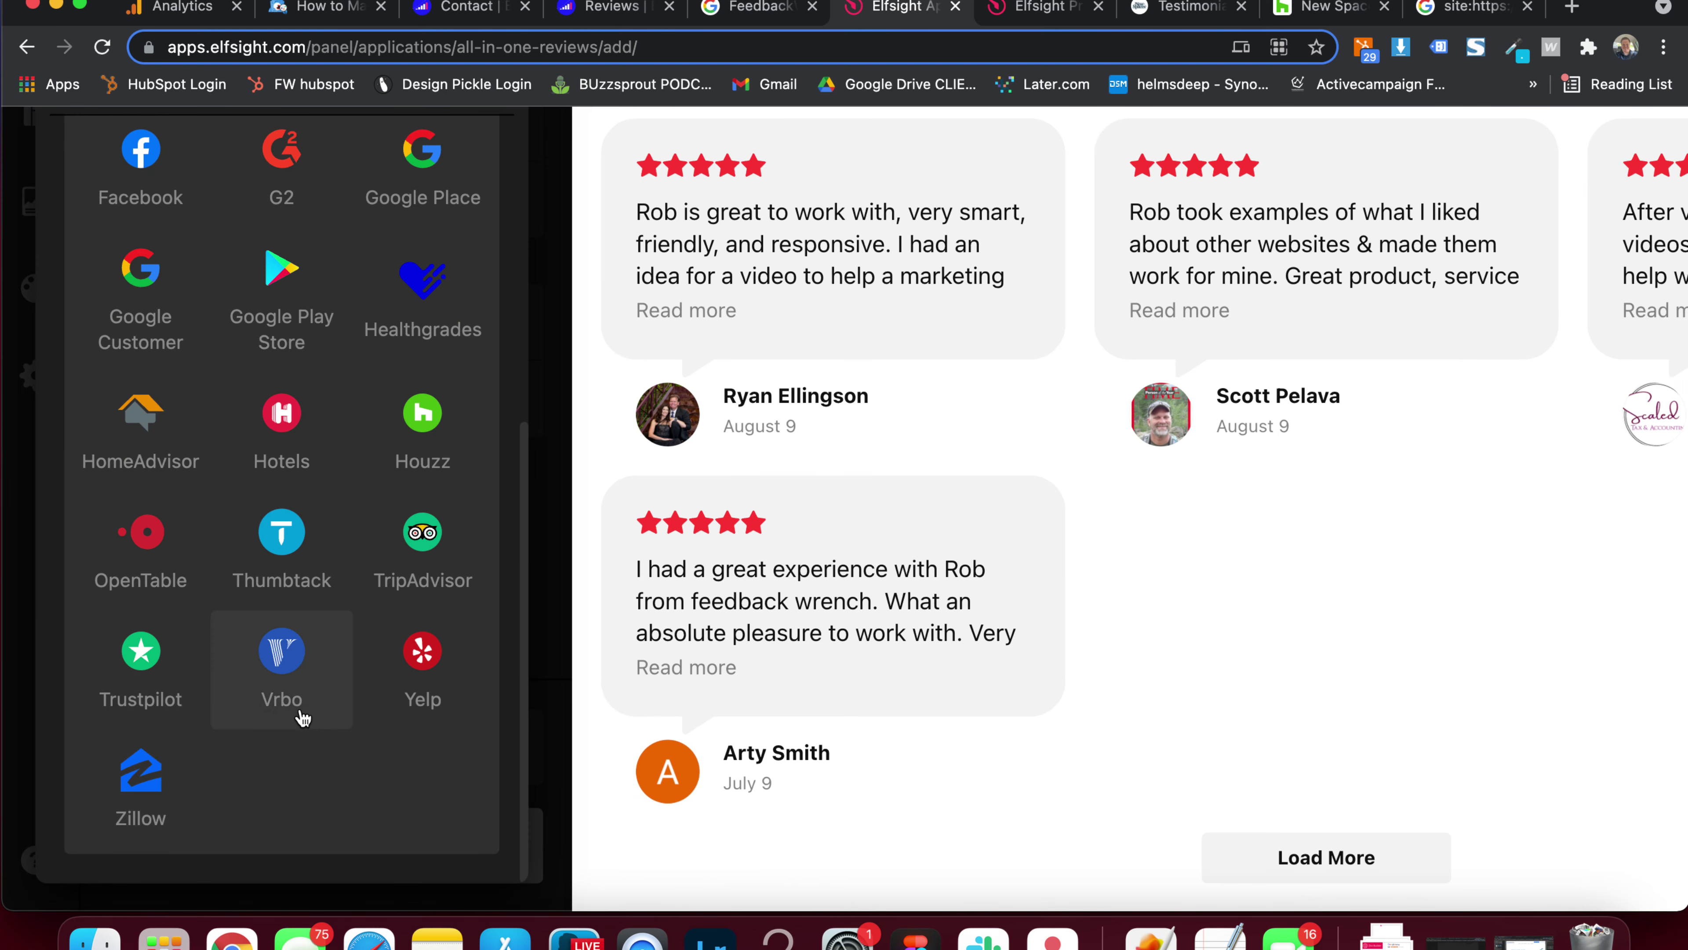
pyautogui.scroll(1, 299, 716)
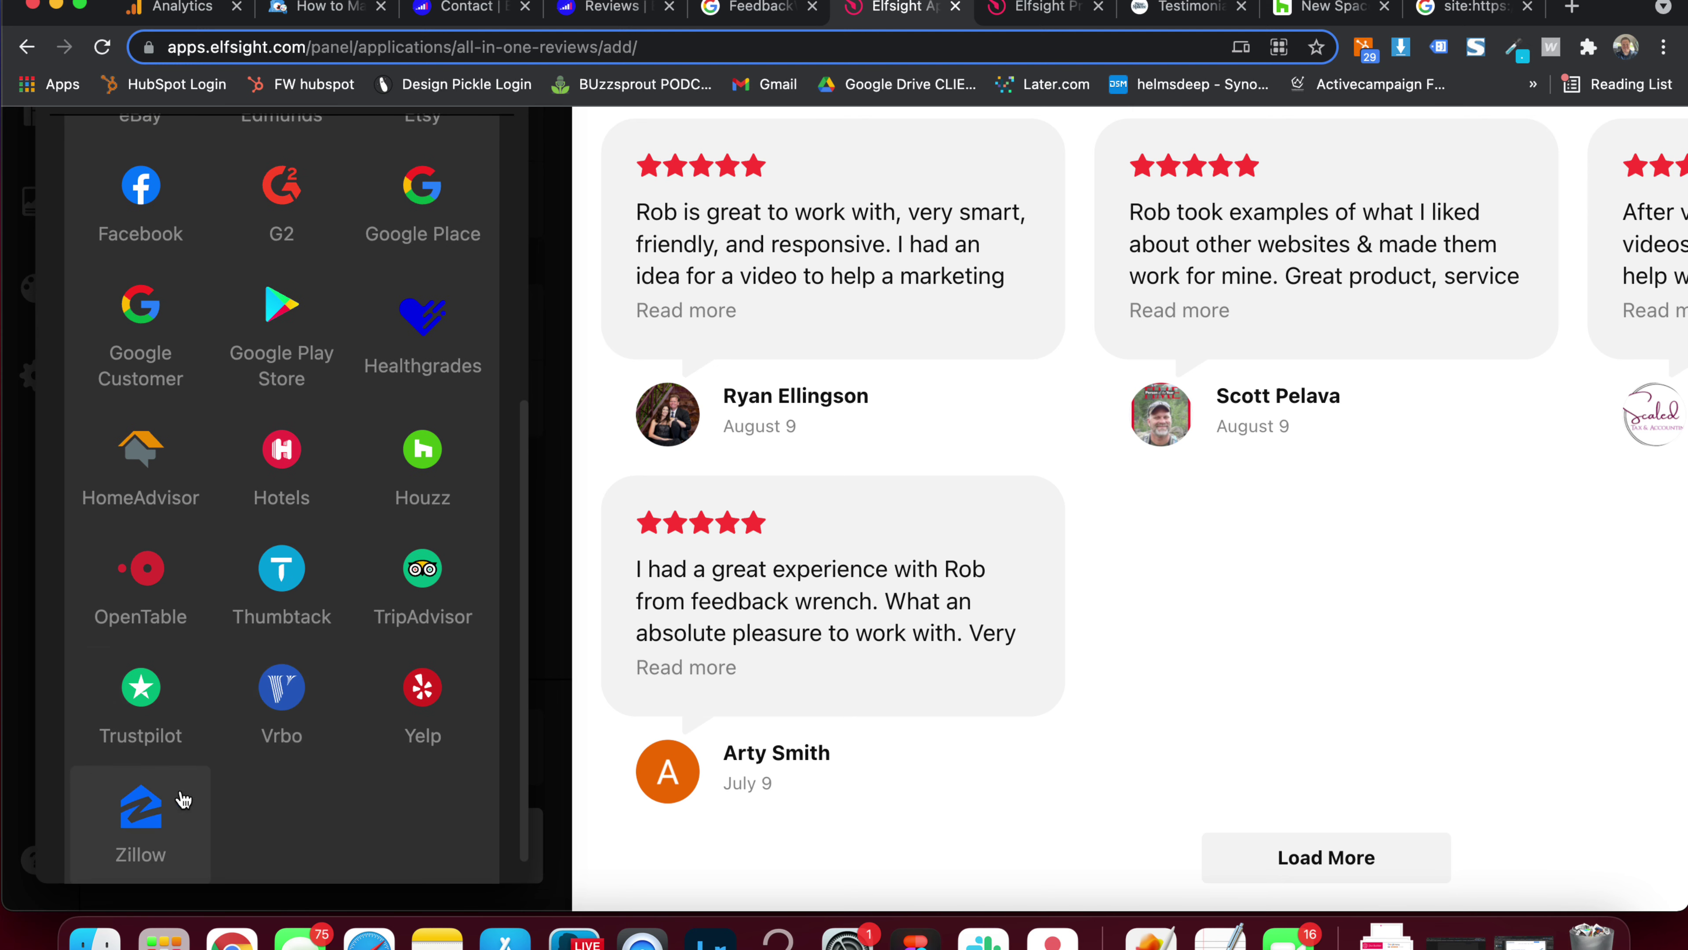
pyautogui.click(156, 814)
pyautogui.scroll(3, 286, 423)
# Search Google for the agent's name plus 'zillow', open the Zillow profile and select its URL
pyautogui.click(1571, 7)
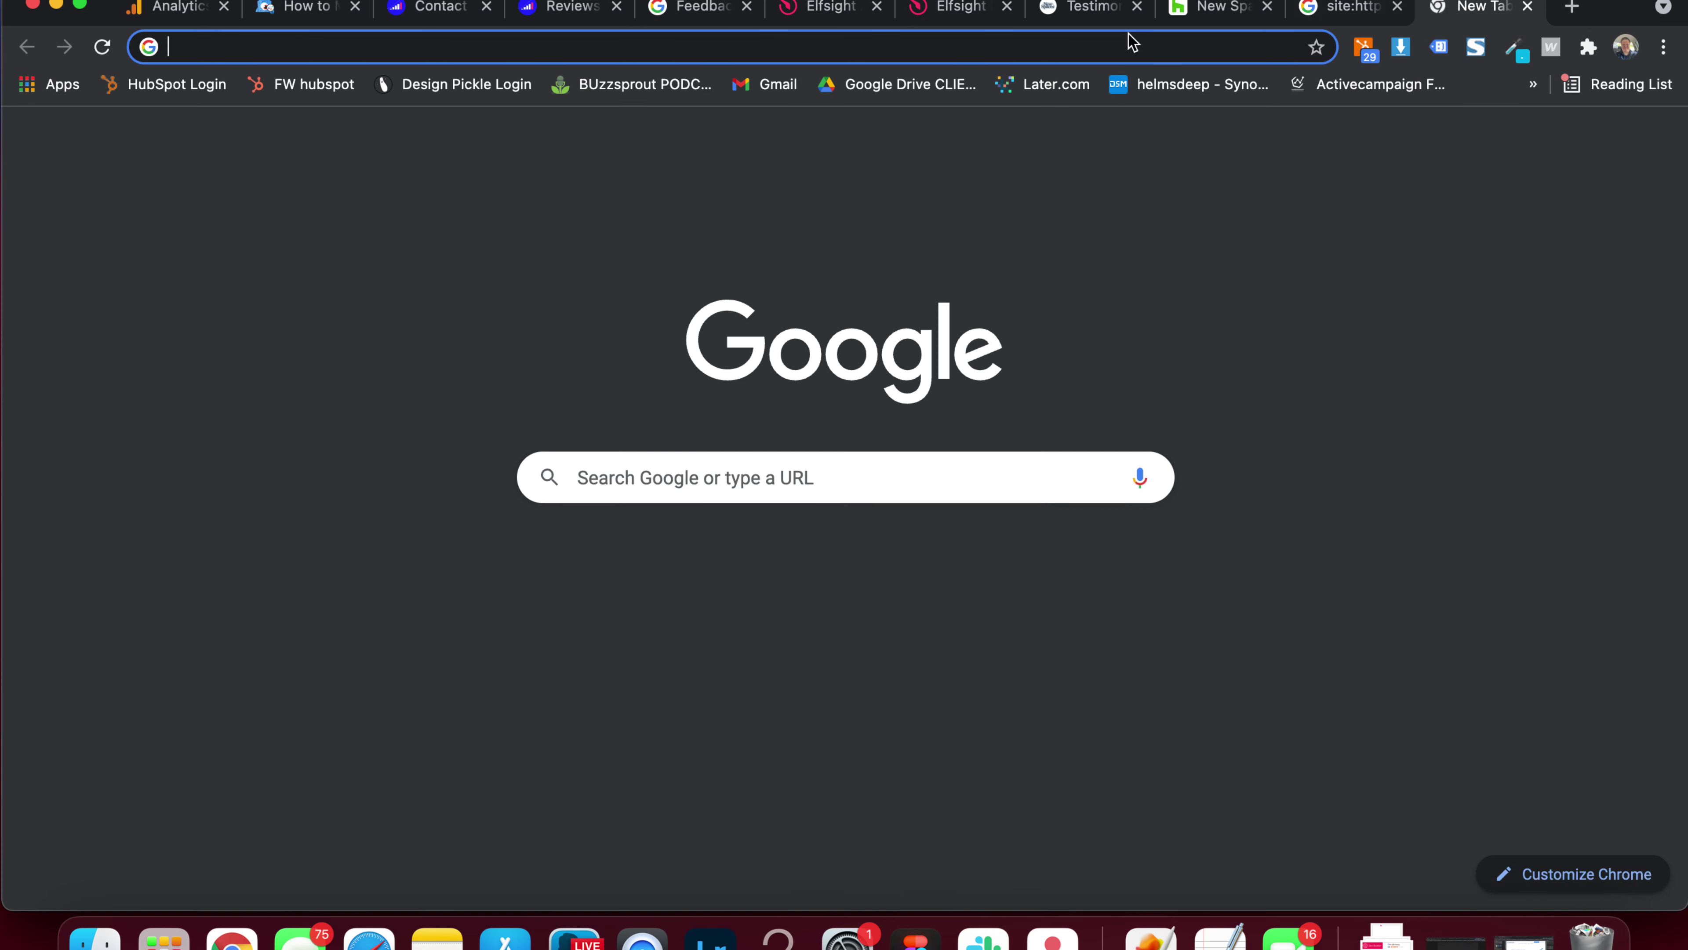
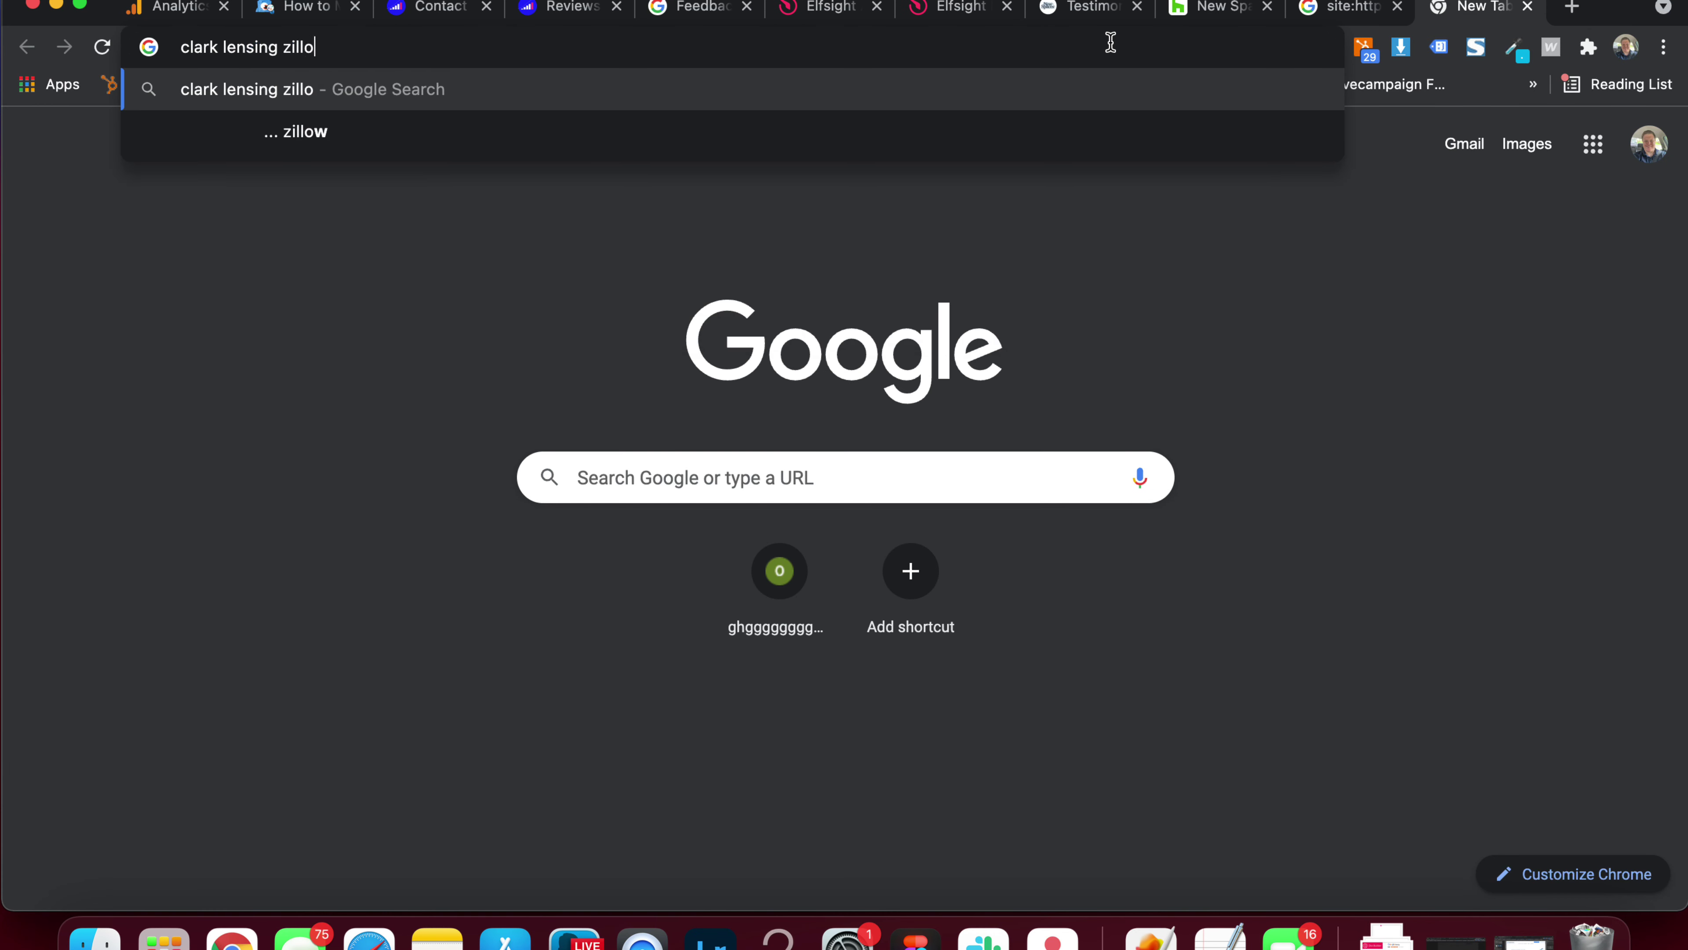
pyautogui.press('Return')
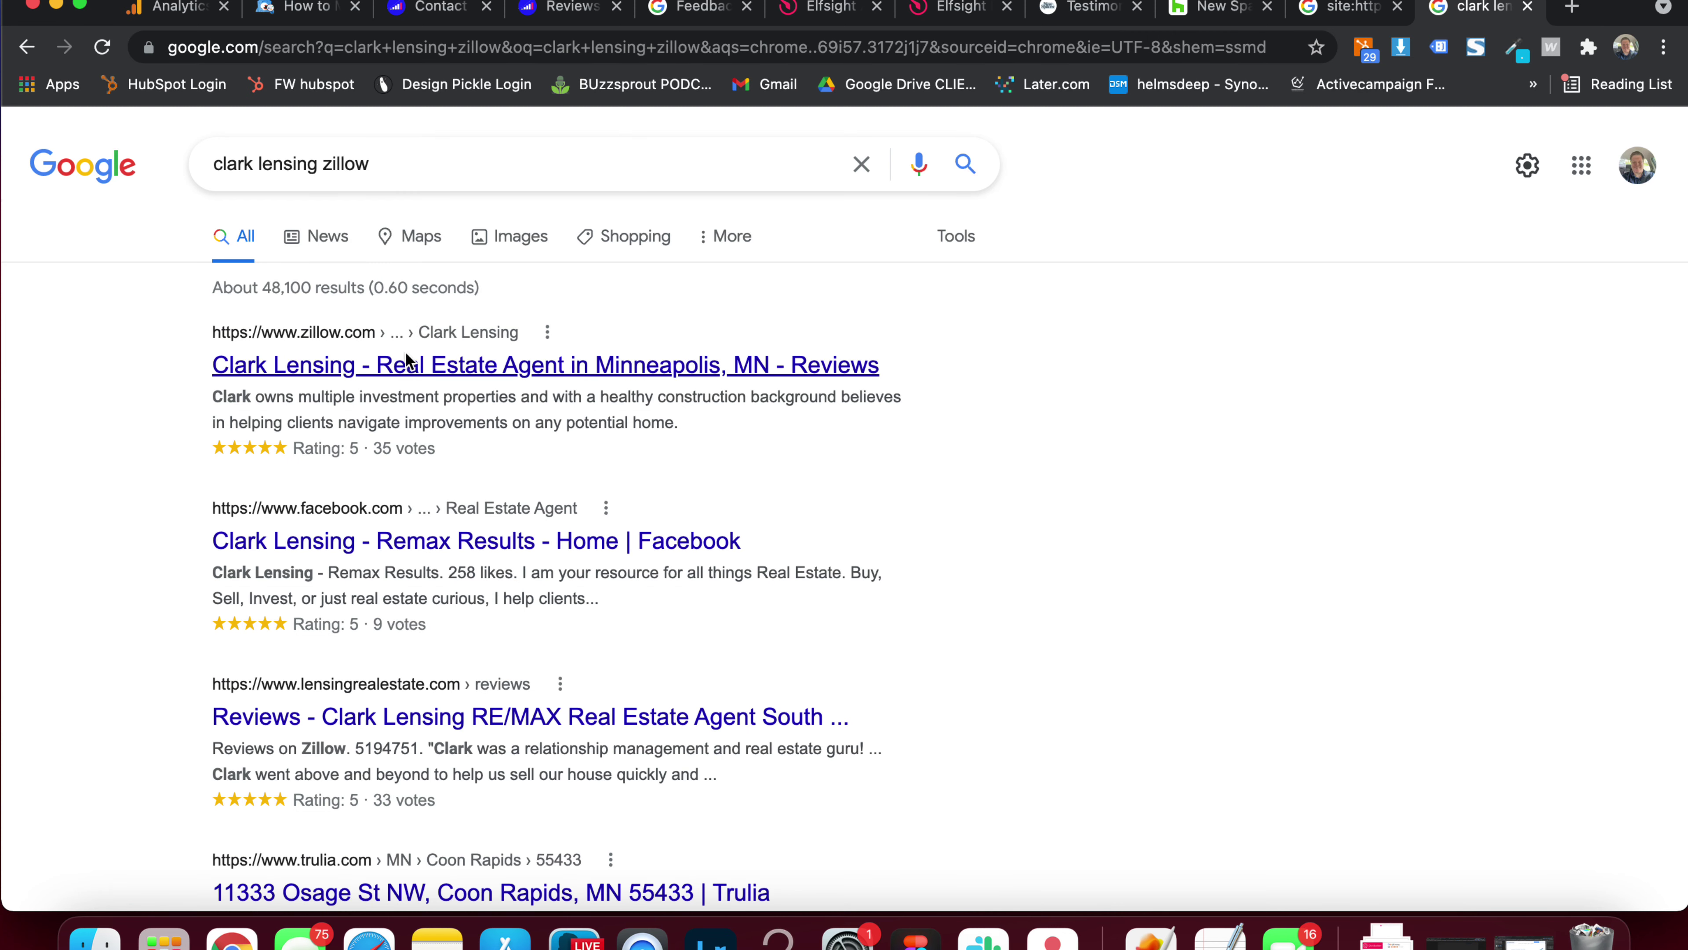
pyautogui.click(398, 365)
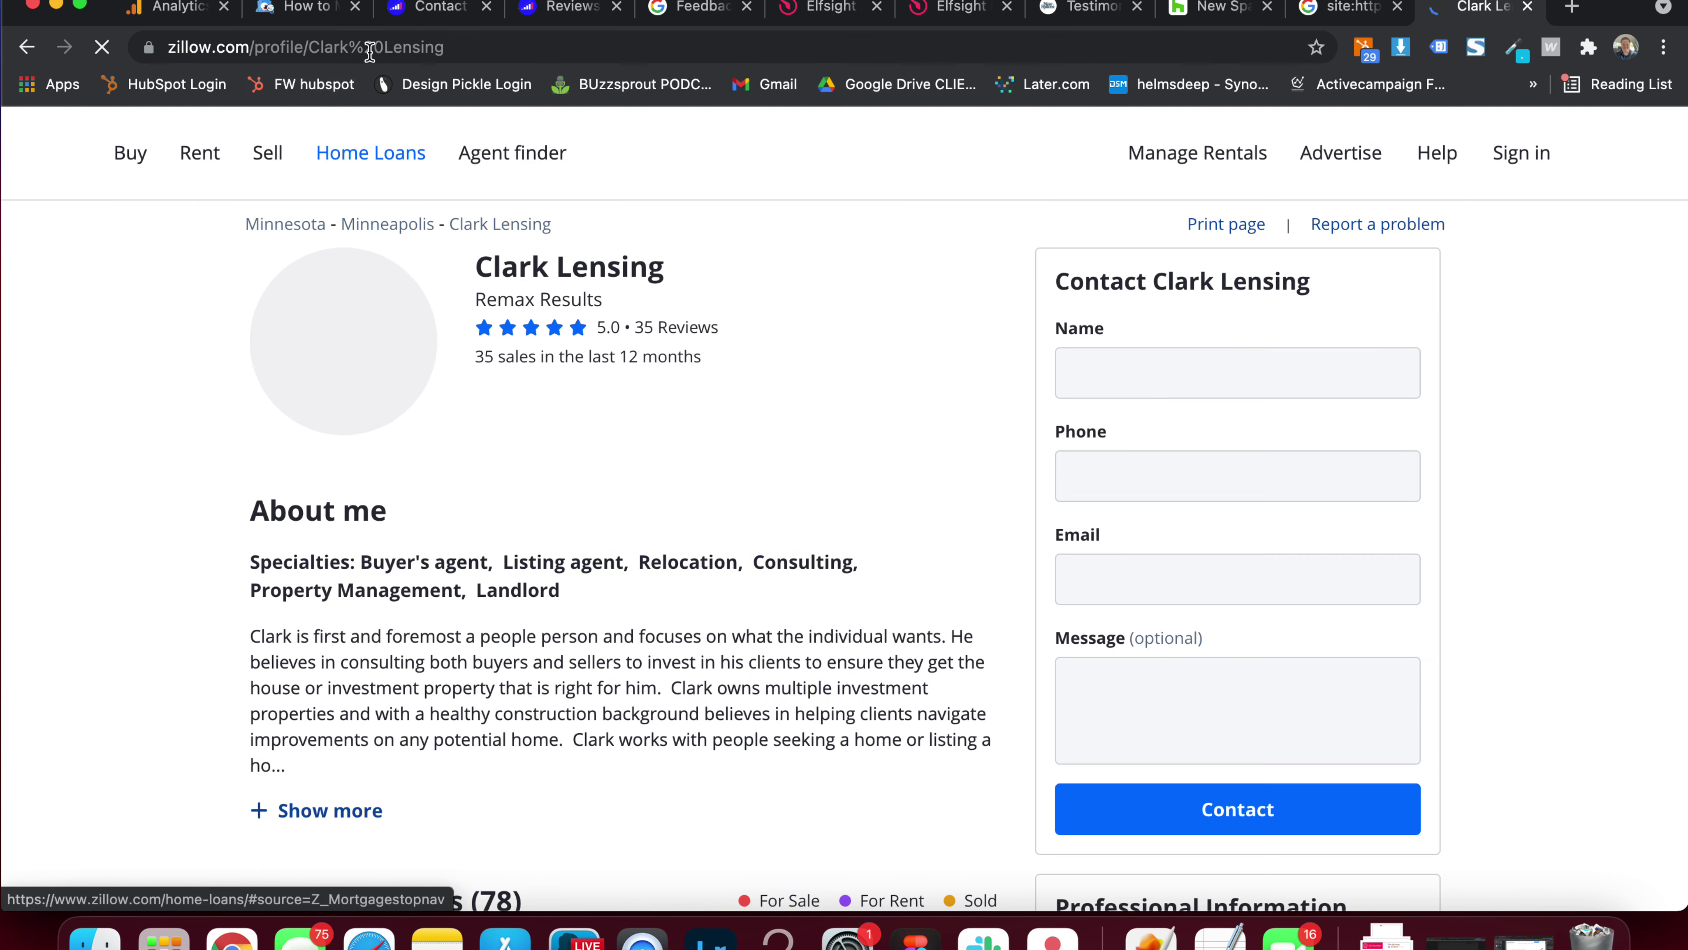
pyautogui.click(454, 47)
pyautogui.press('super+c')
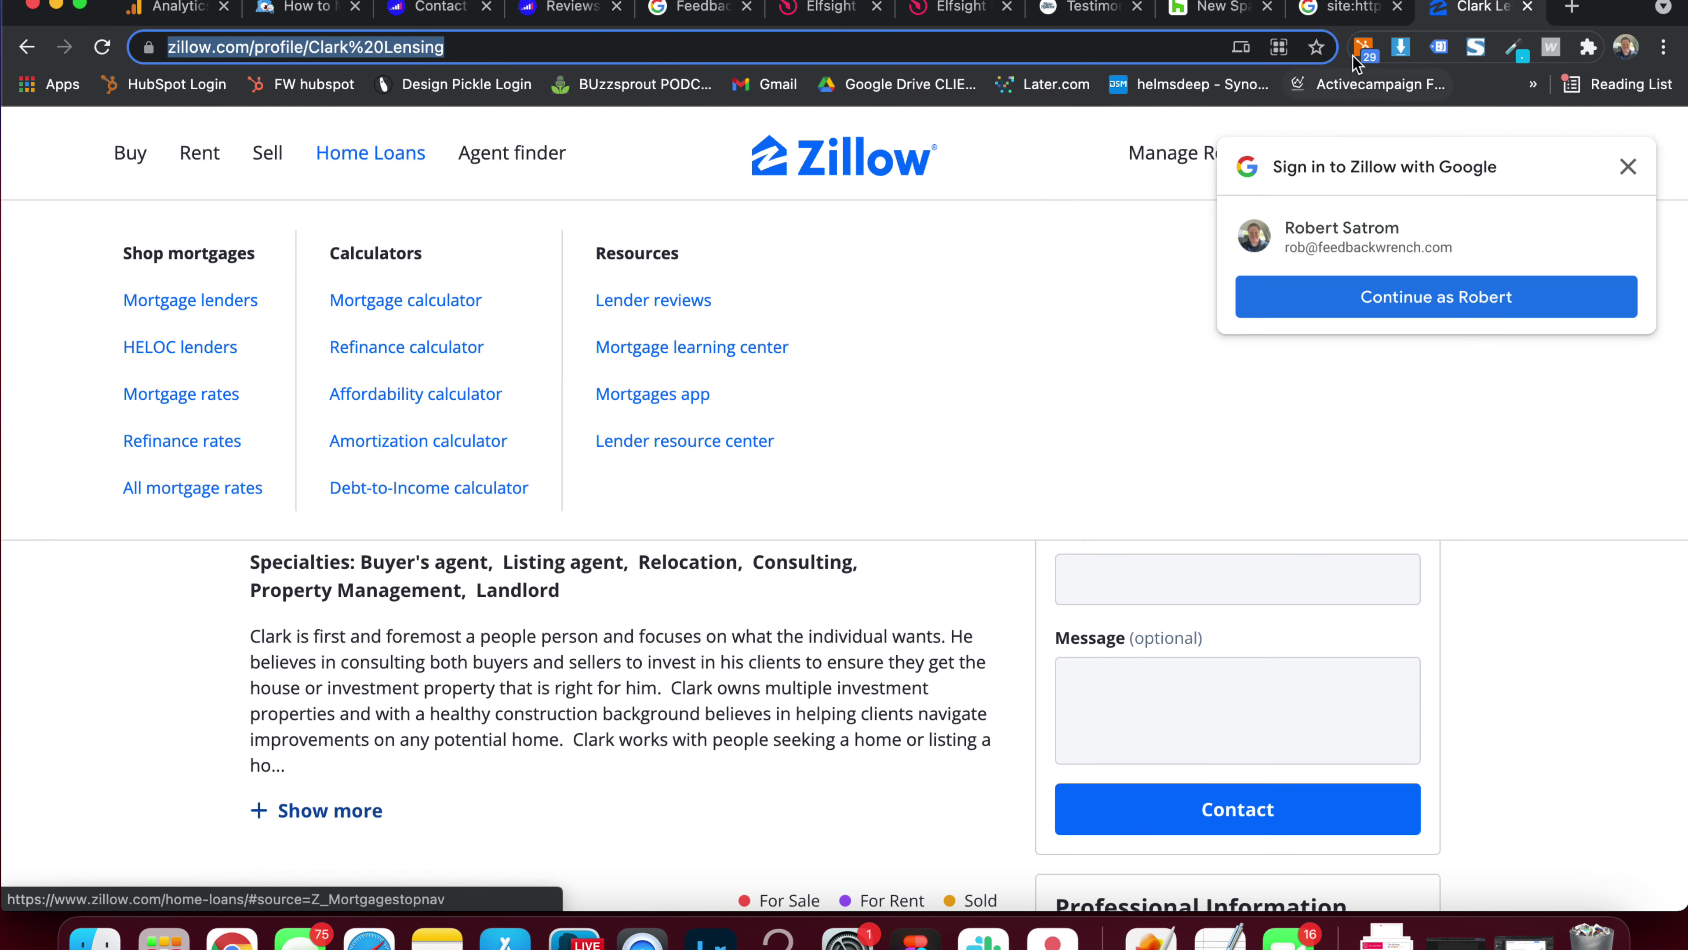
pyautogui.click(956, 13)
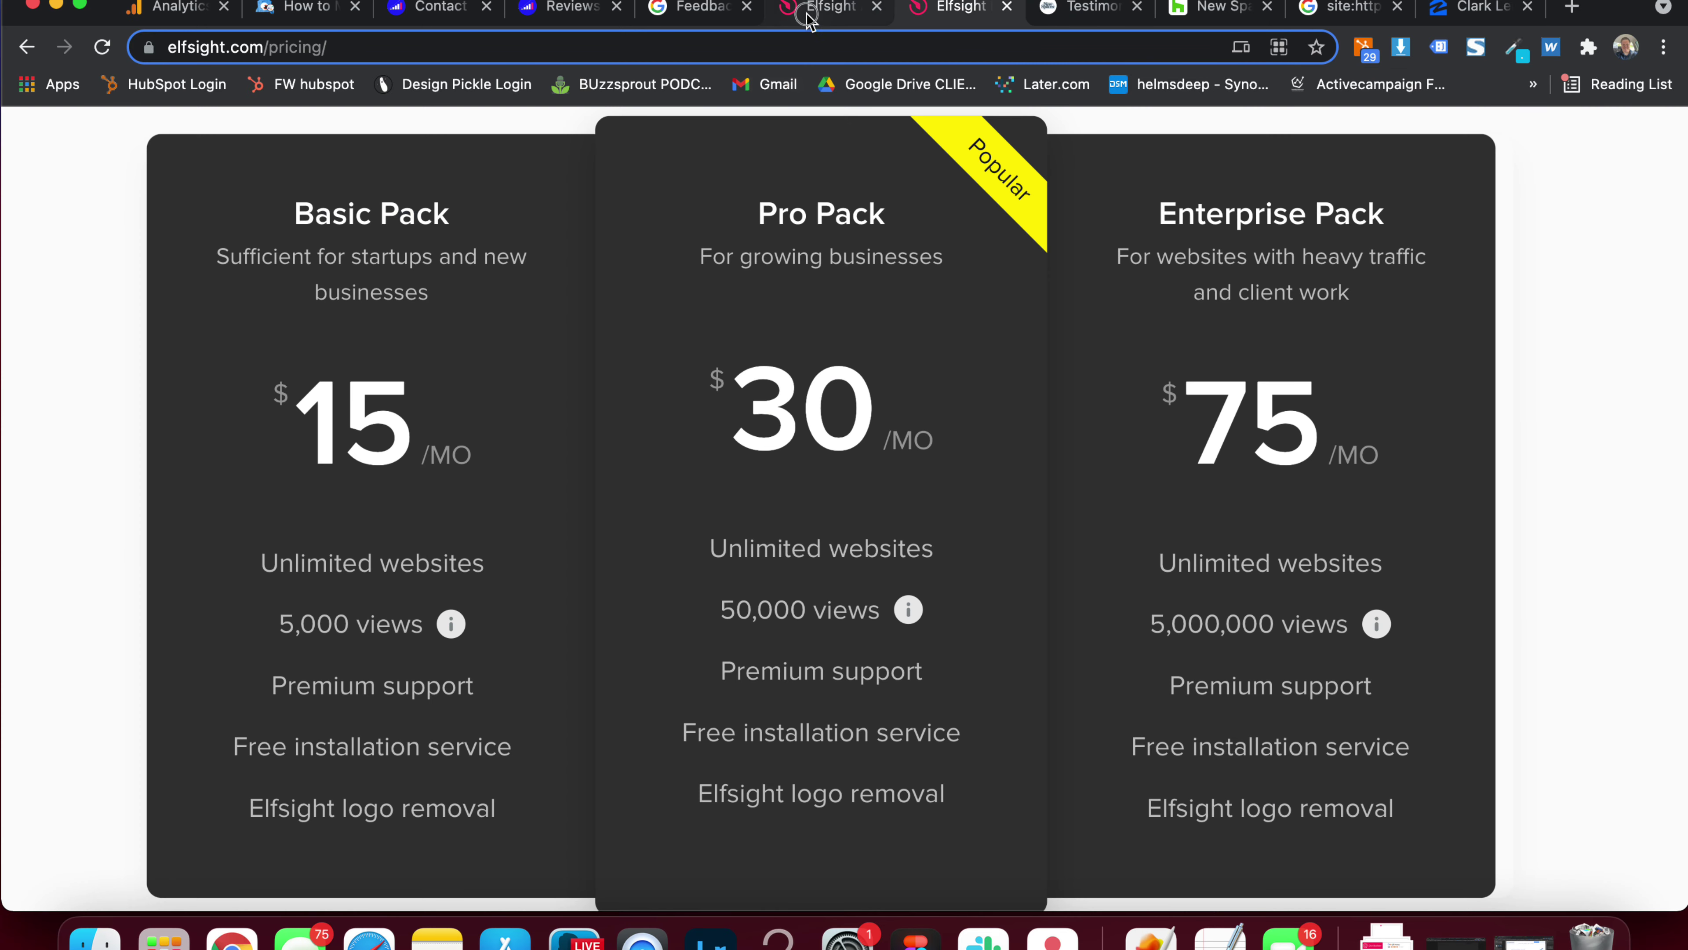
# Paste the Zillow profile URL into the Zillow source and load its reviews
pyautogui.click(810, 15)
pyautogui.press('super+v')
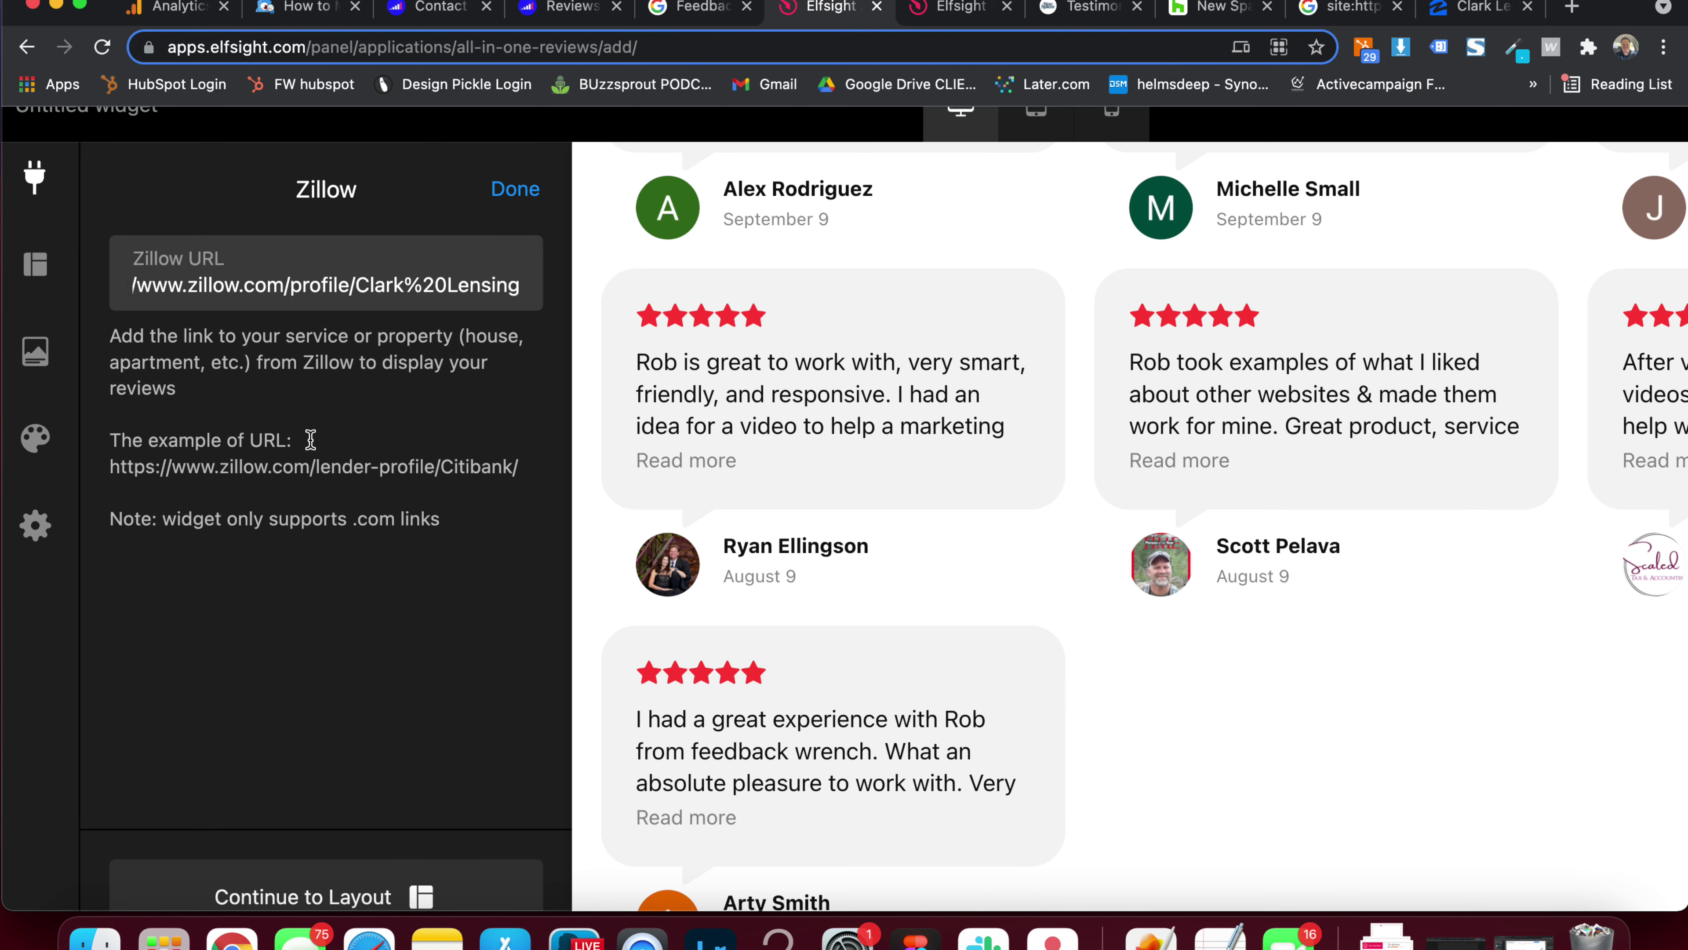
pyautogui.scroll(-1, 313, 446)
pyautogui.click(310, 438)
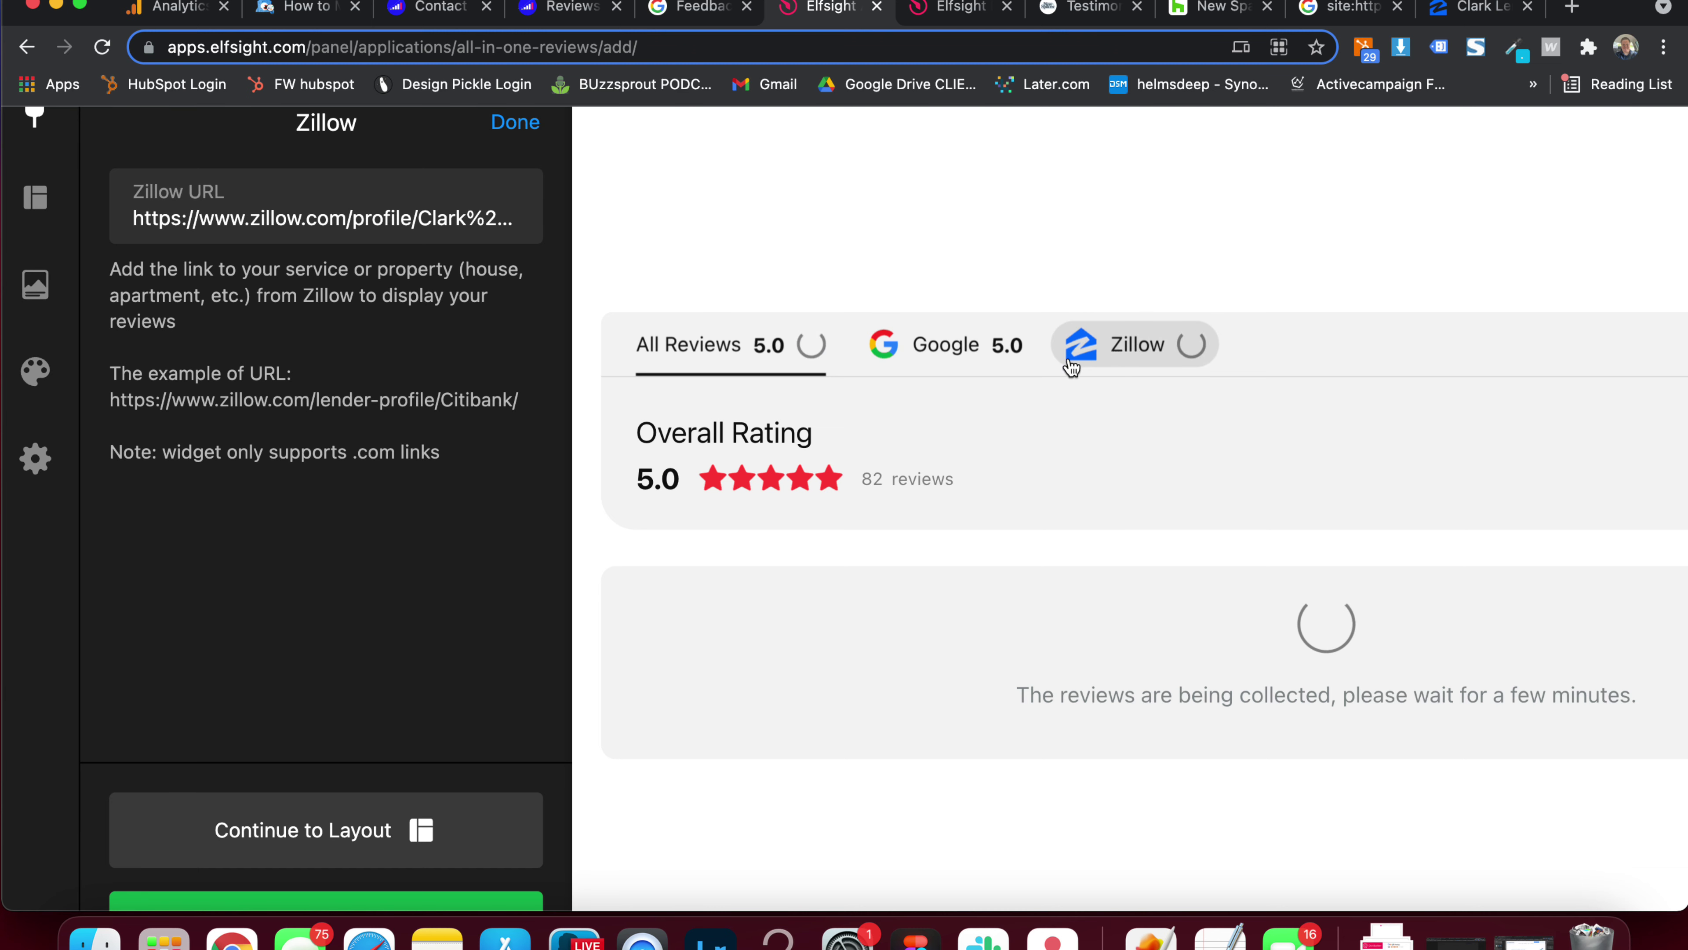
# Compare the Zillow-only, Google-only and All Reviews previews of the combined 117 reviews
pyautogui.click(1143, 346)
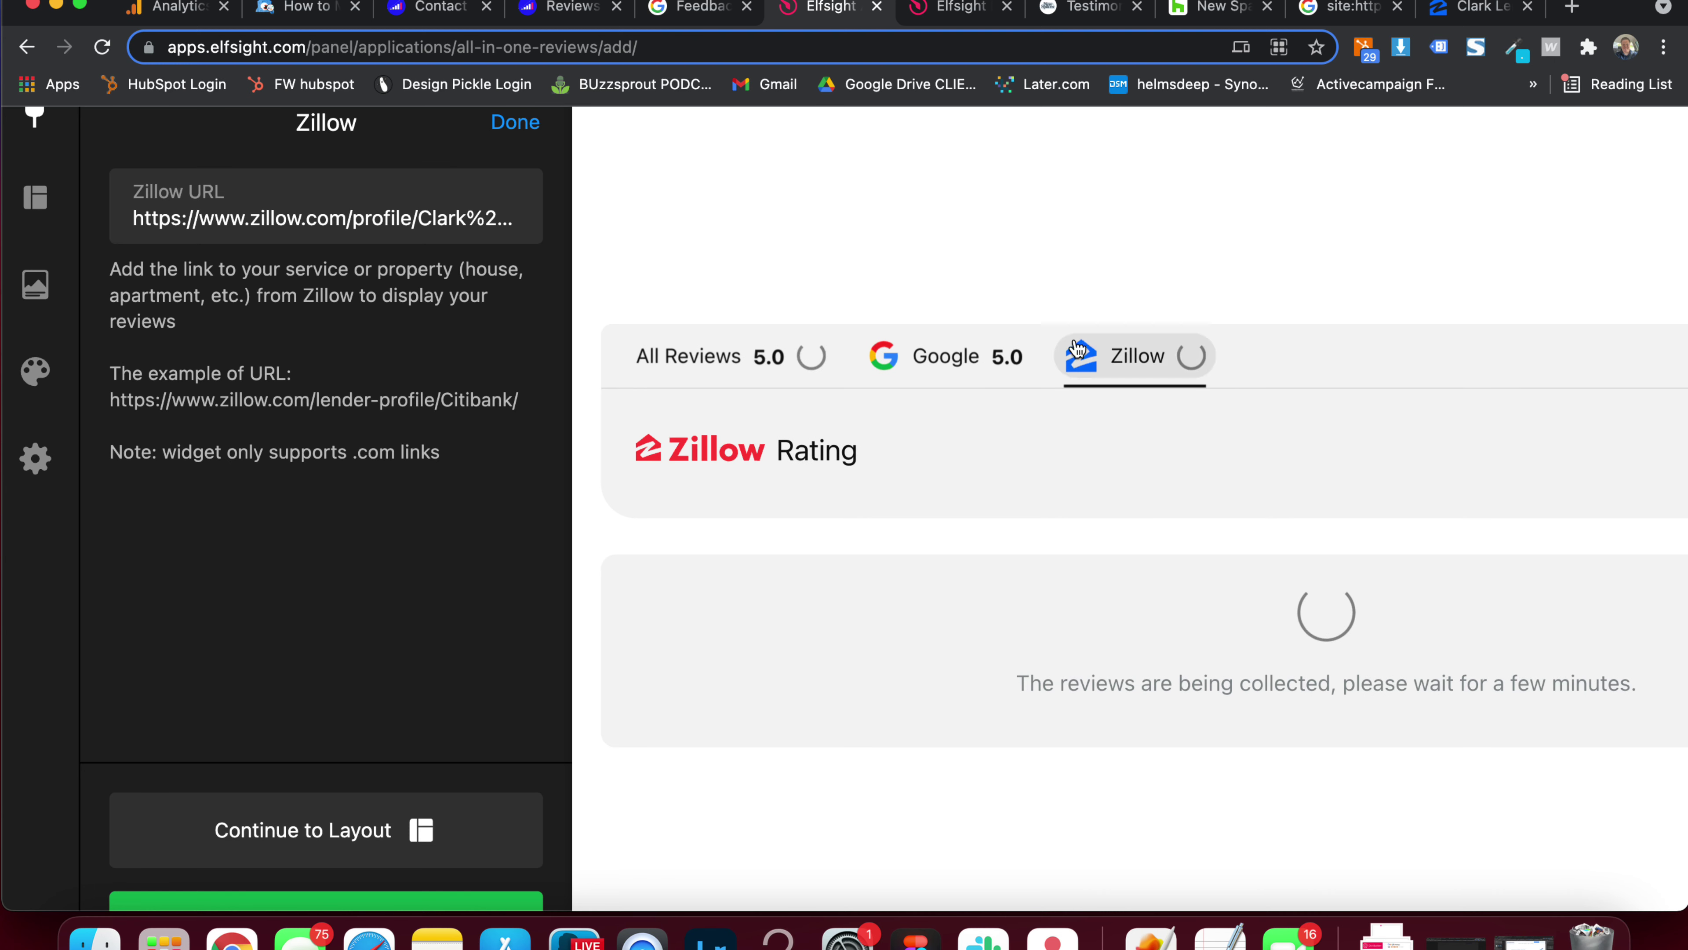
pyautogui.click(794, 354)
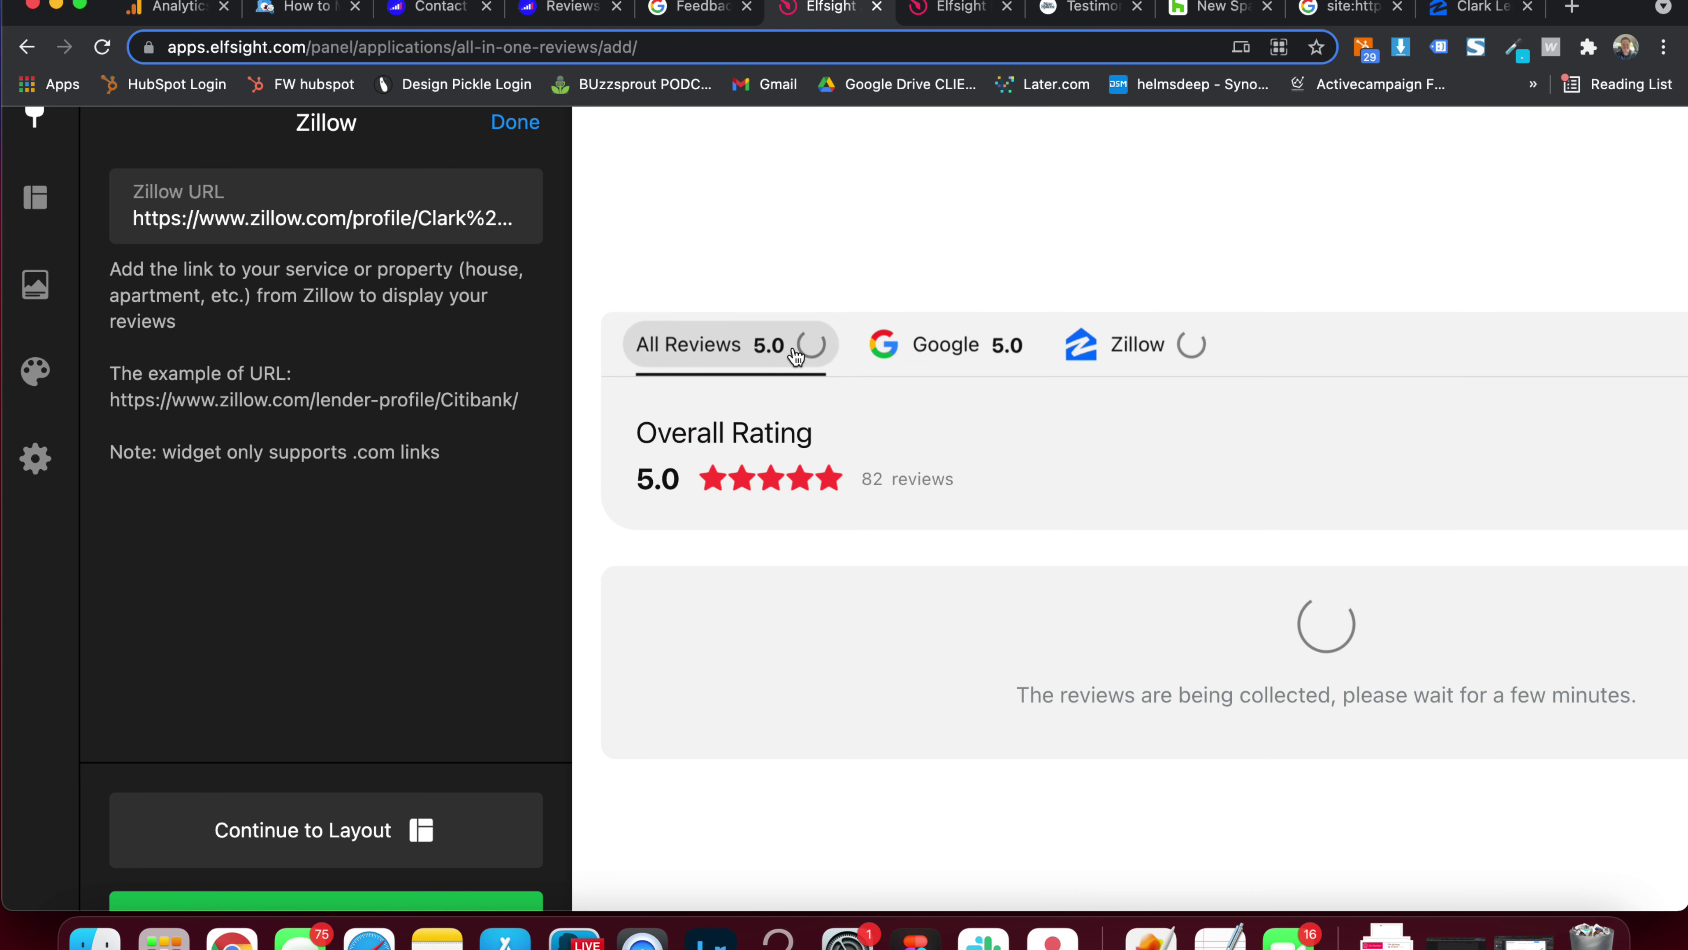
pyautogui.click(1155, 357)
pyautogui.press('super+minus')
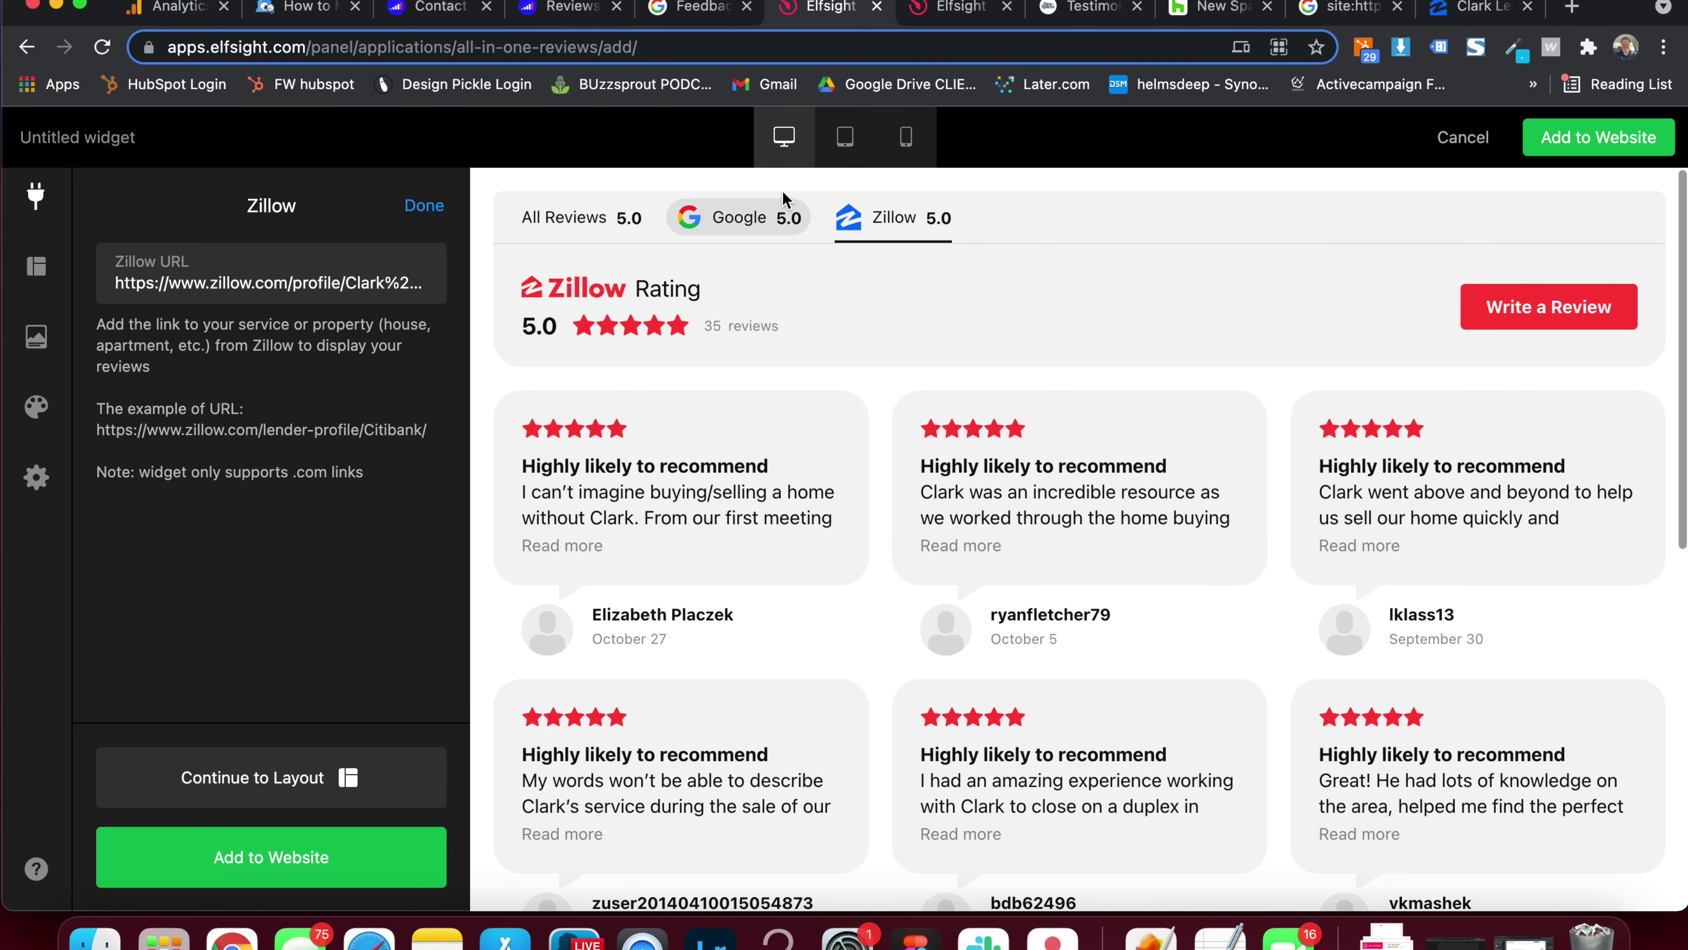
pyautogui.click(774, 220)
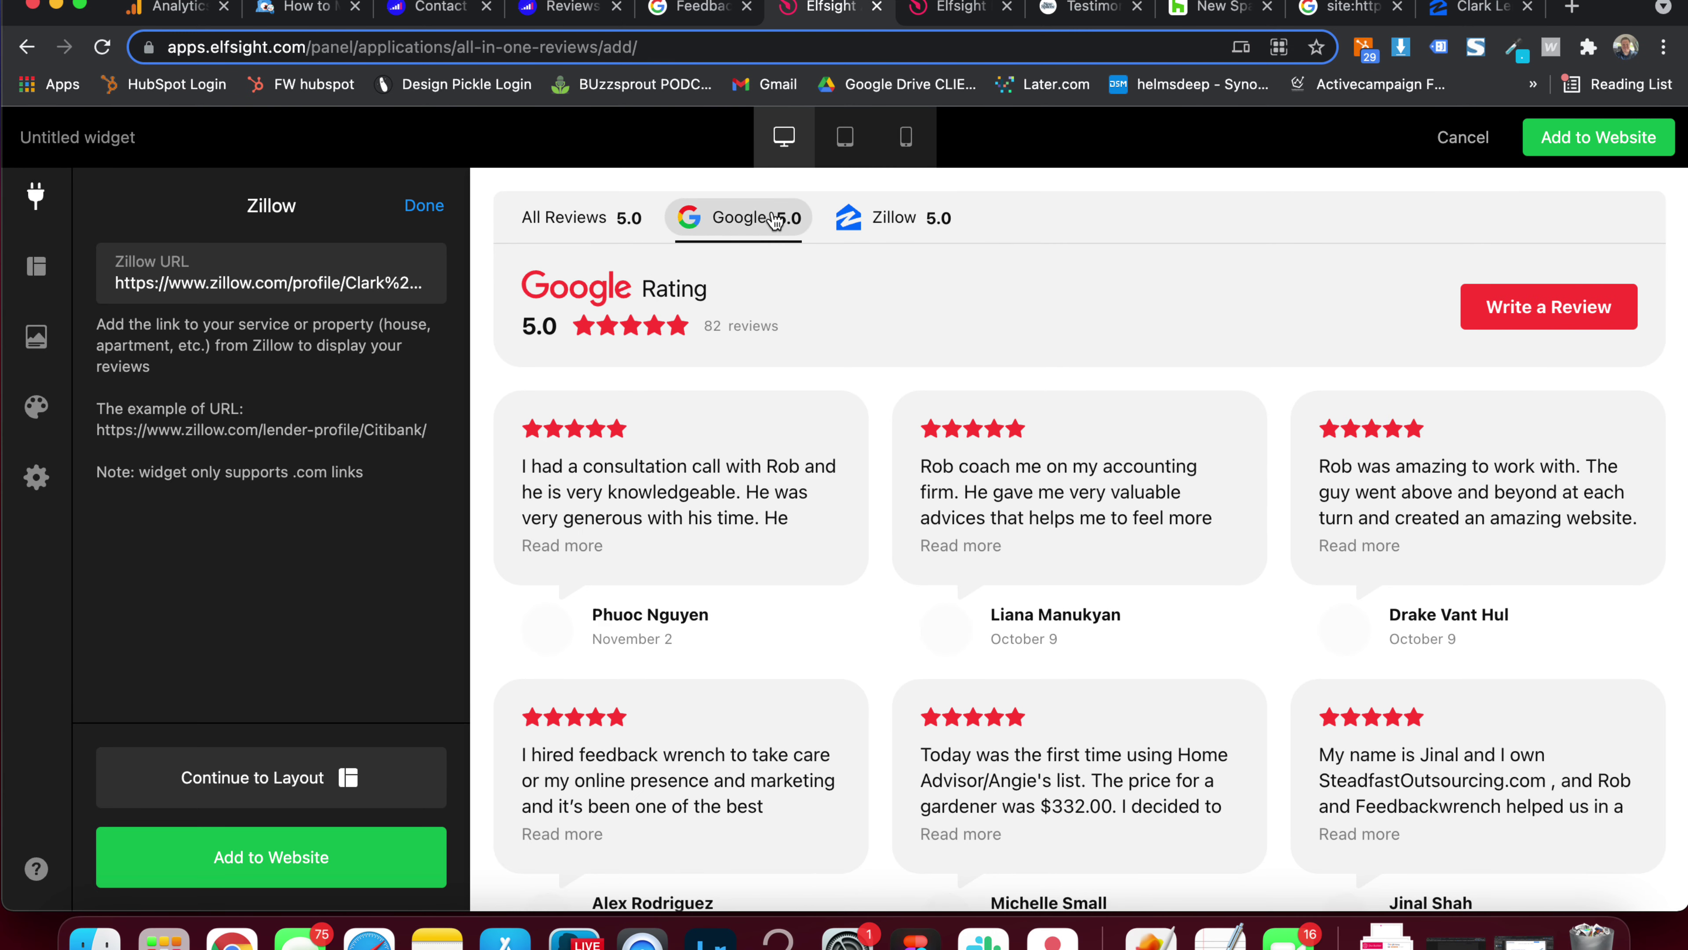
pyautogui.click(595, 229)
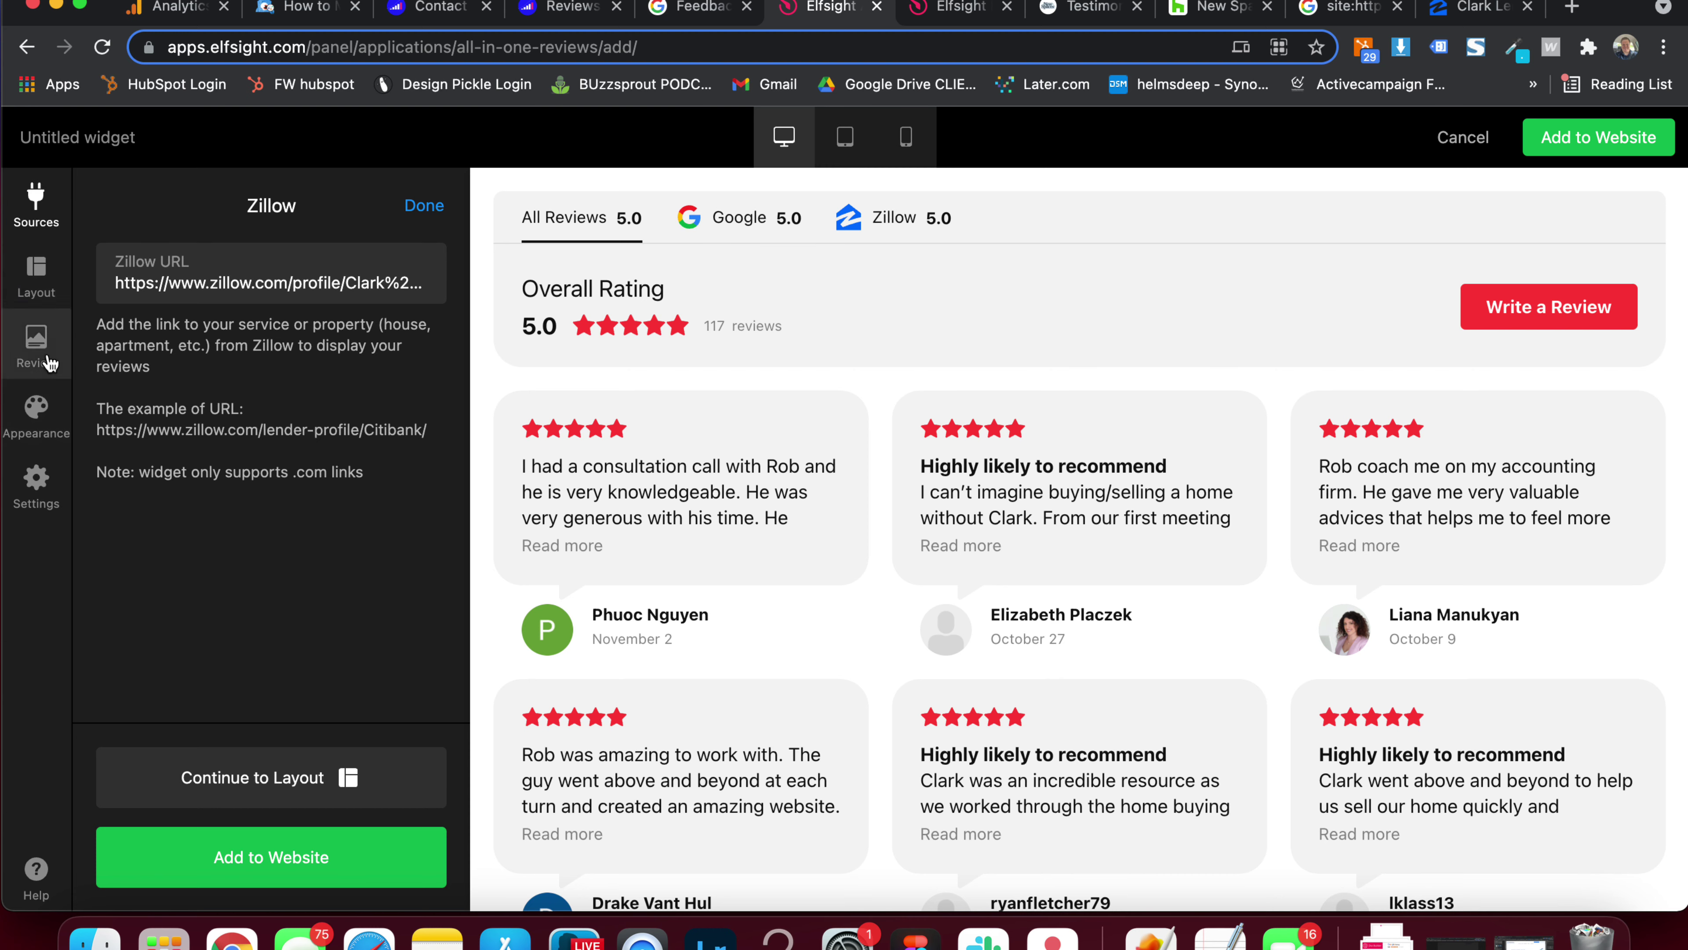
# Switch the widget to the Grid layout and load more review cards in the preview
pyautogui.click(38, 278)
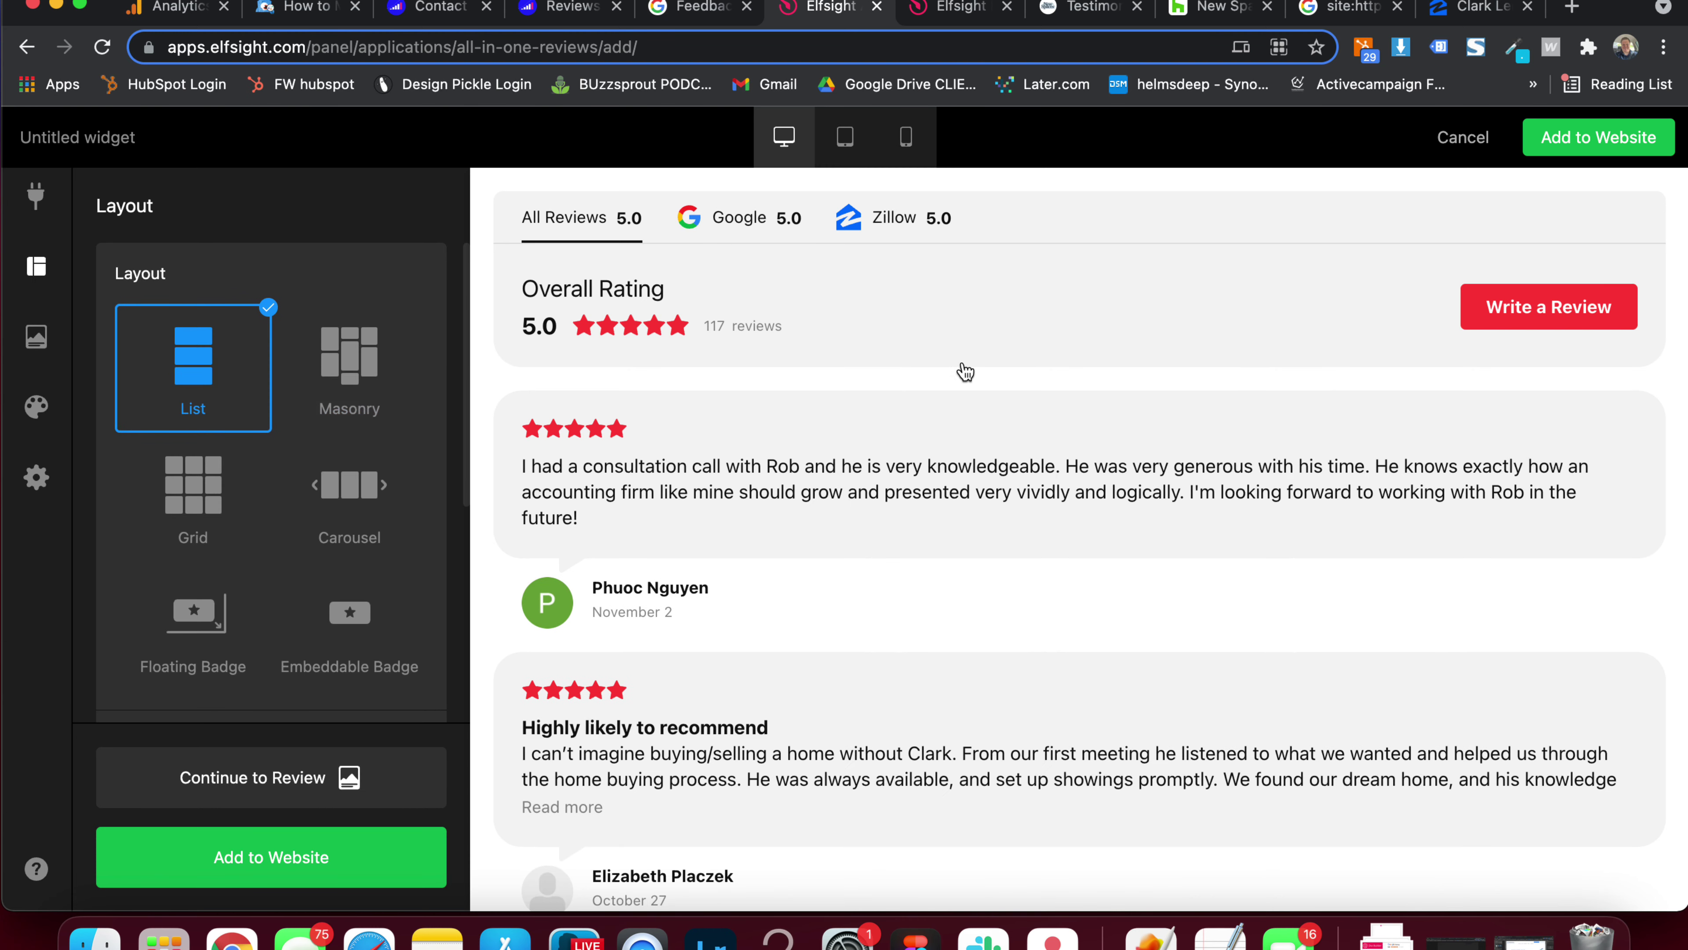
pyautogui.scroll(-10, 961, 369)
pyautogui.scroll(-8, 963, 369)
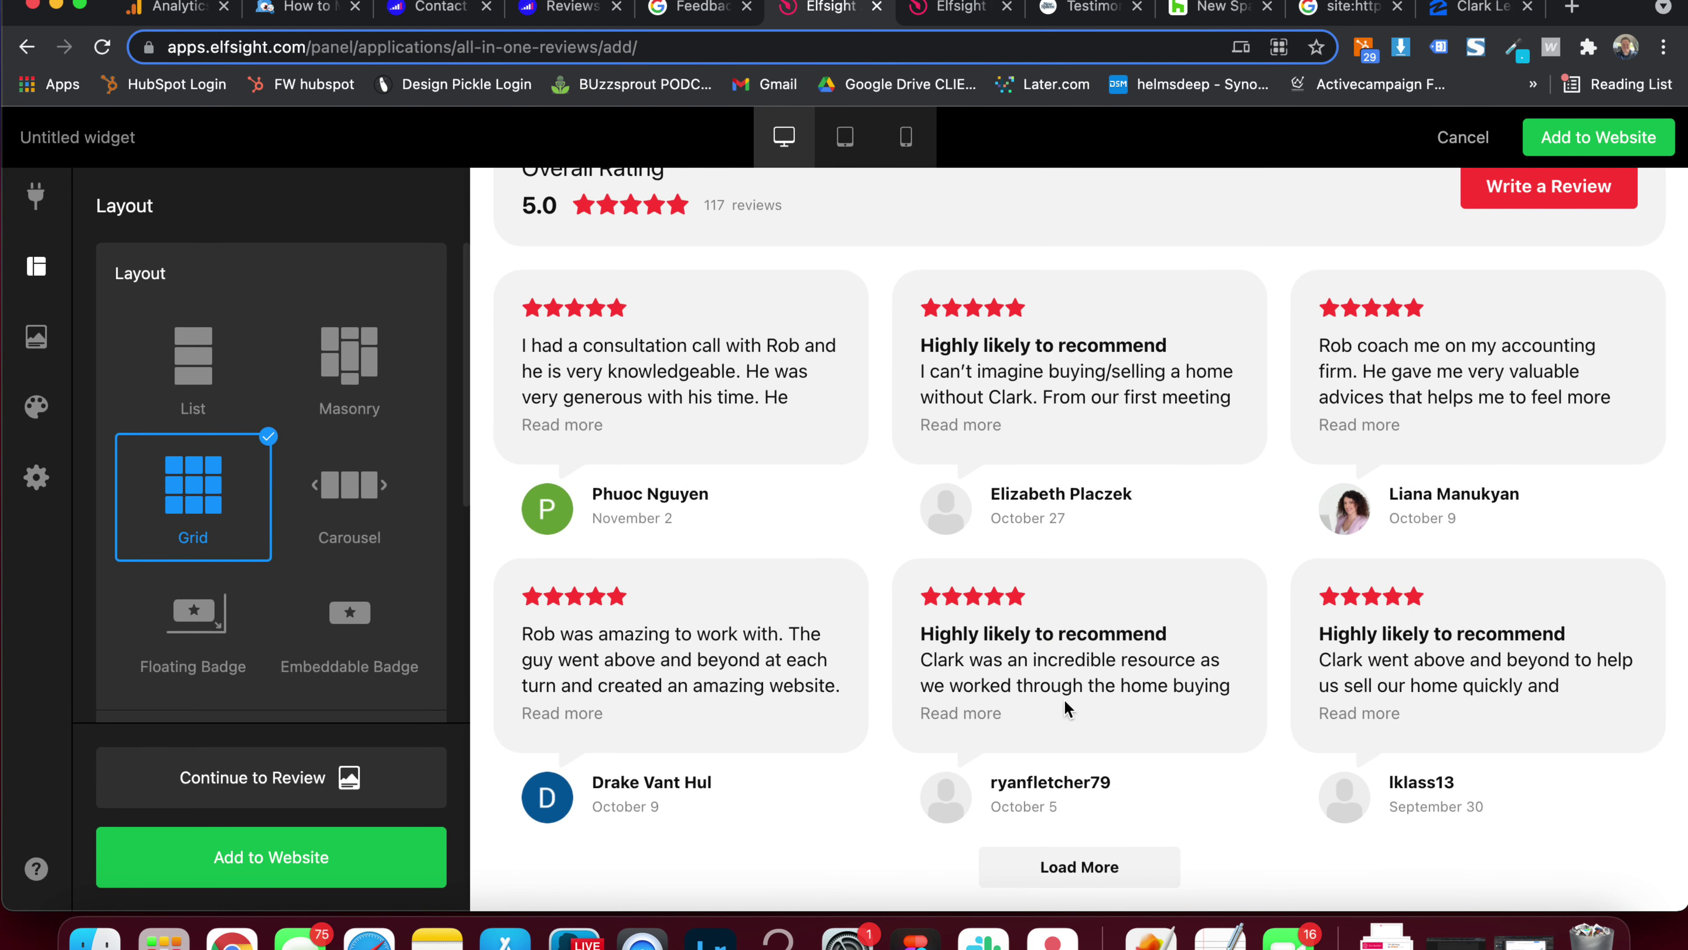
pyautogui.click(1084, 871)
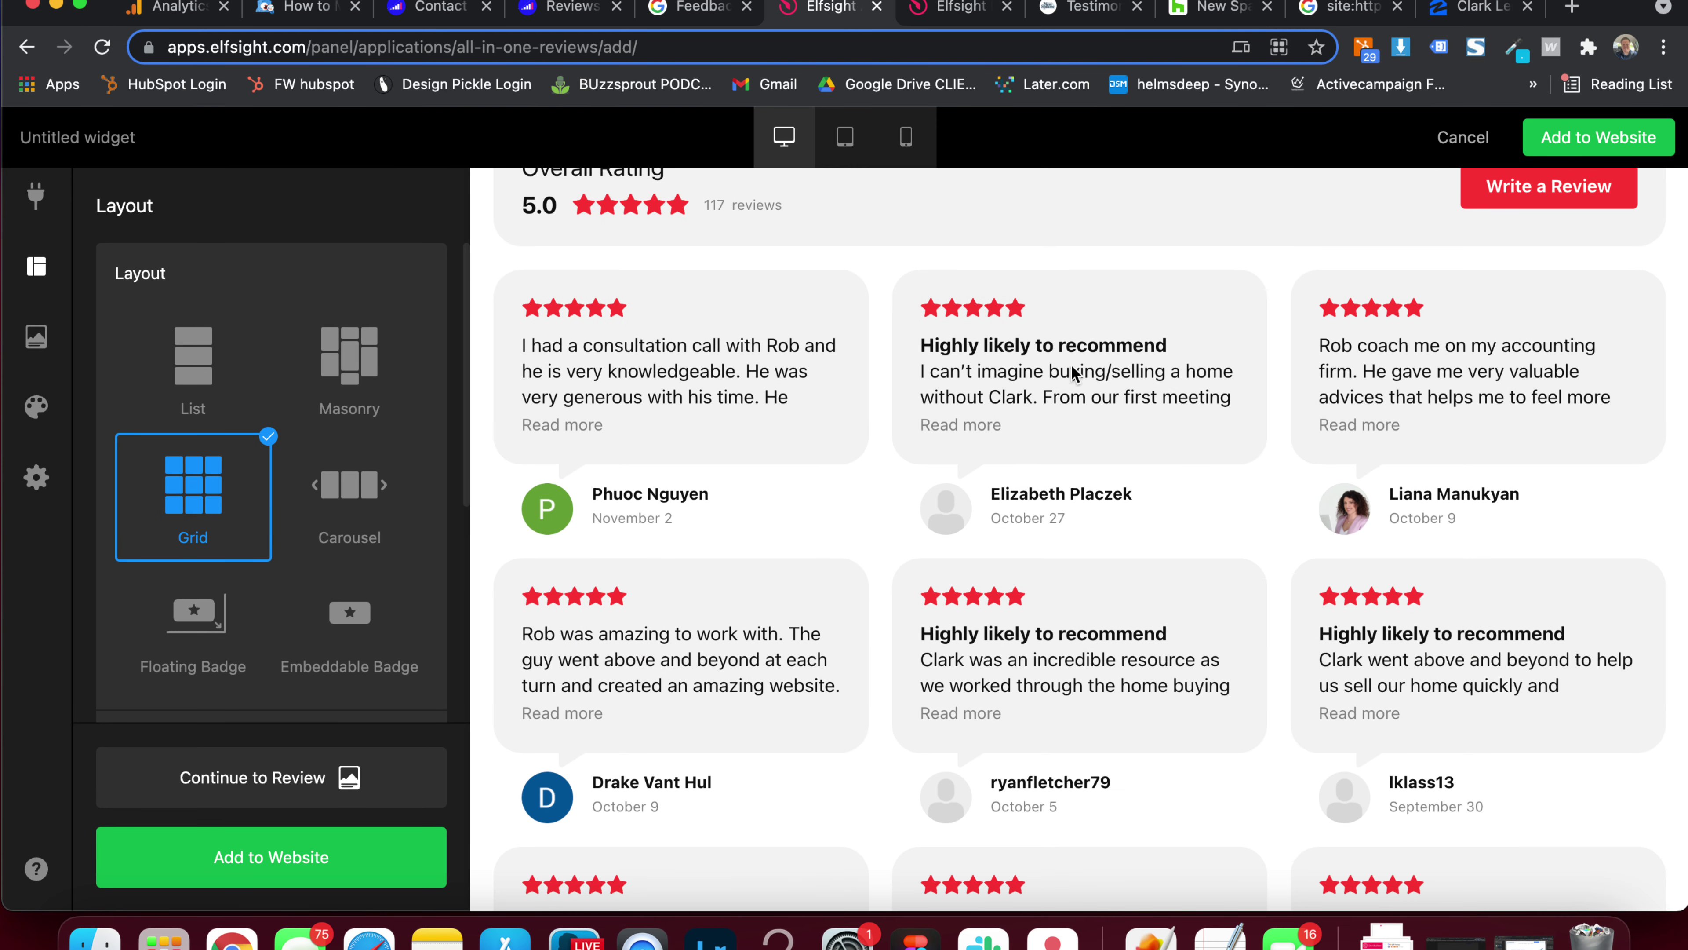
pyautogui.scroll(-9, 989, 602)
pyautogui.scroll(12, 989, 602)
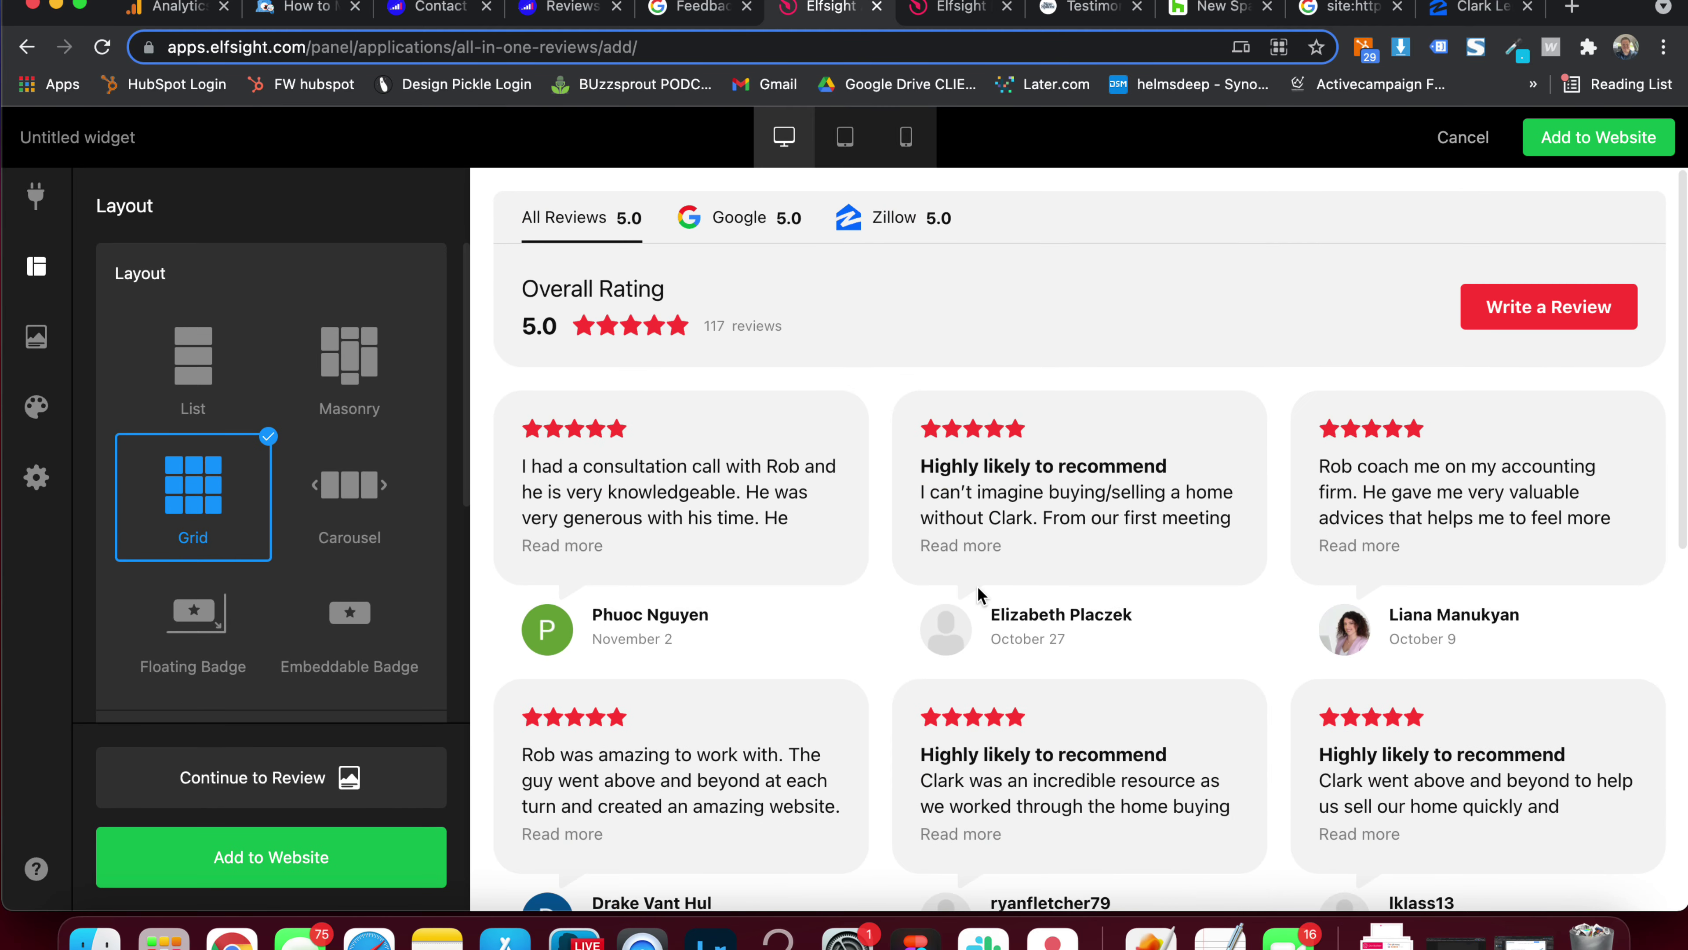